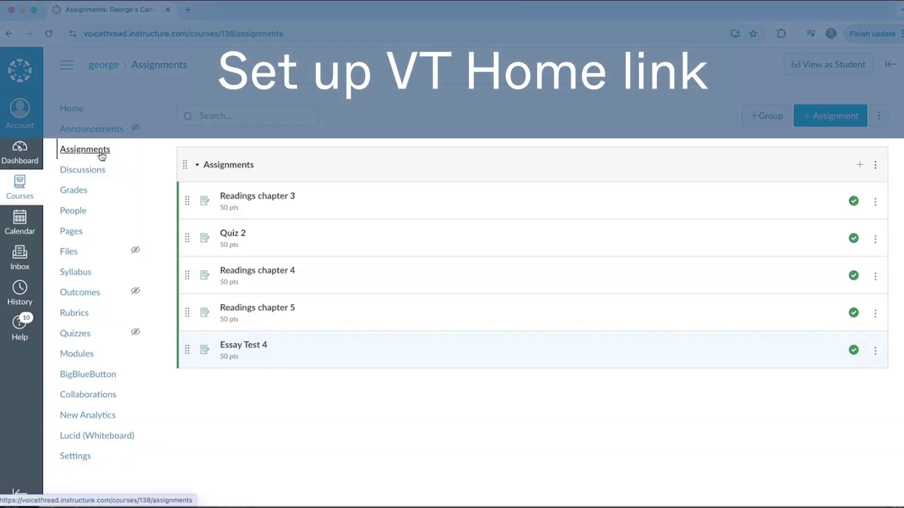
Start adding an item to the Week 1 module, using the VoiceThread Production external tool
click(79, 357)
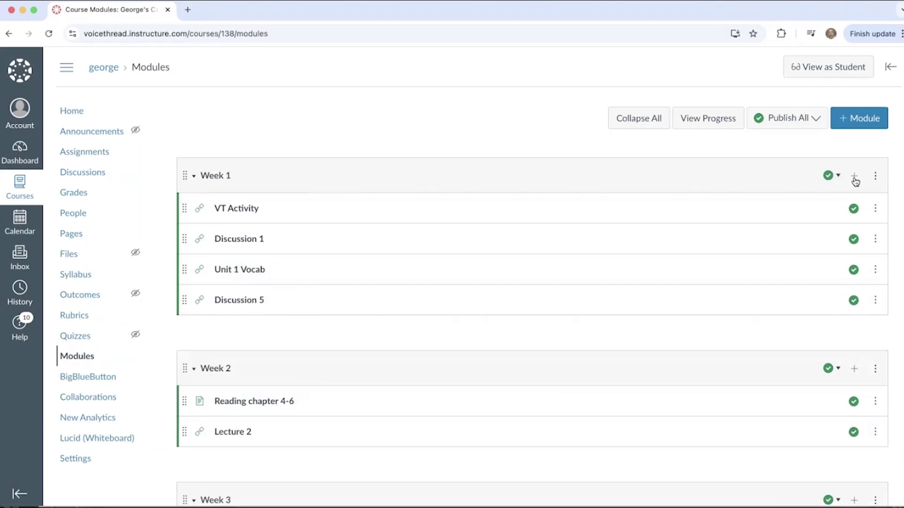
click(854, 180)
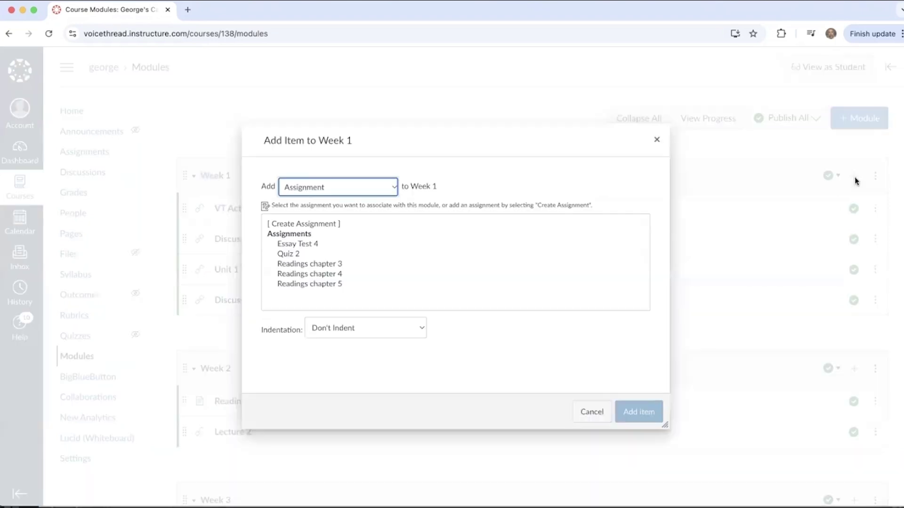
click(328, 188)
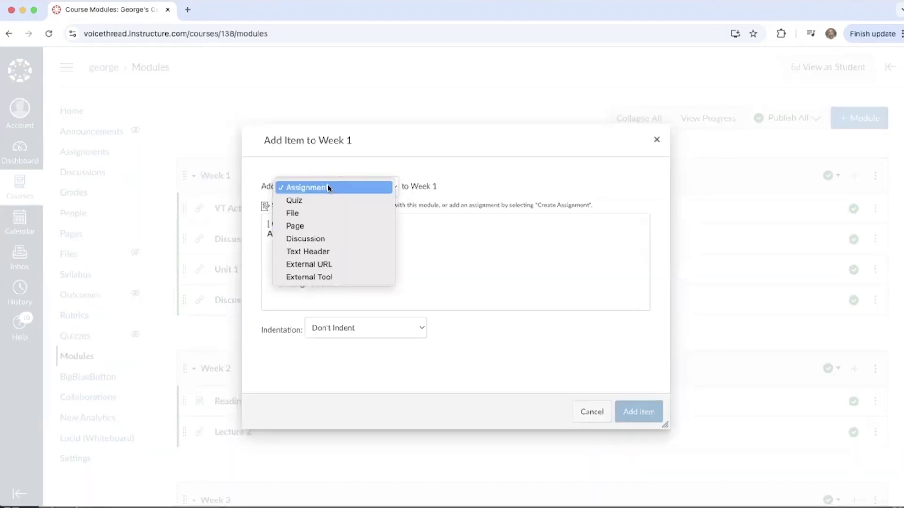
click(332, 278)
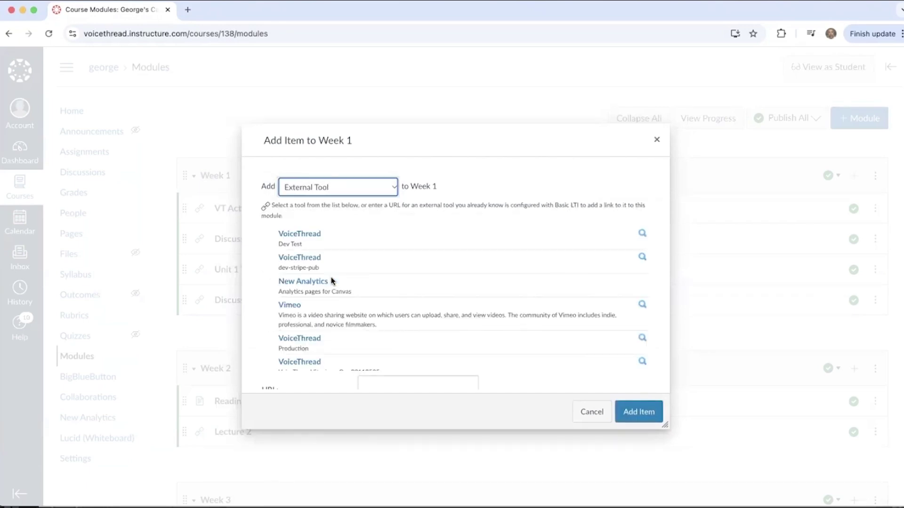
scroll(331, 281, down, 2)
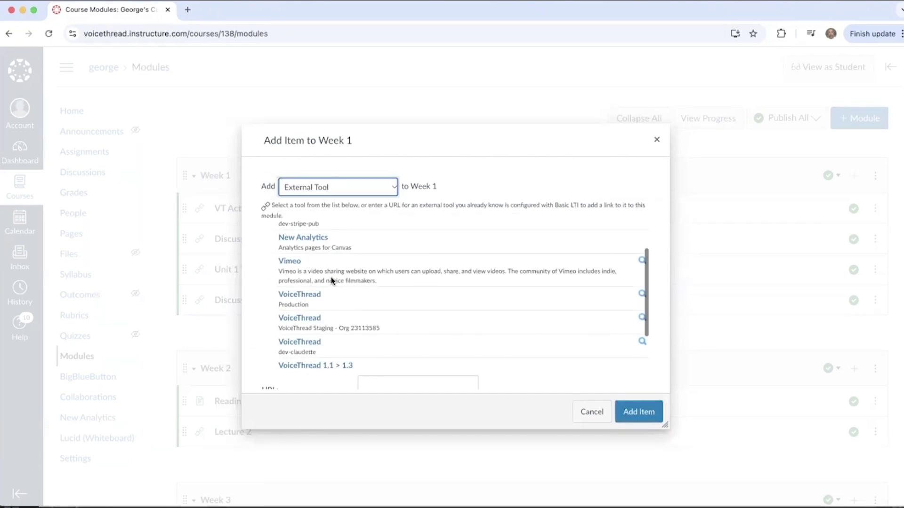
click(310, 296)
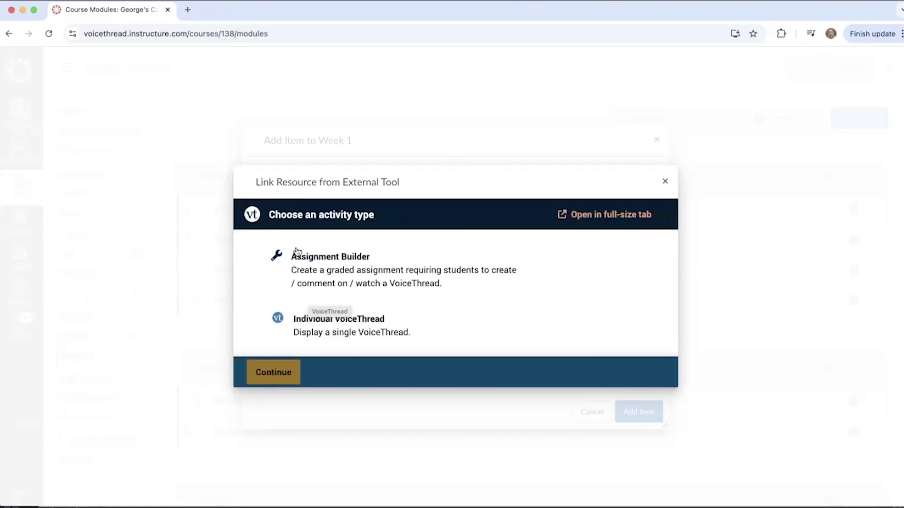
Enlarge the resource dialog, choose the VT Home Page activity, name it "VT Home", publish it and add it to Week 1
drag(254, 179, 206, 105)
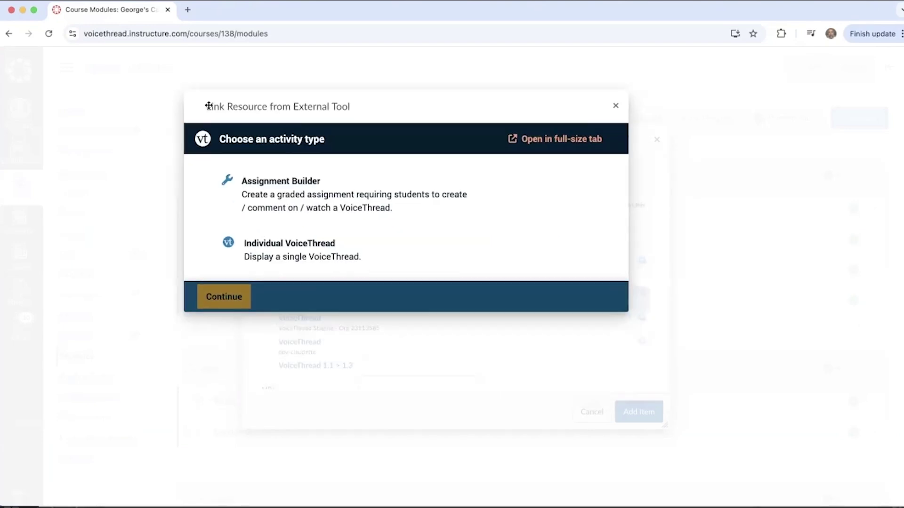
drag(627, 311, 741, 476)
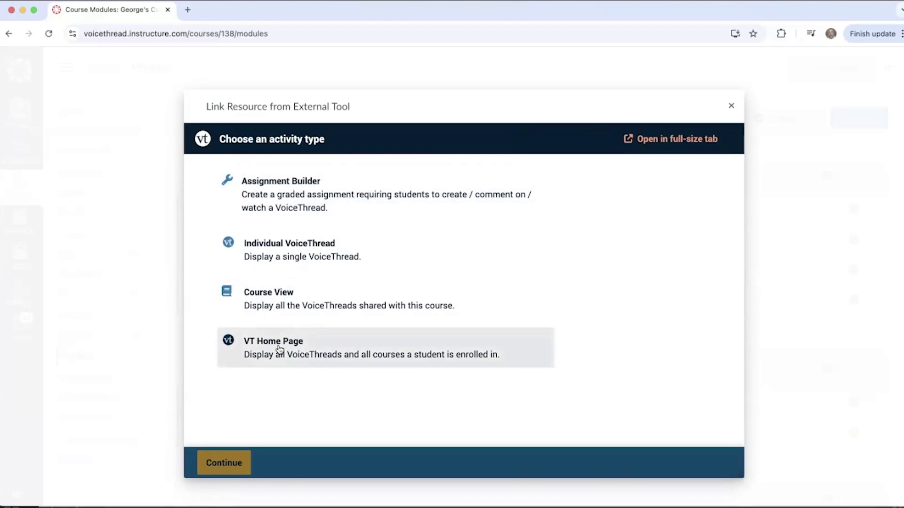
click(265, 189)
text(VT )
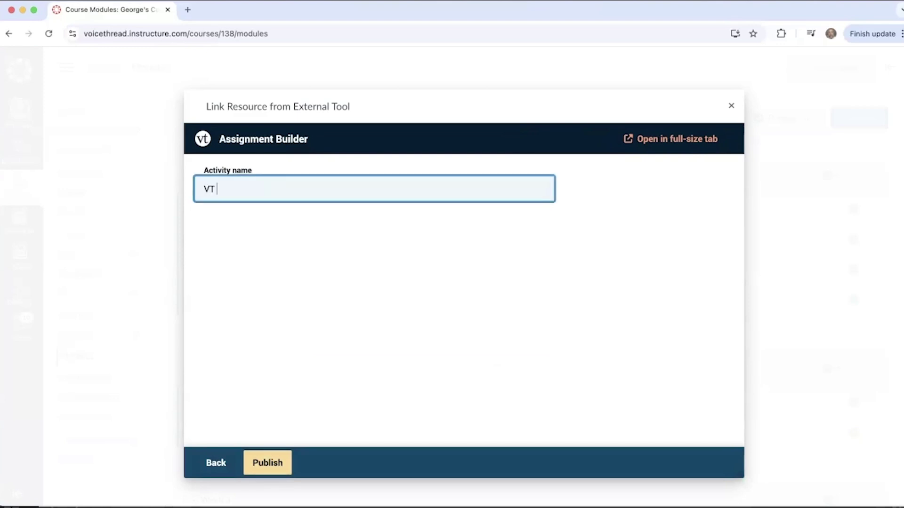
text(Home)
click(270, 461)
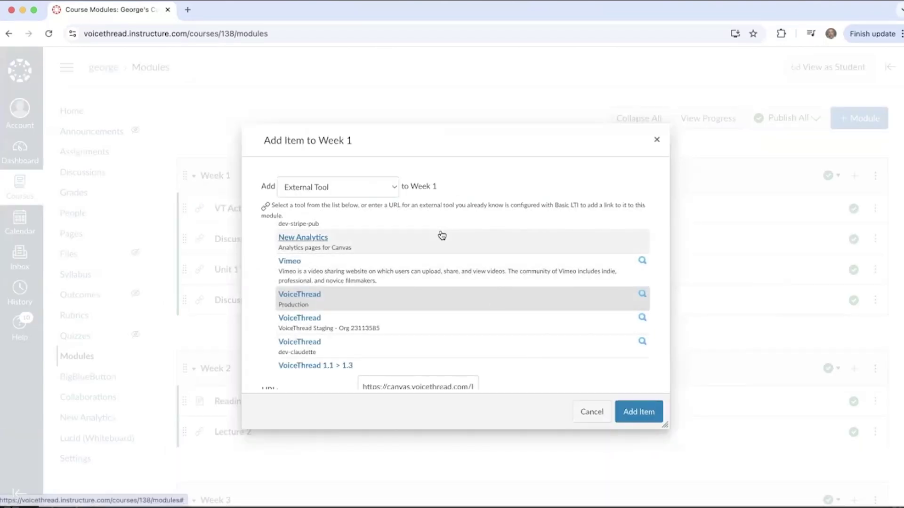
click(639, 417)
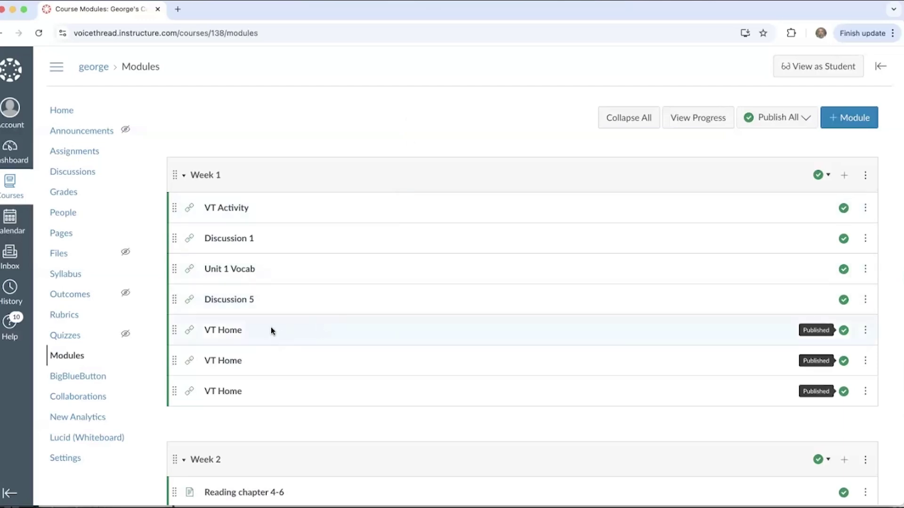
Open the first VT Home item in Week 1 and go to VoiceThread's full how-to documentation from its help
click(224, 331)
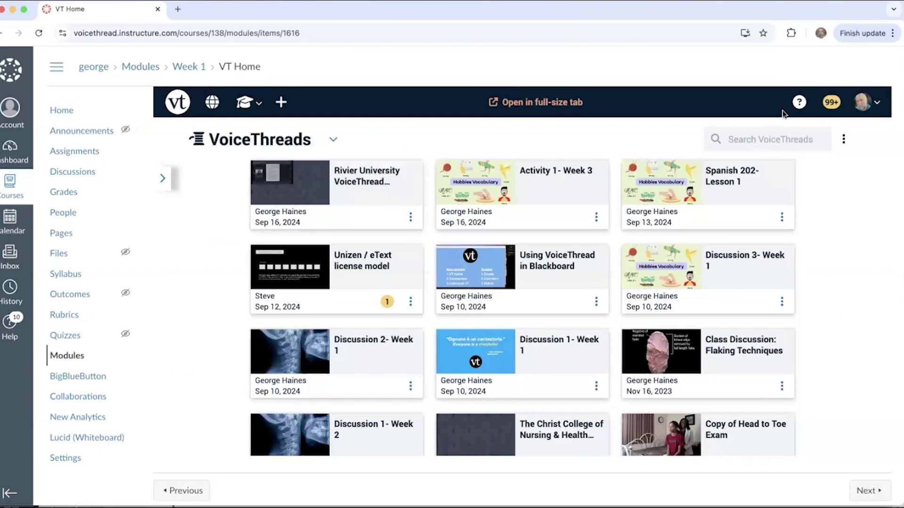
click(799, 103)
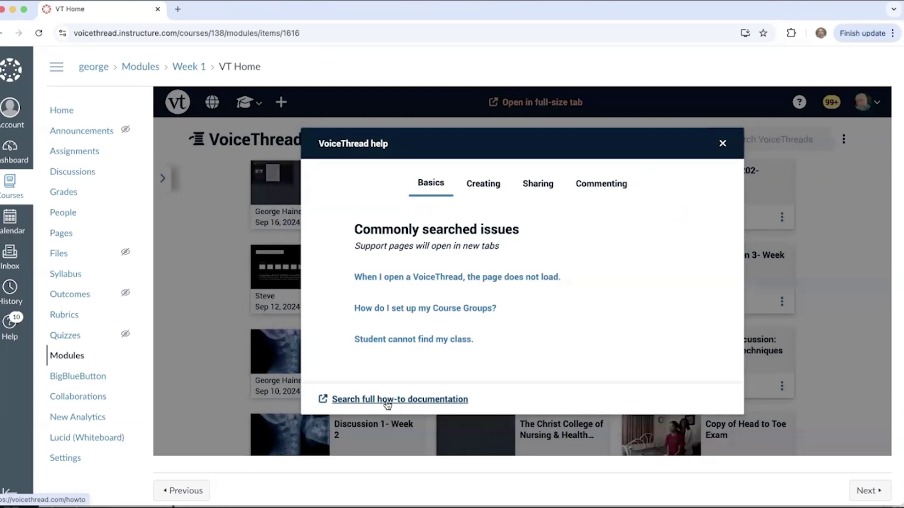
click(384, 400)
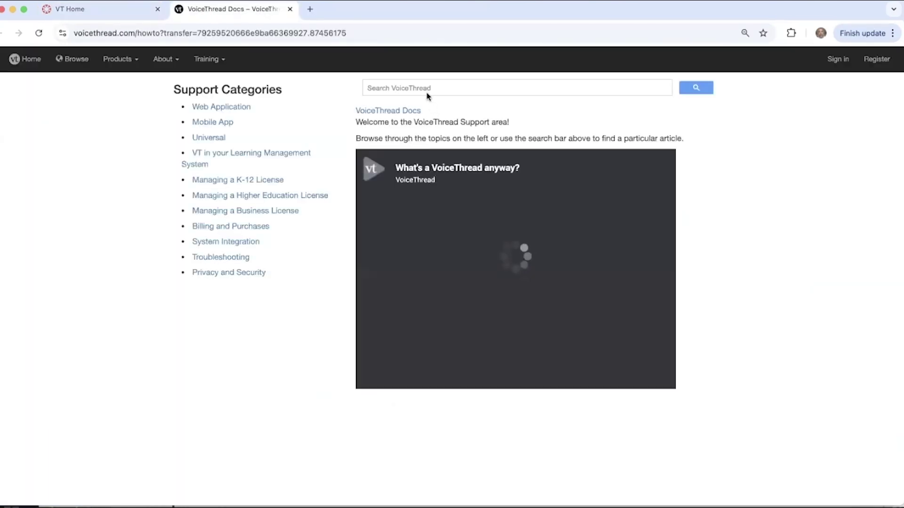
Search the VoiceThread documentation for "threaded" and open the first Threaded commenting article
click(425, 88)
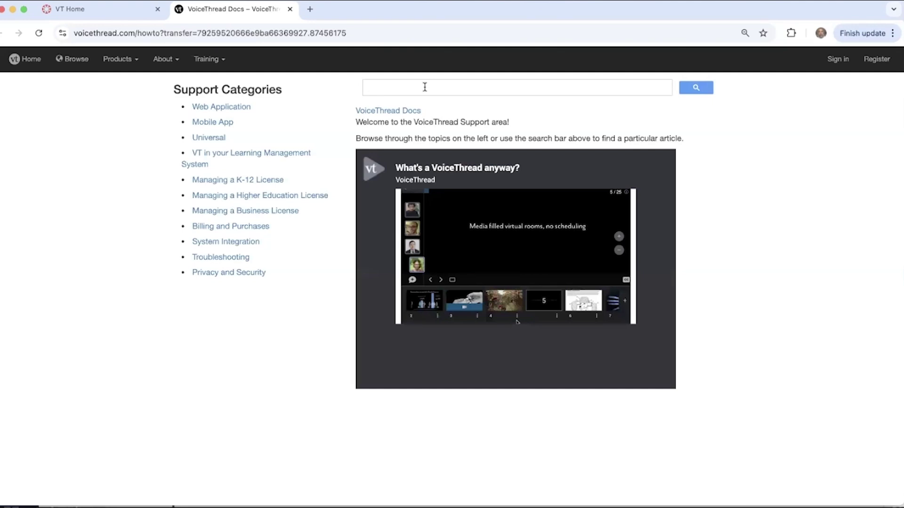
text(threaded)
key(Return)
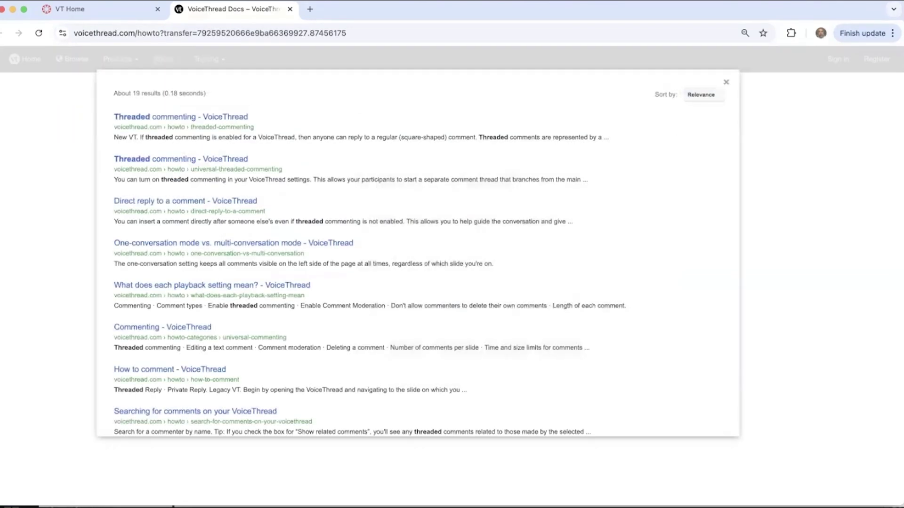
click(194, 118)
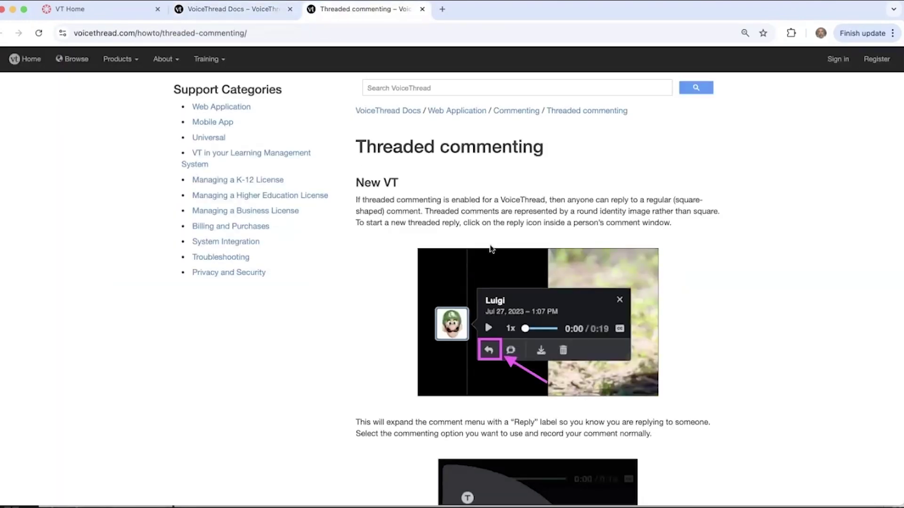
Close the documentation pages and the help window, and view VoiceThread's list of educational resources
click(422, 9)
click(290, 10)
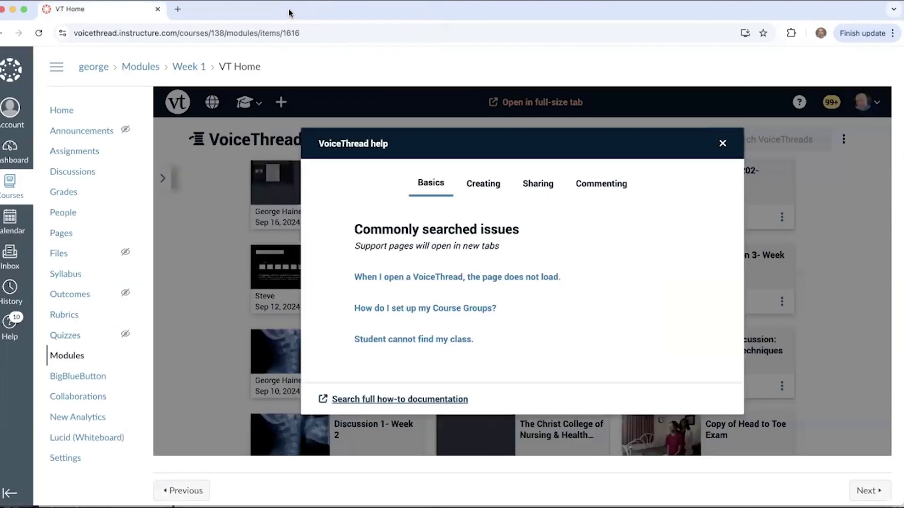
click(722, 144)
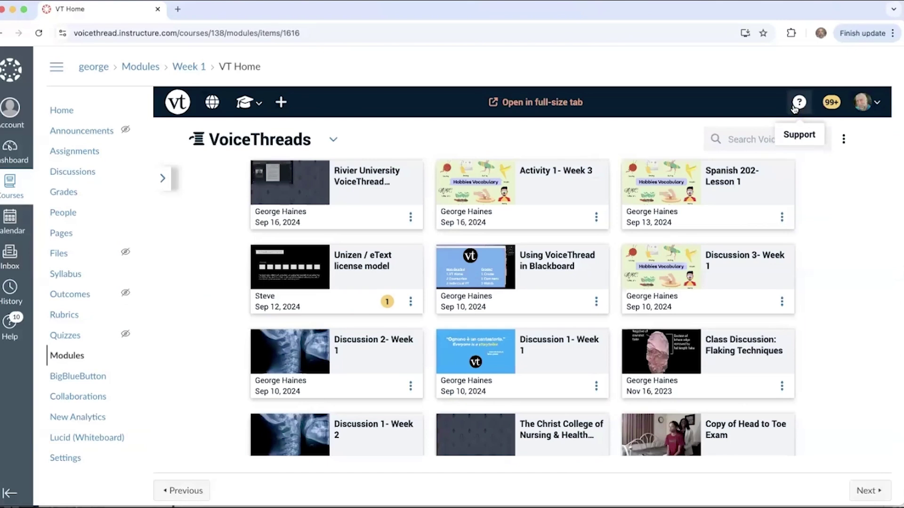
click(245, 106)
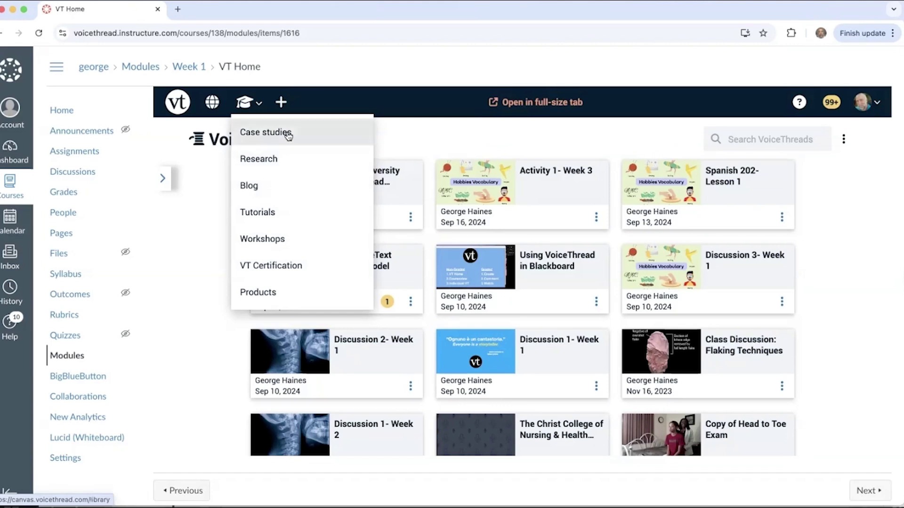
click(440, 138)
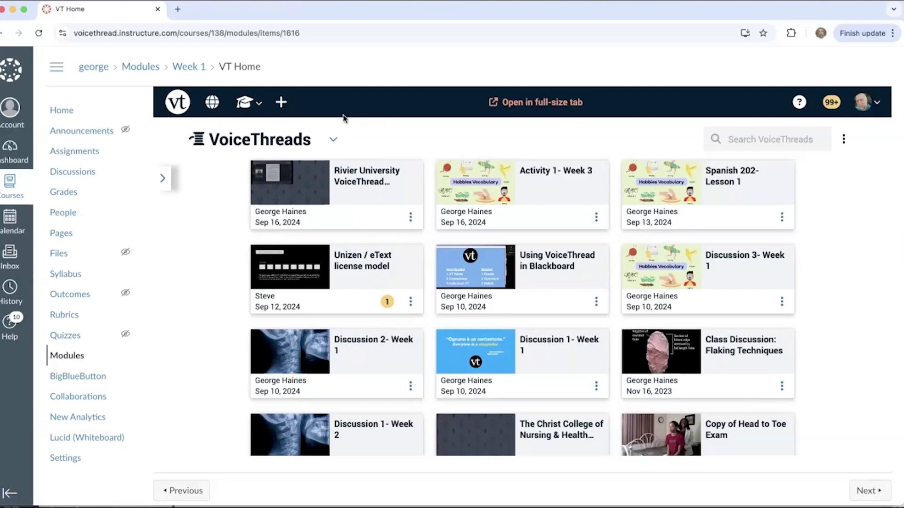
Start a new VoiceThread and review the available options for adding media
click(281, 102)
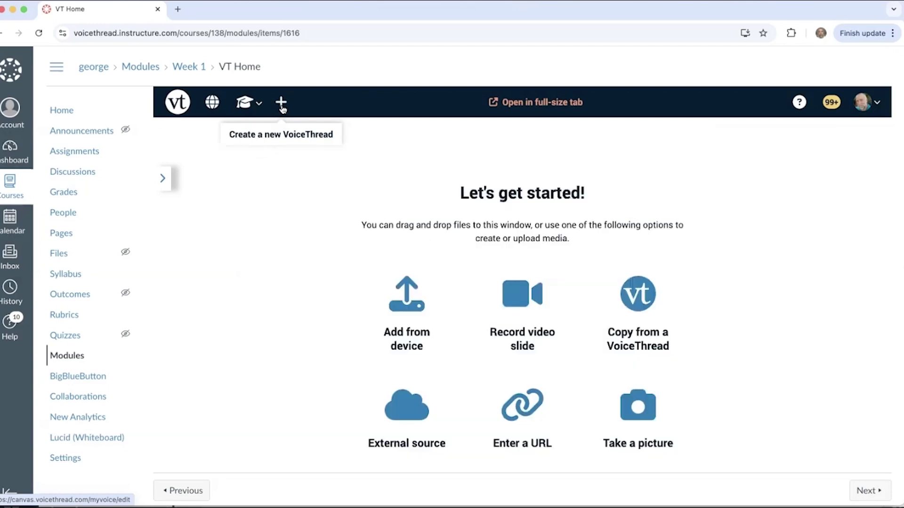
scroll(461, 338, down, 3)
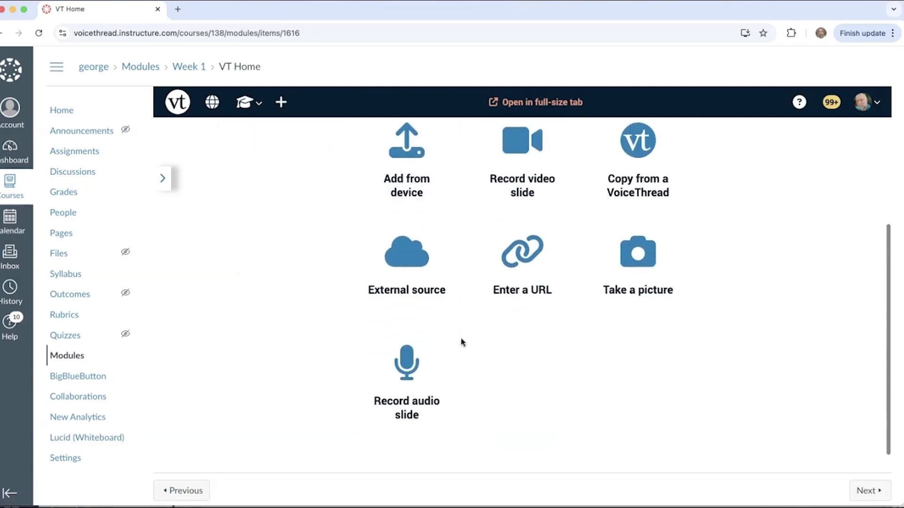
scroll(461, 338, up, 2)
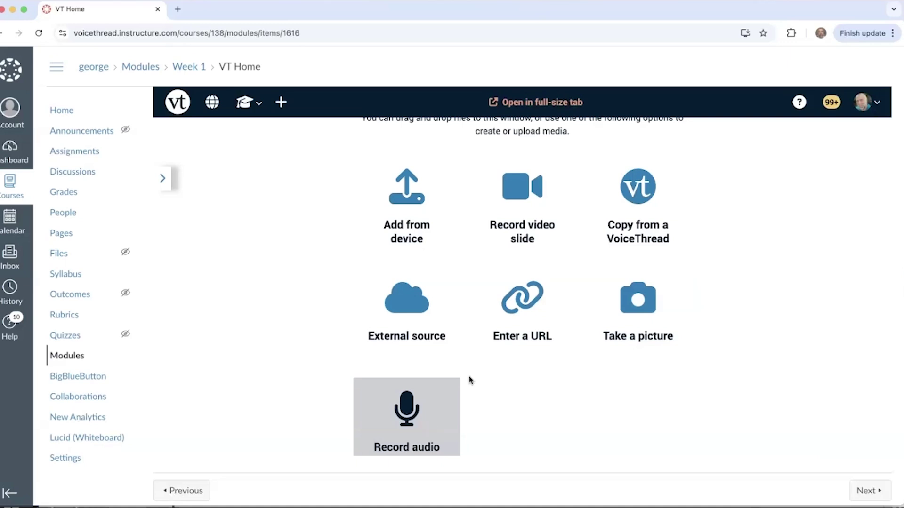
View the Enter a URL and External source media options, closing each without adding anything
click(534, 325)
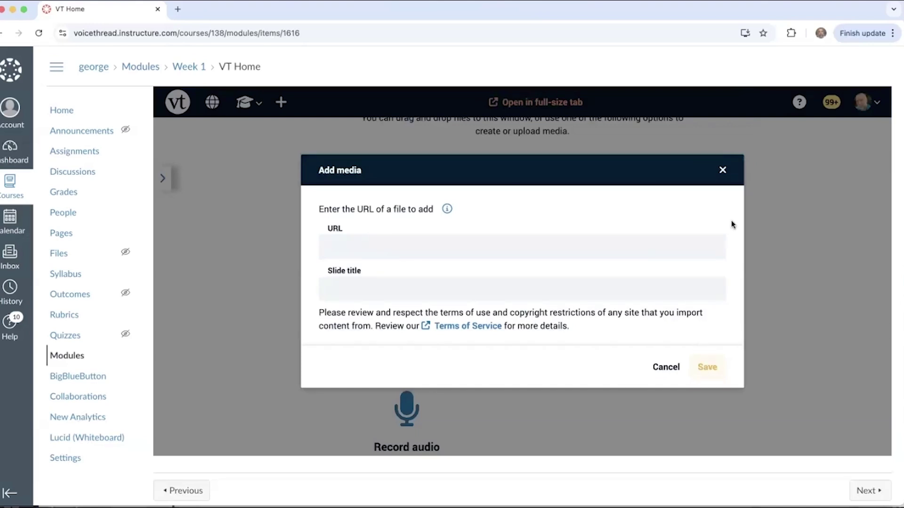
click(724, 173)
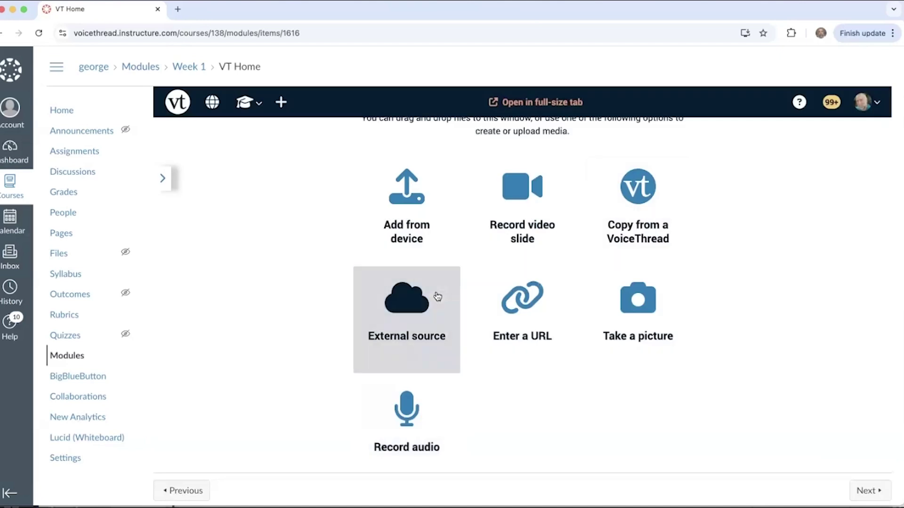
click(411, 311)
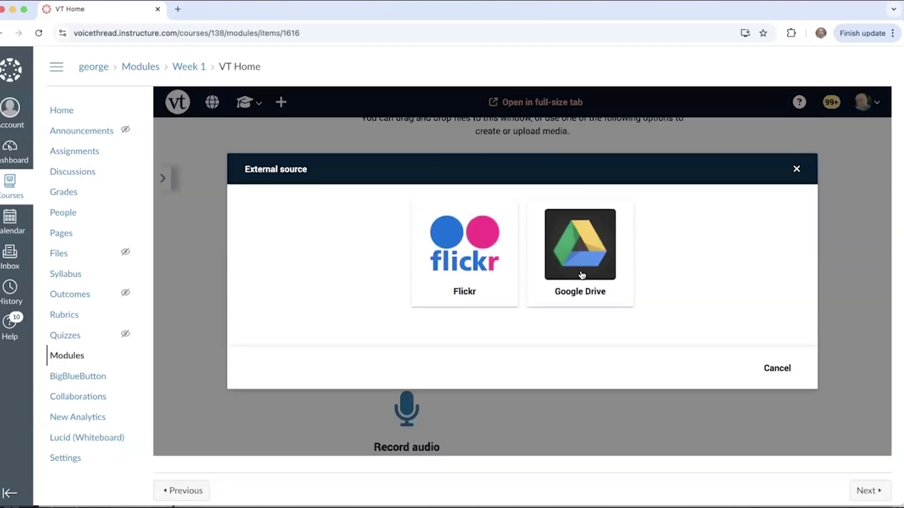
click(796, 170)
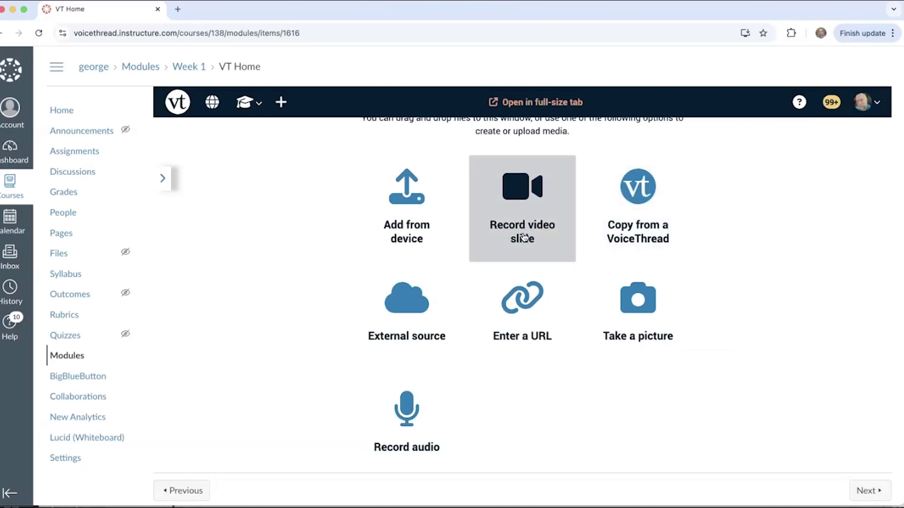
Add the image "langauge hobbies.png" from the device's Basics folder as a slide
click(423, 220)
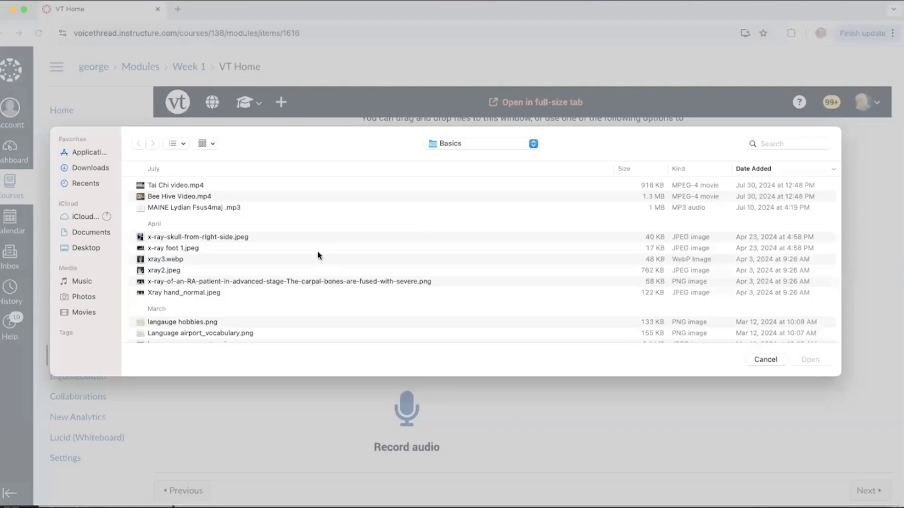
scroll(318, 256, down, 2)
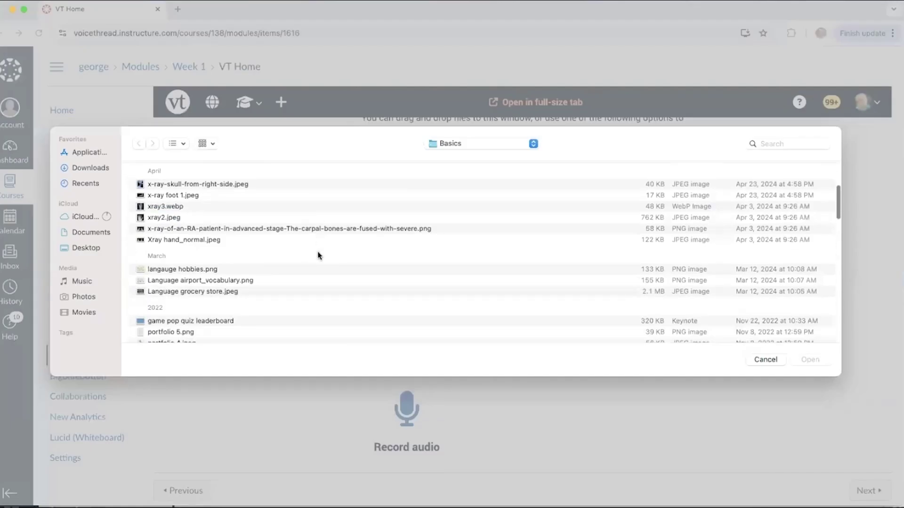
click(204, 272)
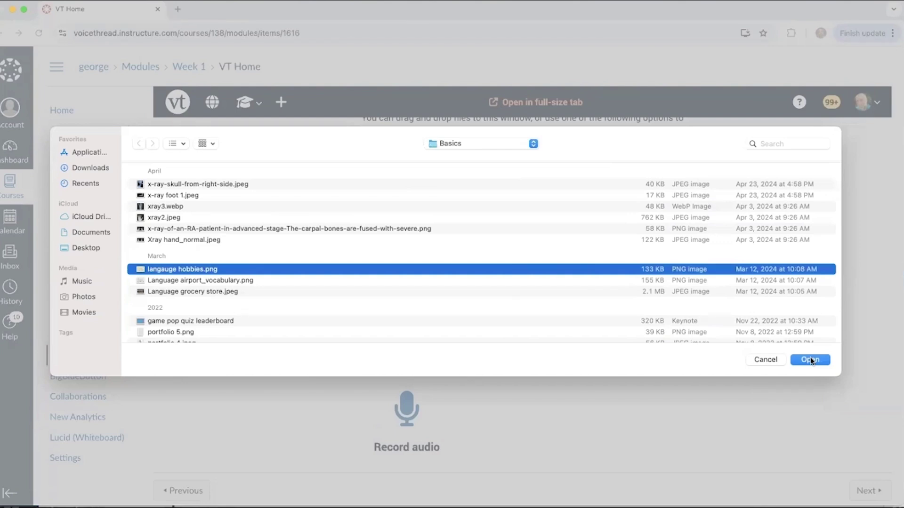
click(809, 360)
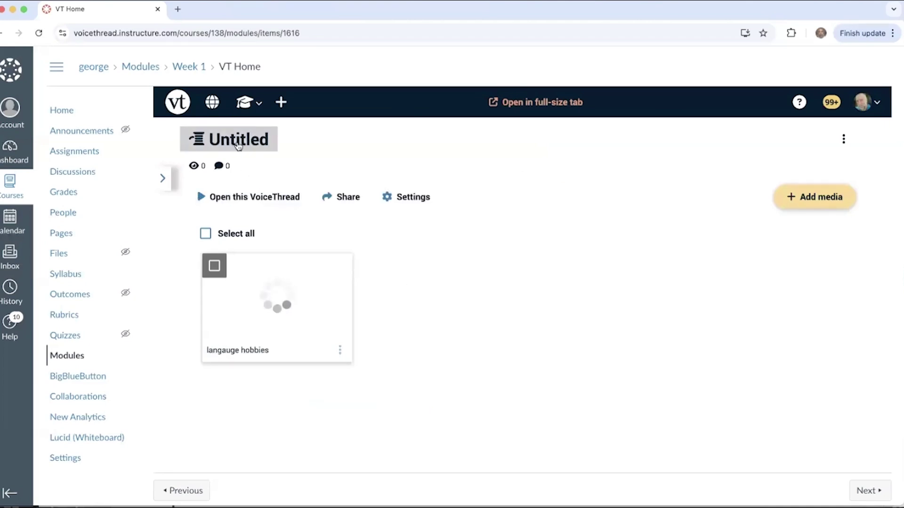
Title the untitled VoiceThread "Discussion 1" and save its details
click(238, 144)
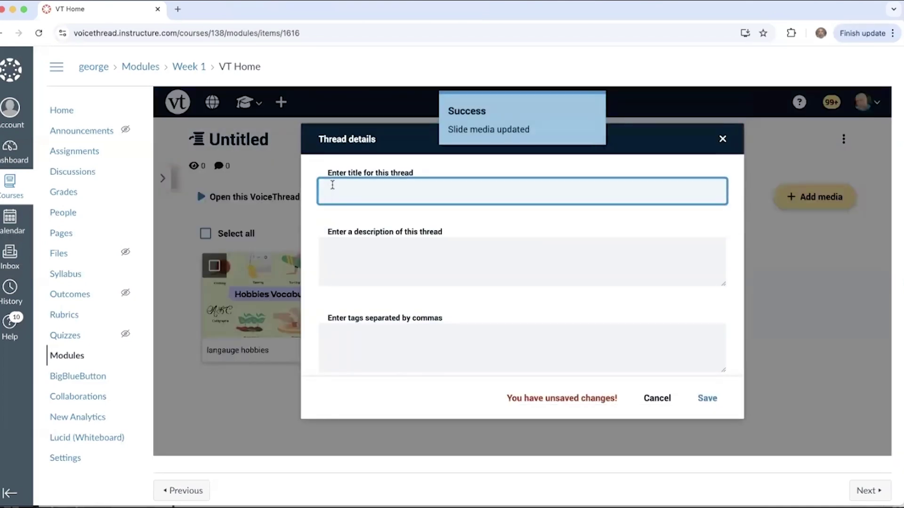
text(Discussion 1)
click(706, 399)
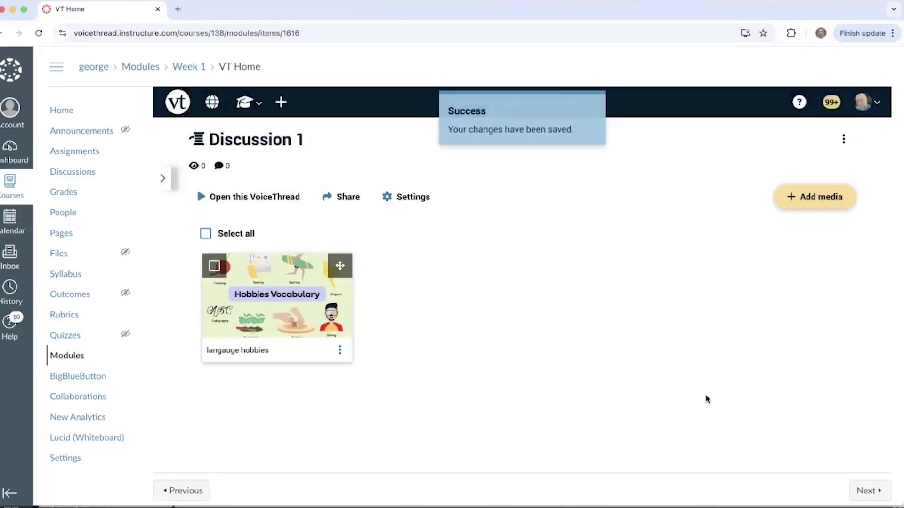
mouse_move(263, 295)
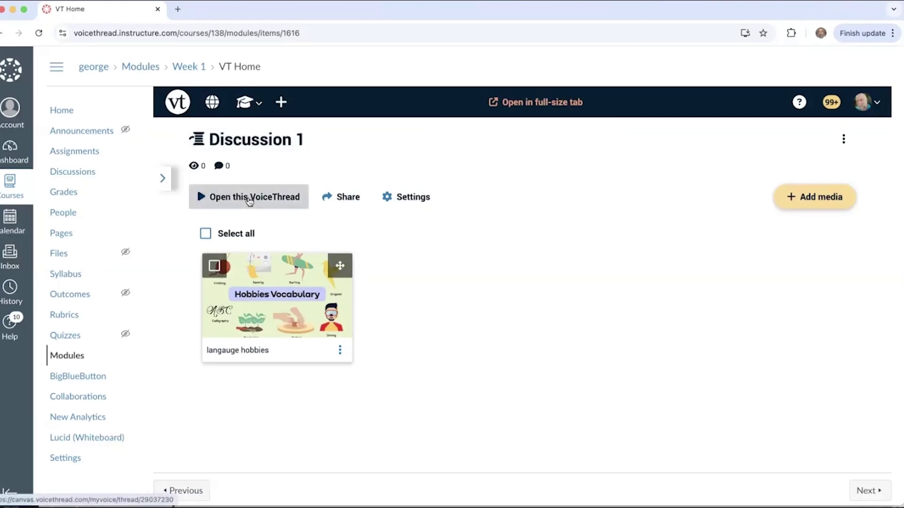
Open the Discussion 1 VoiceThread and start recording a microphone comment on the hobbies slide
click(249, 198)
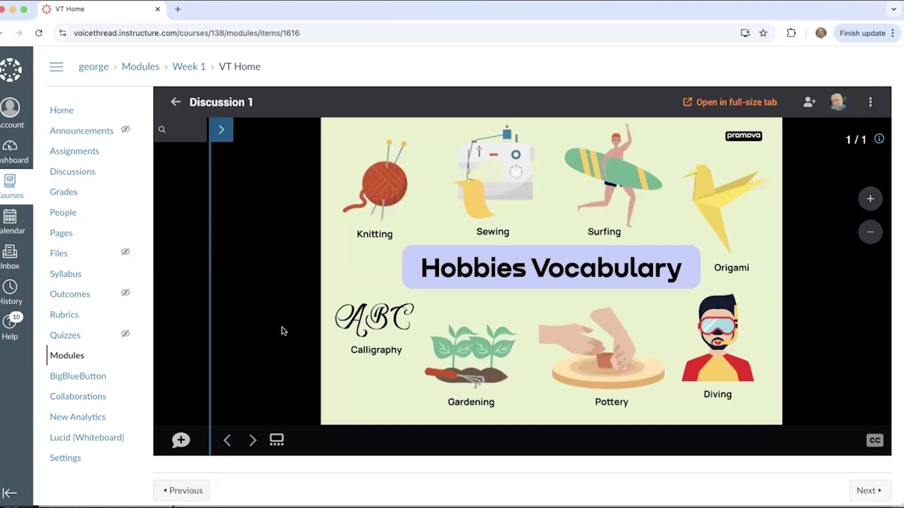
click(181, 440)
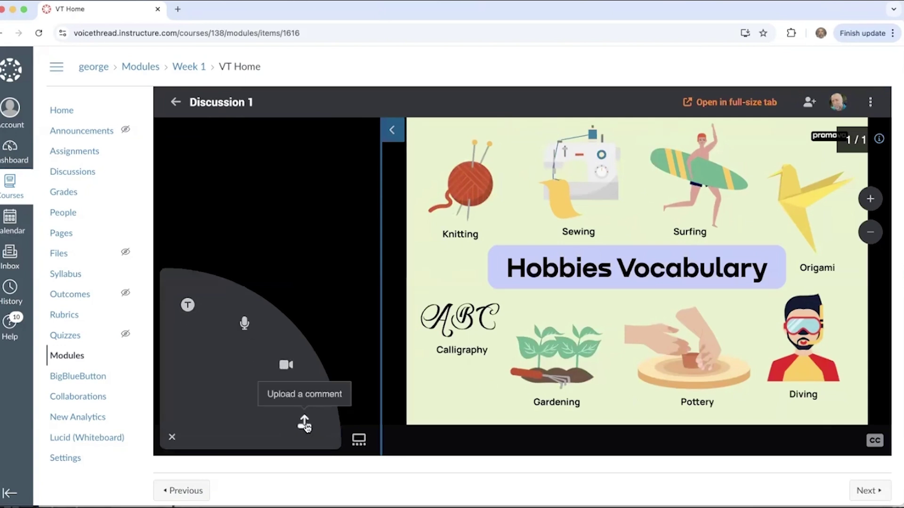
click(245, 324)
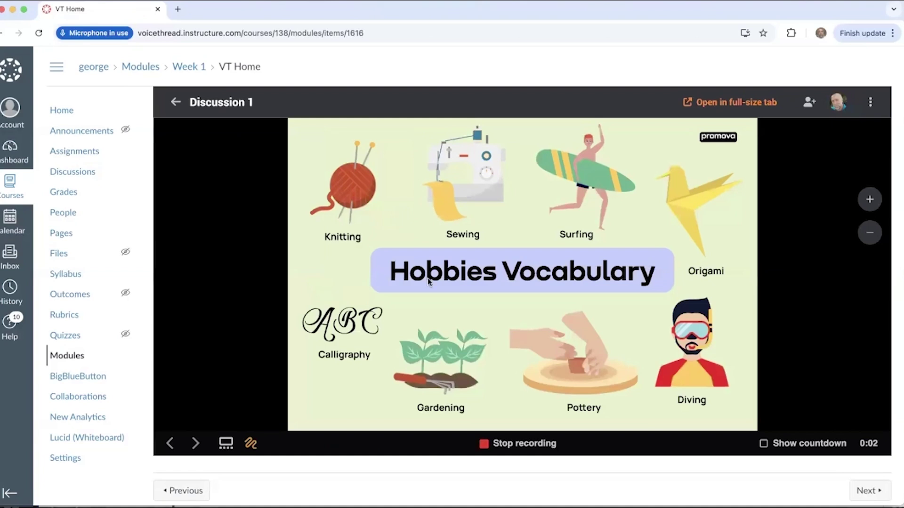
Doodle a circle around Knitting and an arrow at Surfing, then switch to the red pencil and draw an arrow at Calligraphy
mouse_move(373, 142)
mouse_down()
mouse_move(292, 197)
mouse_move(347, 250)
mouse_move(379, 246)
mouse_move(399, 160)
mouse_move(358, 133)
mouse_up()
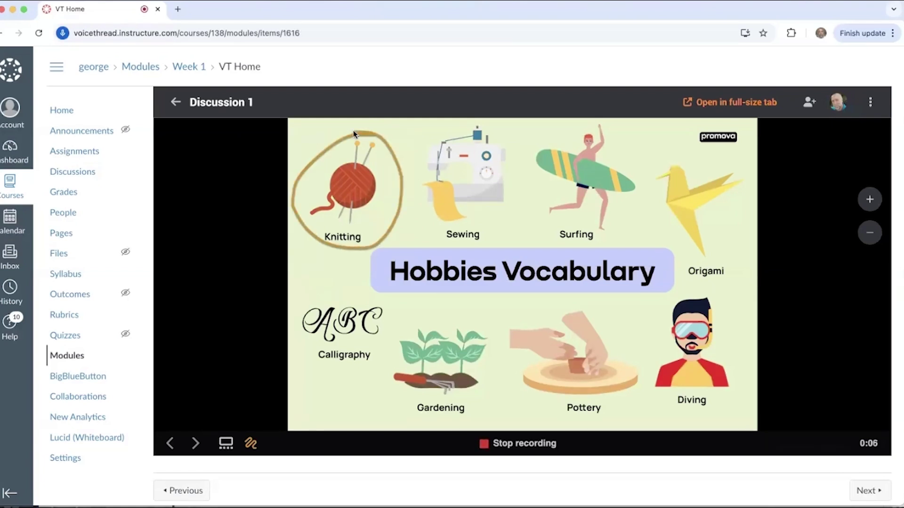
mouse_move(549, 195)
mouse_down()
mouse_move(534, 188)
mouse_move(548, 200)
mouse_up()
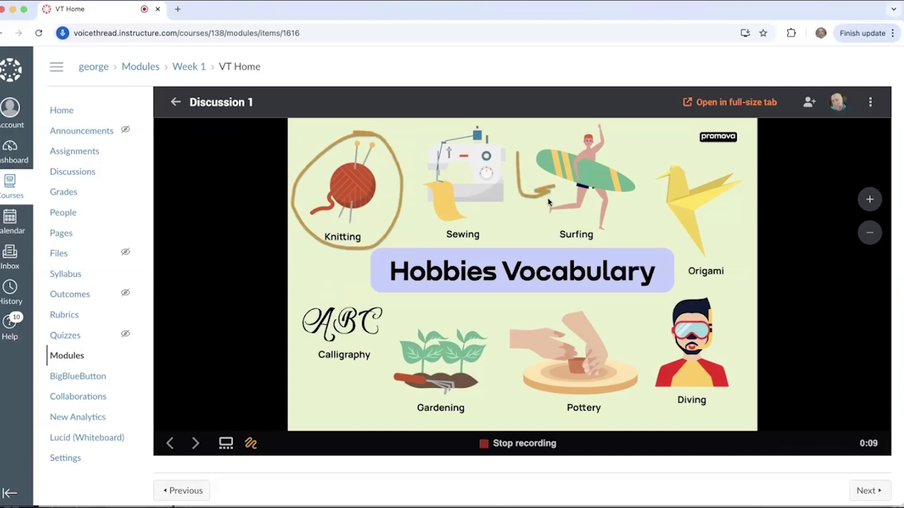
click(251, 445)
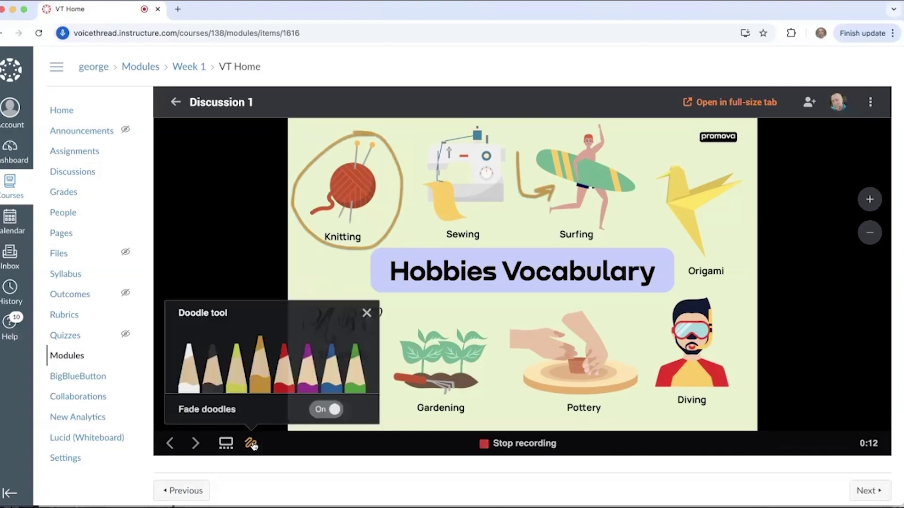
click(283, 379)
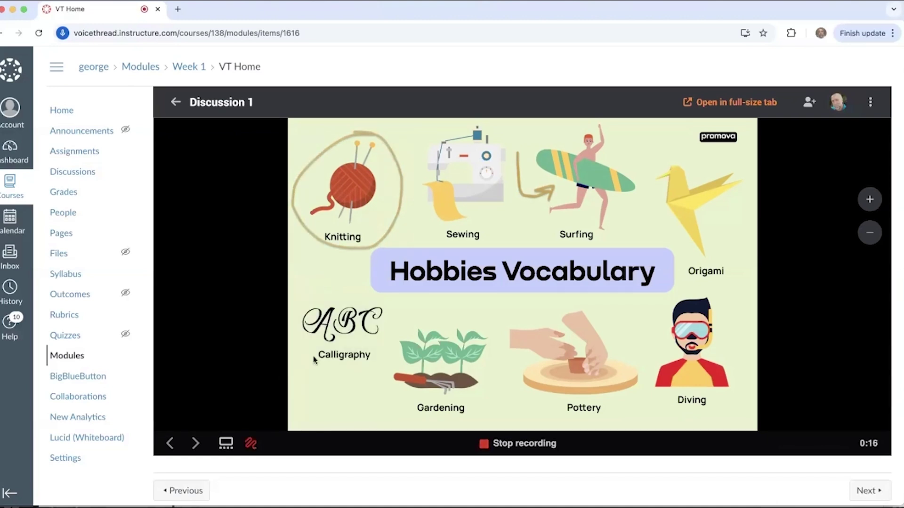
drag(347, 304, 350, 285)
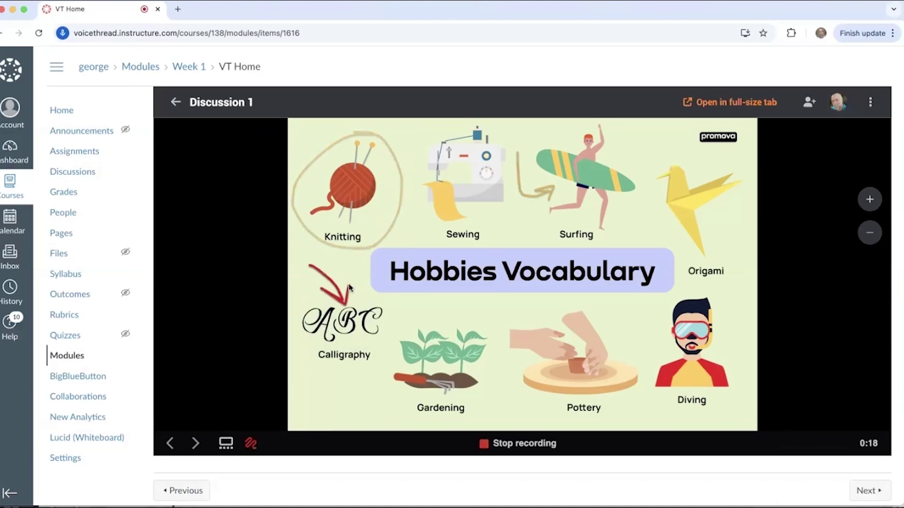
On the enlarged slide, draw red arrows pointing at the Gardening plants and the Diving figure while recording
click(869, 200)
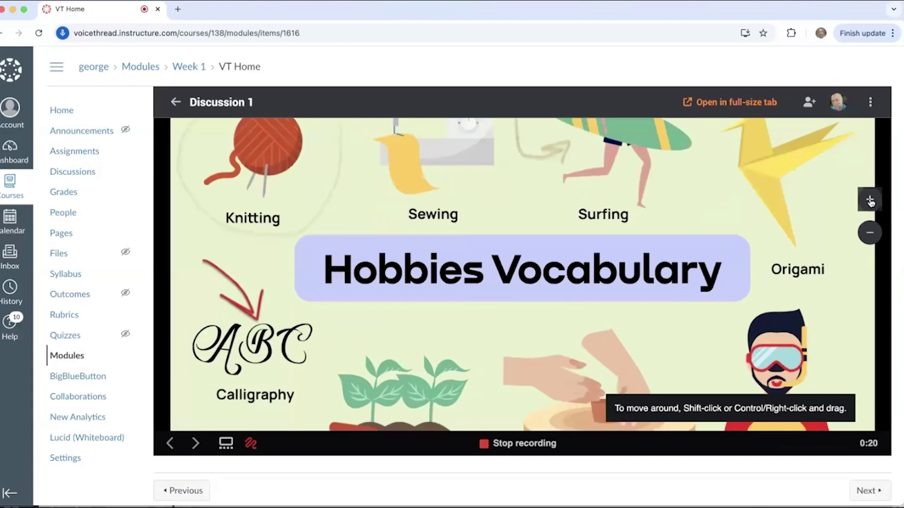
click(870, 200)
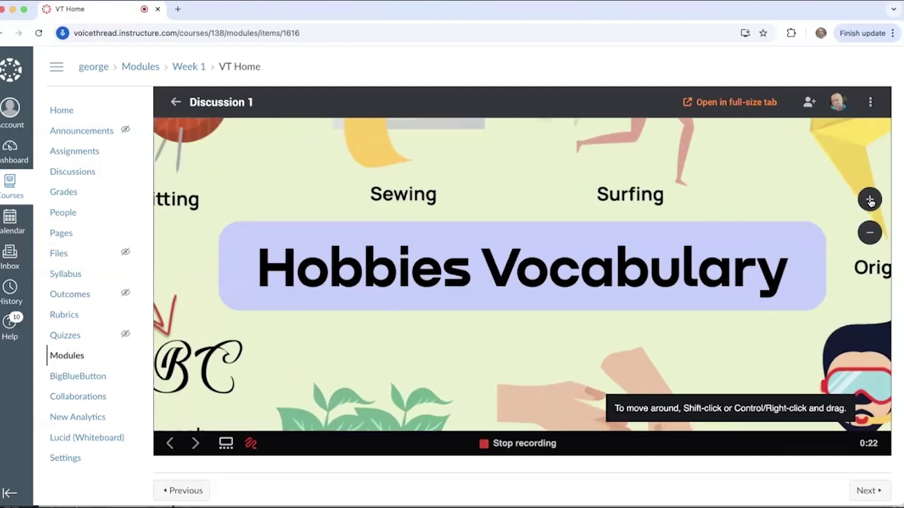
drag(520, 297, 647, 164)
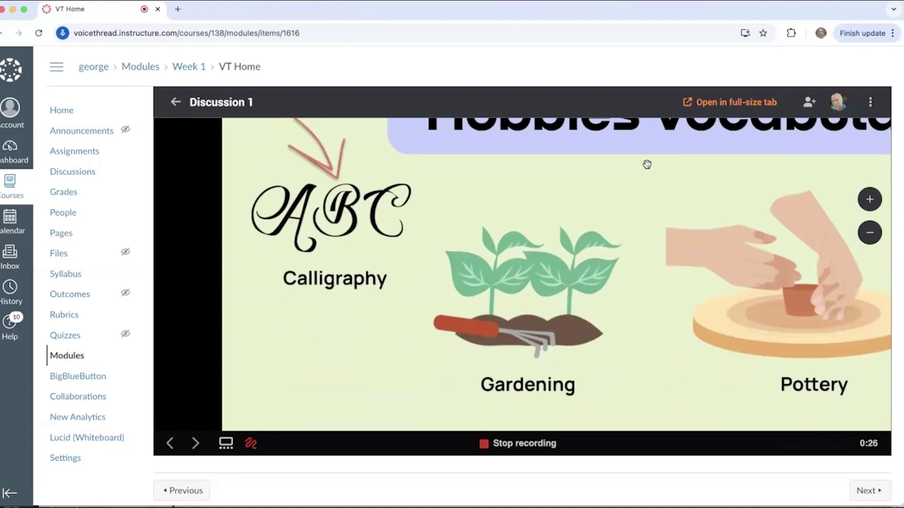
mouse_move(644, 165)
mouse_down()
mouse_move(588, 215)
mouse_move(605, 203)
mouse_up()
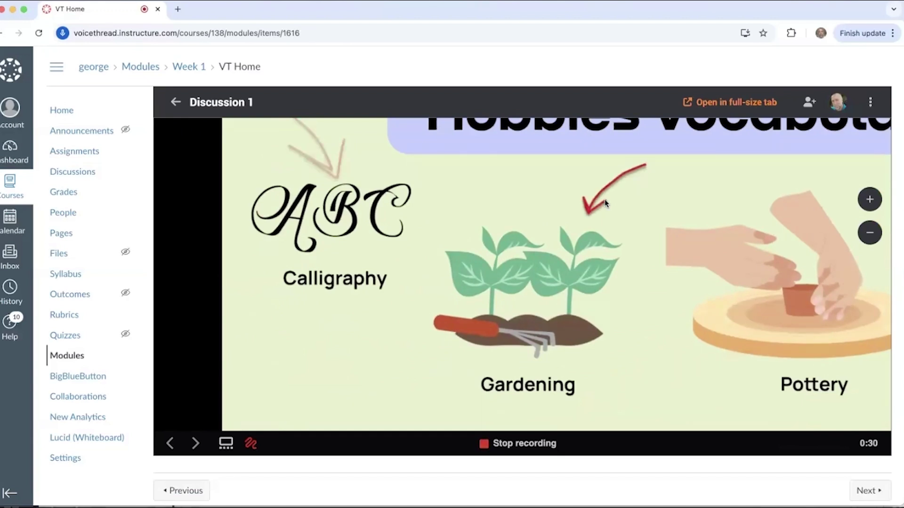
drag(799, 267, 410, 291)
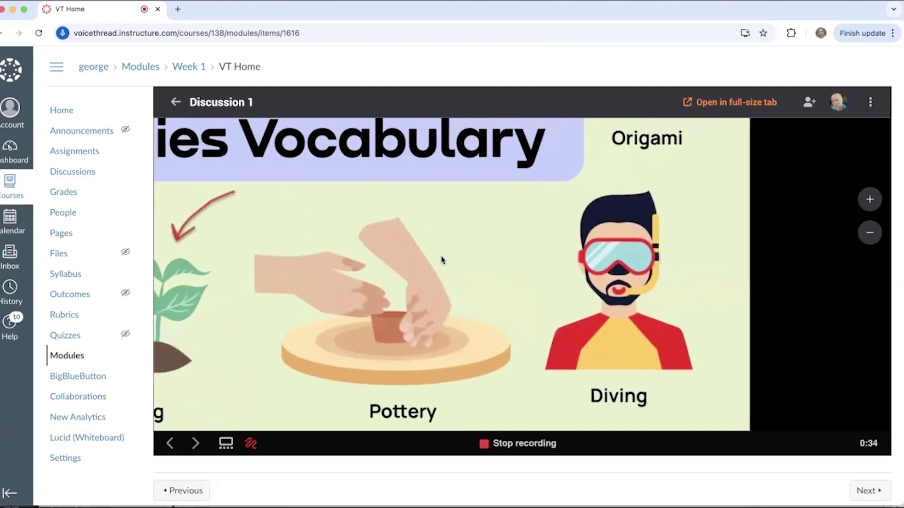
drag(550, 235, 576, 246)
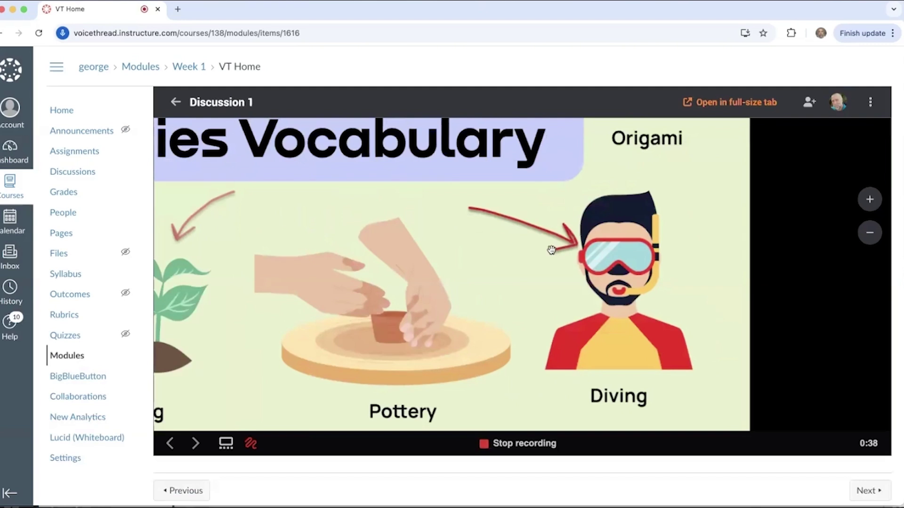
Circle the Origami label in red, then stop the recording and save the comment
drag(585, 179, 541, 357)
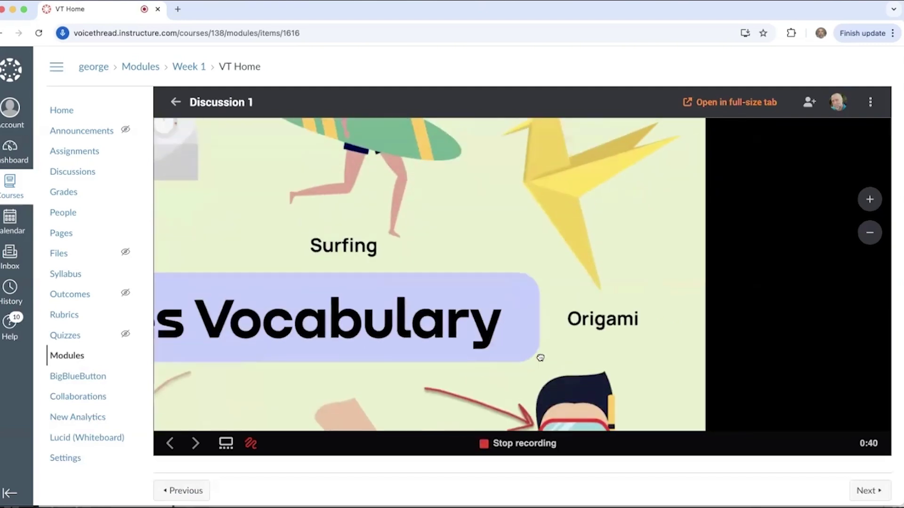
mouse_move(591, 276)
mouse_down()
mouse_move(541, 328)
mouse_move(661, 339)
mouse_move(557, 281)
mouse_up()
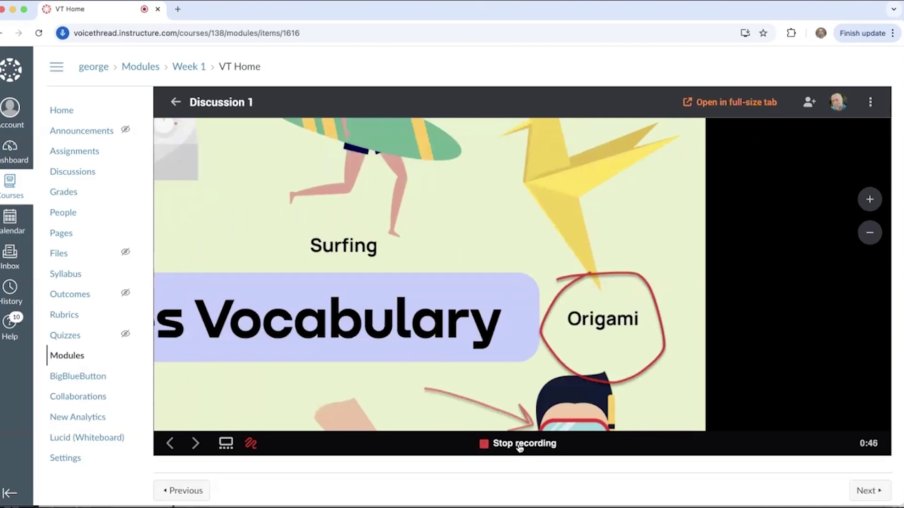
click(519, 444)
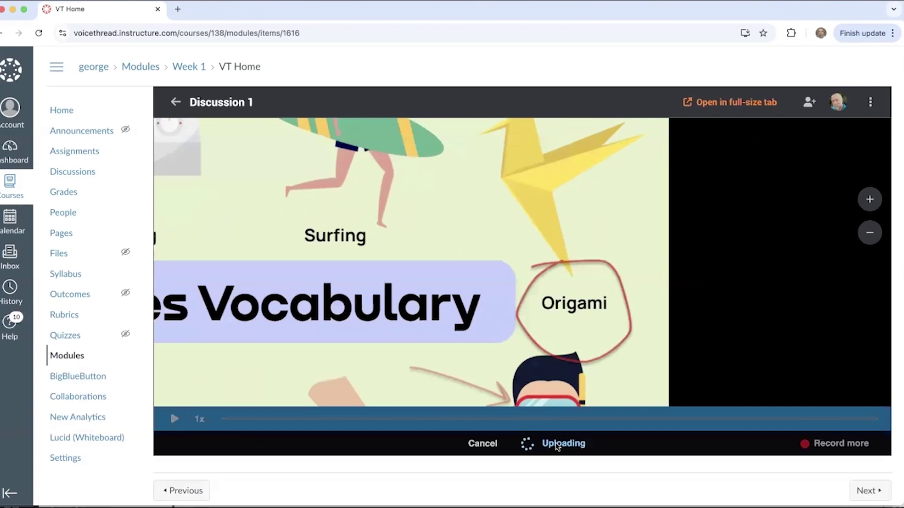
click(554, 443)
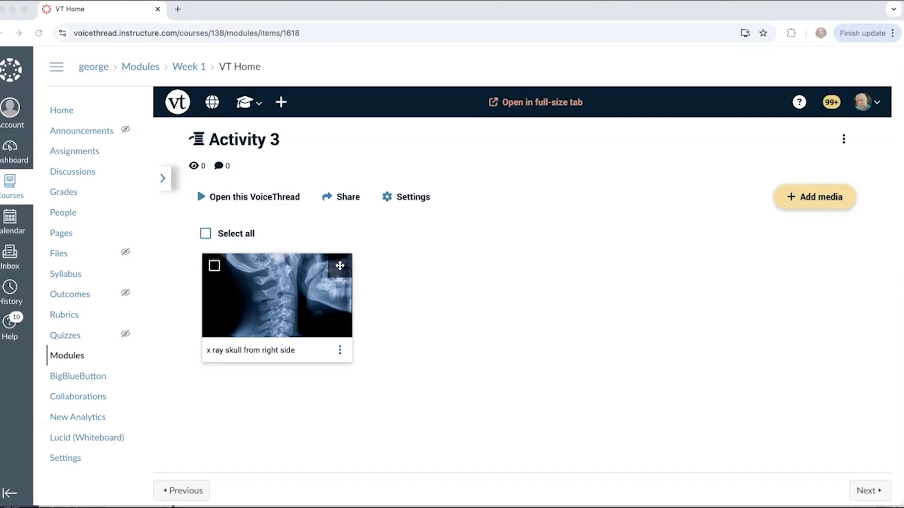
Start adding the Production VoiceThread external tool to the Week 1 module and enlarge its resource-linking window
click(62, 358)
click(61, 358)
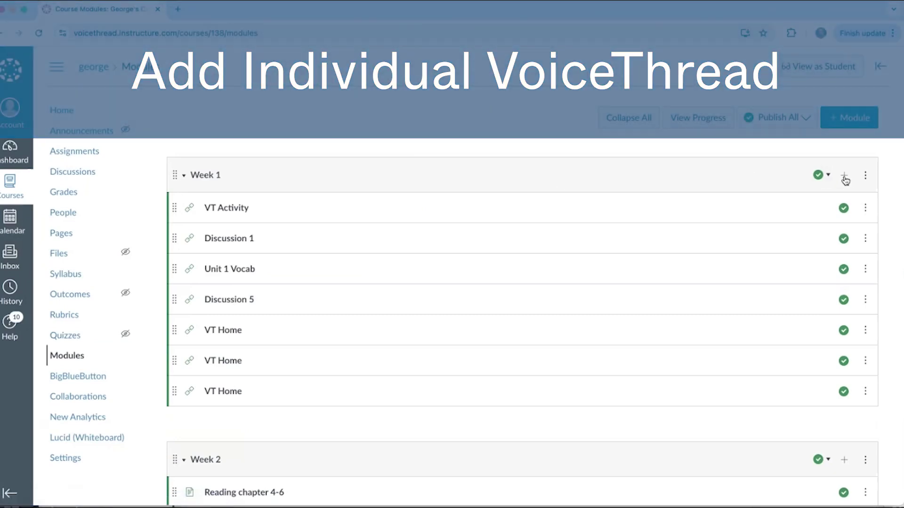
click(844, 178)
click(340, 190)
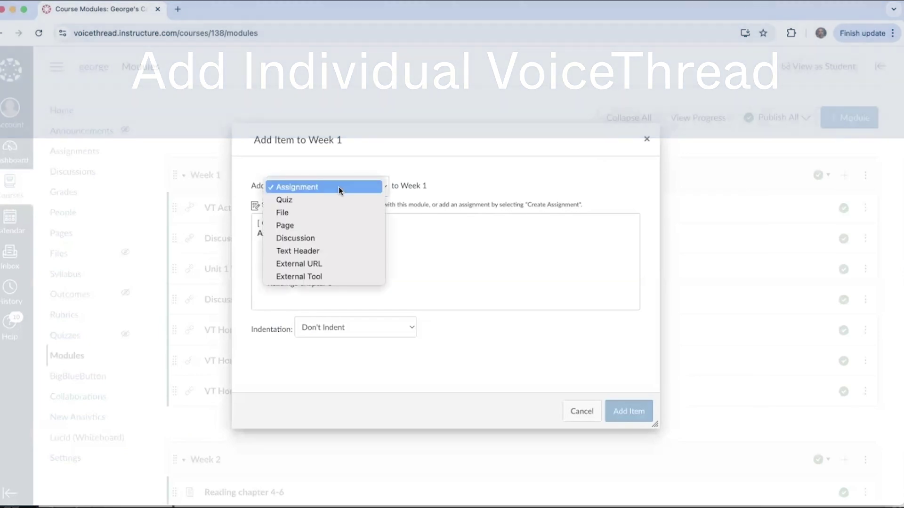
click(318, 278)
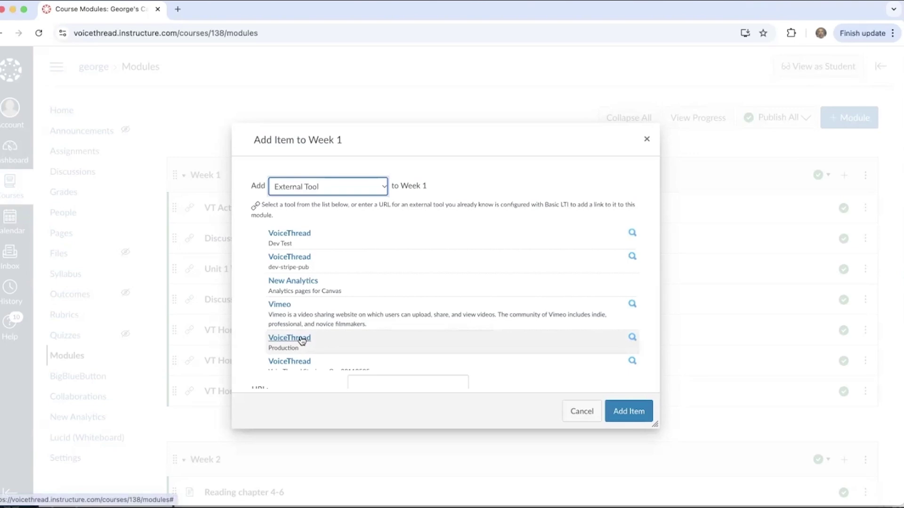
click(289, 338)
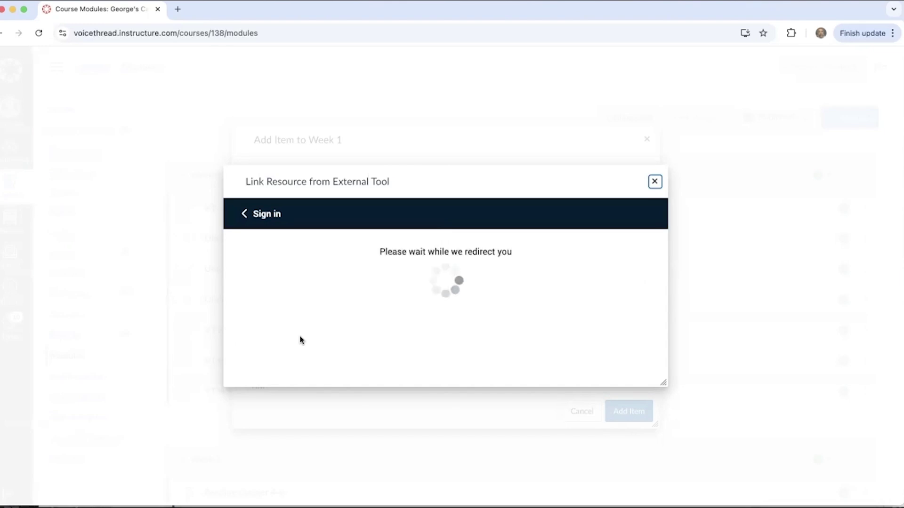
drag(244, 173, 228, 96)
drag(668, 358, 752, 484)
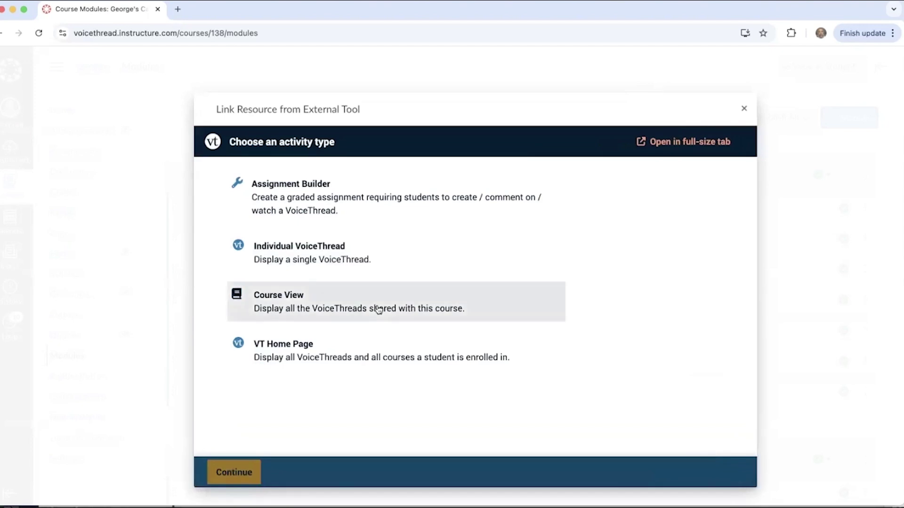
Choose Individual VoiceThread as the activity type to link
click(295, 259)
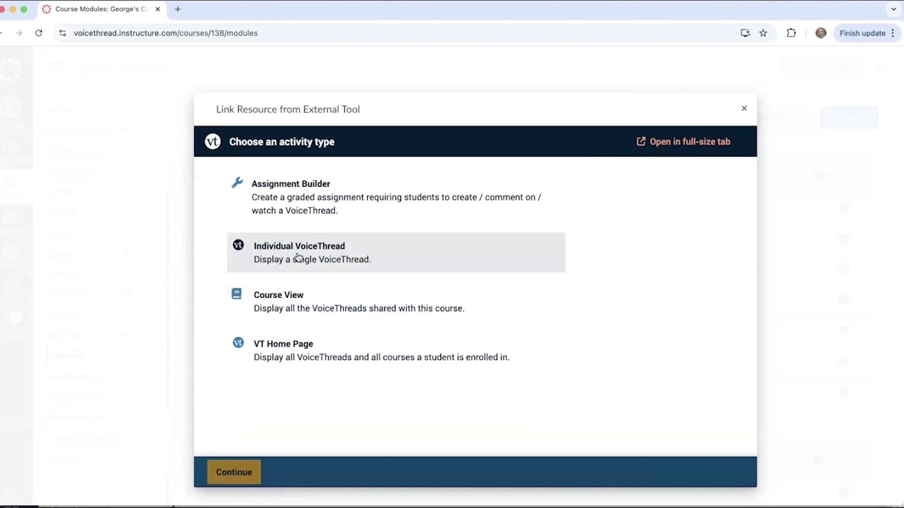
click(288, 340)
click(283, 239)
click(290, 199)
click(296, 260)
double_click(295, 260)
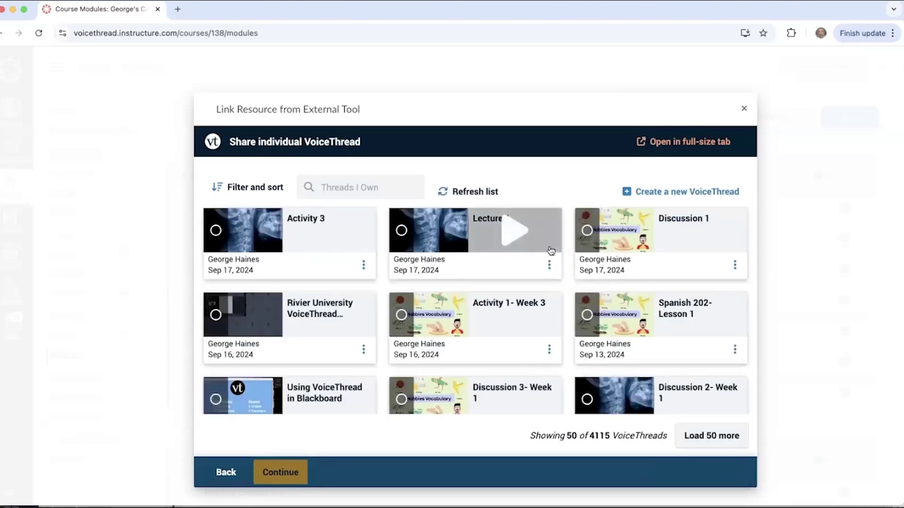
Select the Discussion 1 VoiceThread to share and proceed through its slide overview and preview to the sharing settings
click(587, 230)
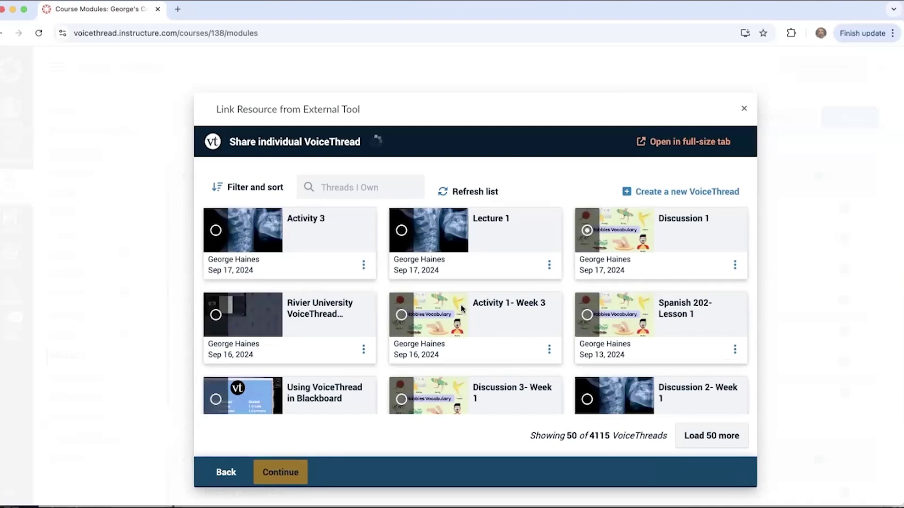
click(281, 472)
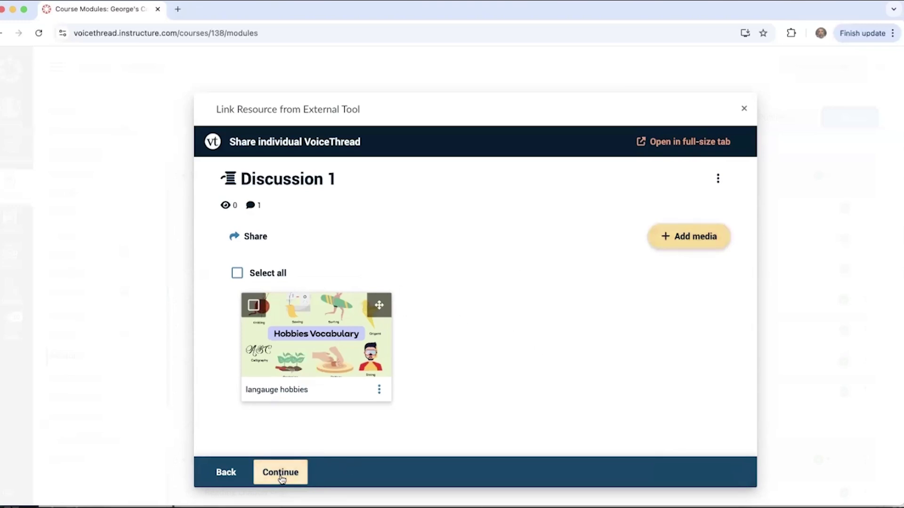
click(280, 476)
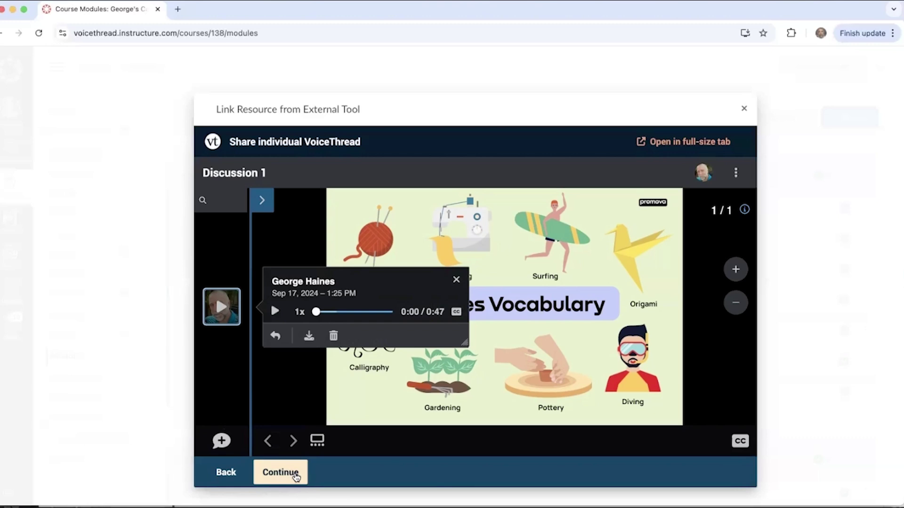
click(291, 474)
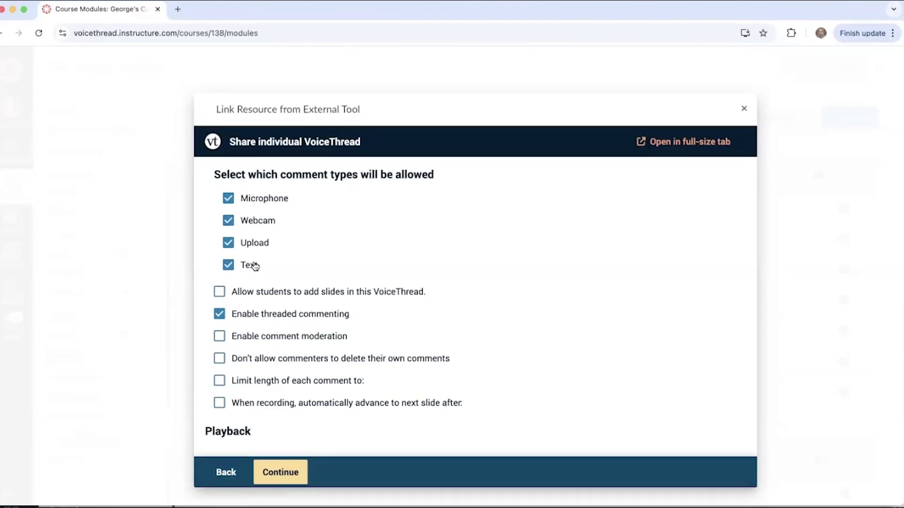
Turn off the Upload and Text comment types and accept the remaining comment, playback and permission settings
click(228, 243)
click(232, 268)
scroll(306, 349, down, 4)
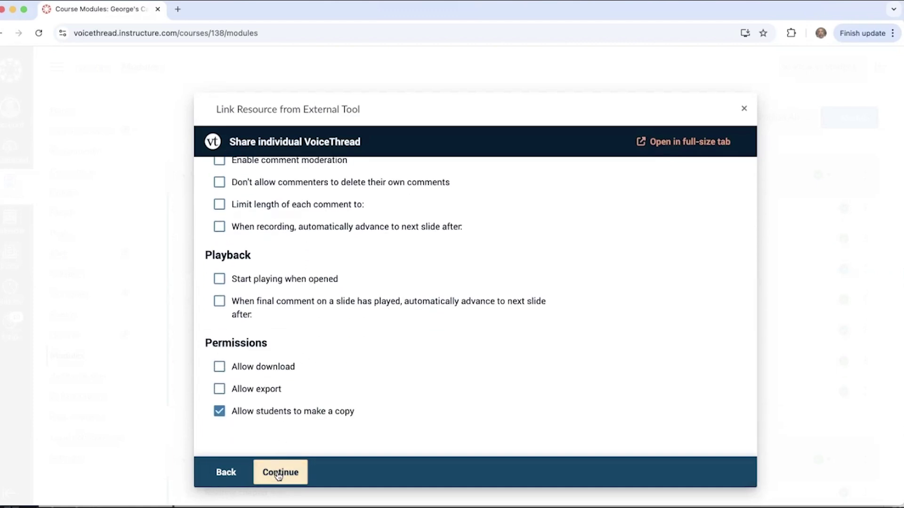
click(279, 474)
Name the activity "Discussion 1", publish it, and add it as an item to Week 1
click(243, 195)
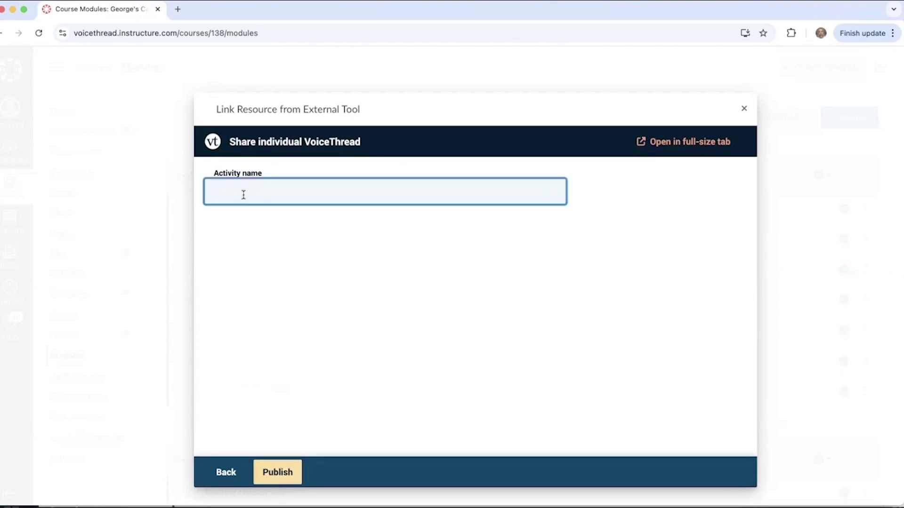
text(Discussion 1)
click(280, 469)
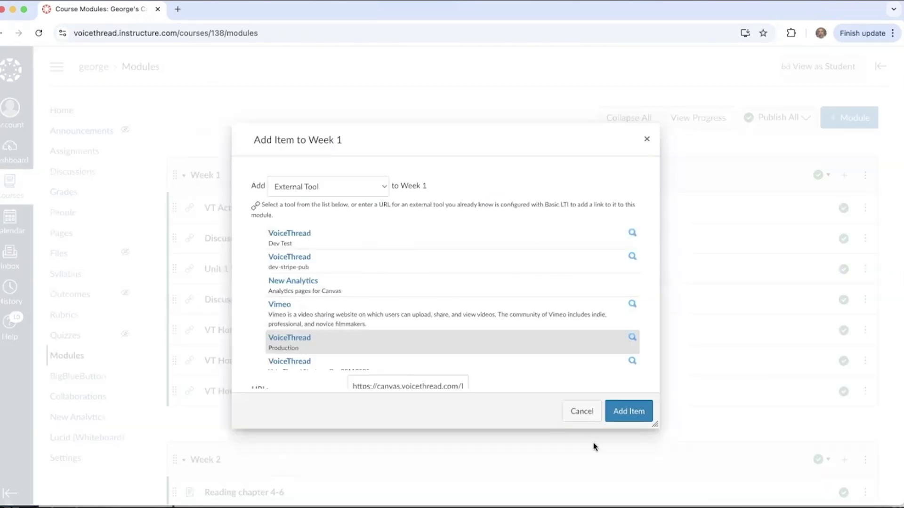
click(637, 409)
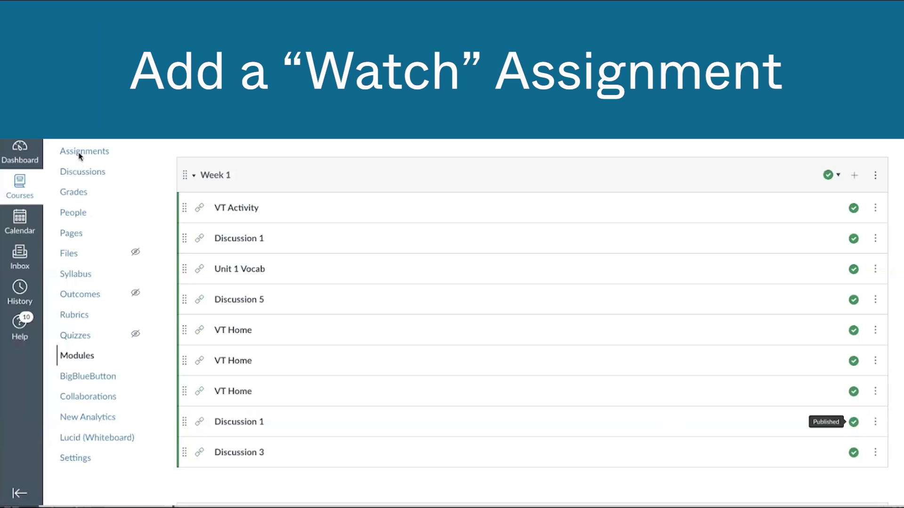
Start a new External Tool assignment in the course's Assignments group, named "Movie Assignment 4- Watch" and worth 5 points
click(93, 156)
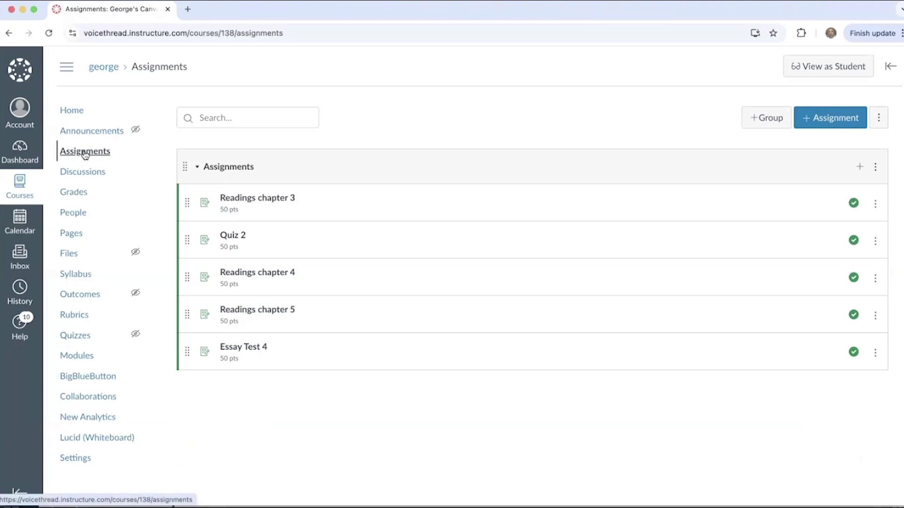
click(860, 170)
click(456, 228)
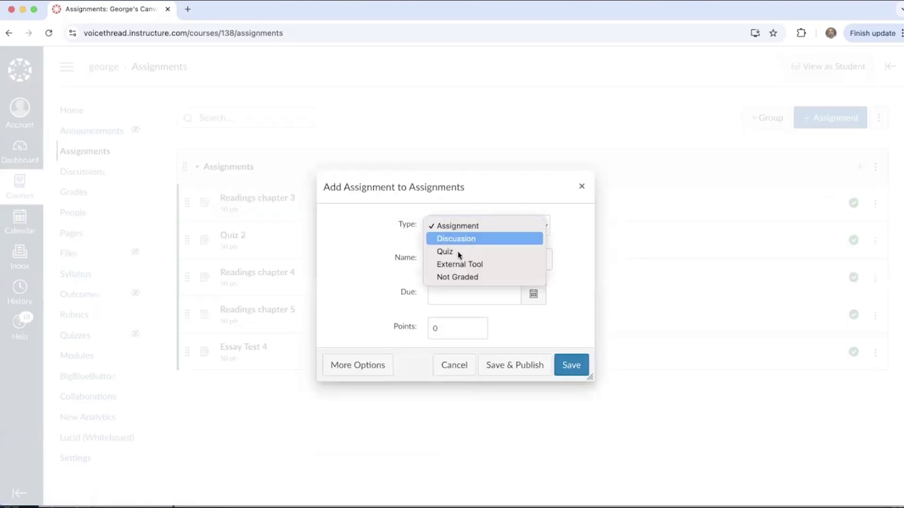
click(460, 263)
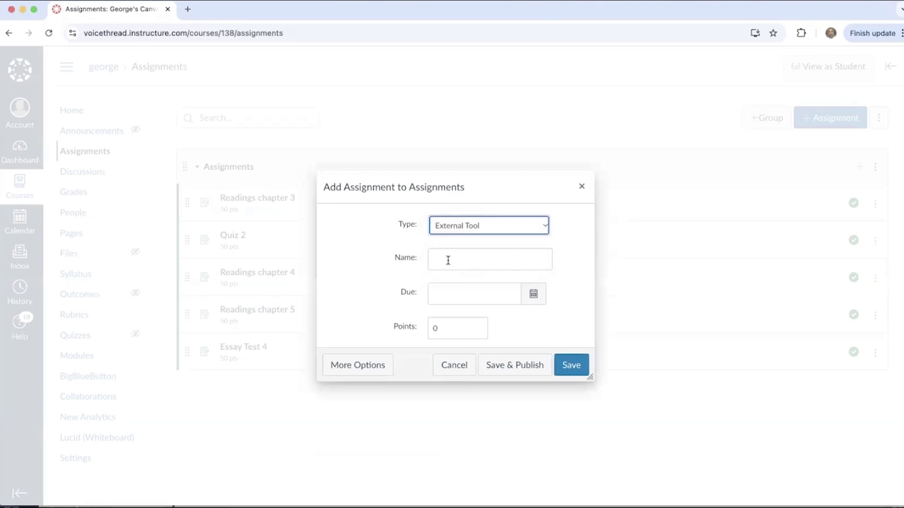
click(448, 261)
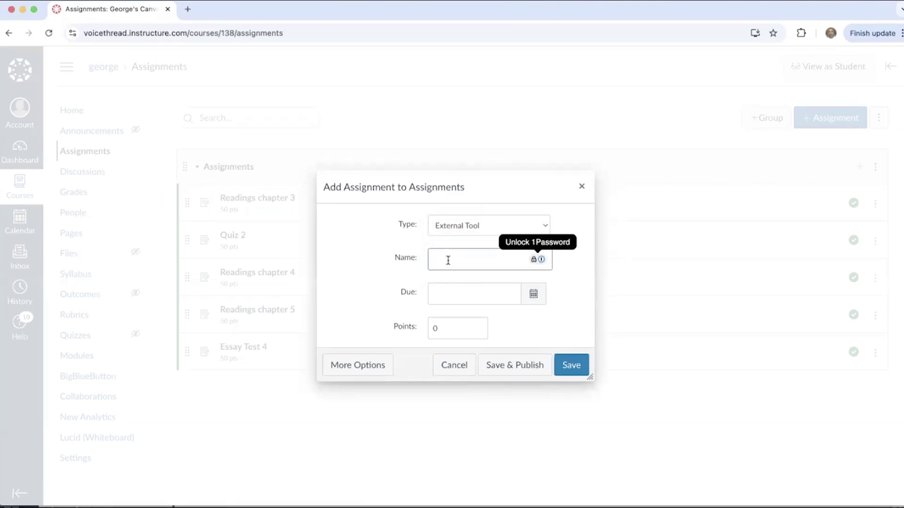
text(Movie Assignment 4- Watch)
click(438, 329)
key(BackSpace)
text(5)
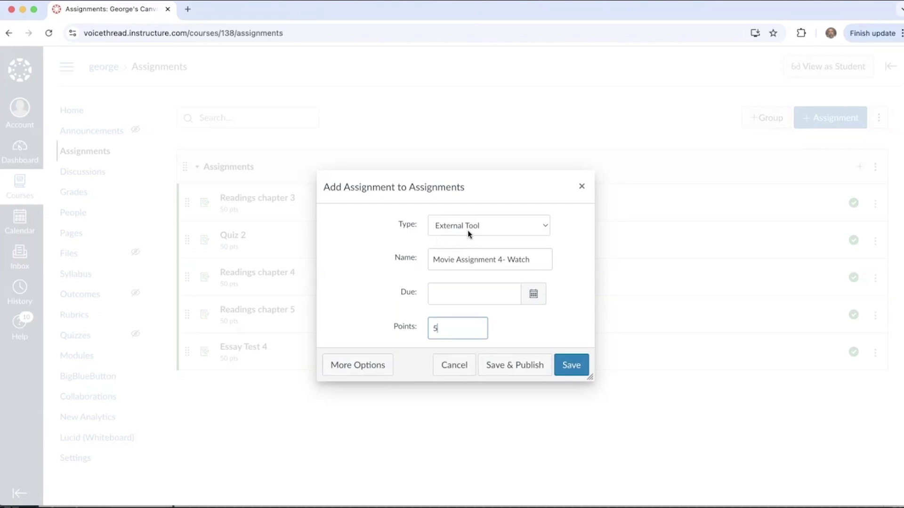
Open the assignment's full options, choose the Production VoiceThread as its external tool, and enlarge the linking dialog
click(356, 372)
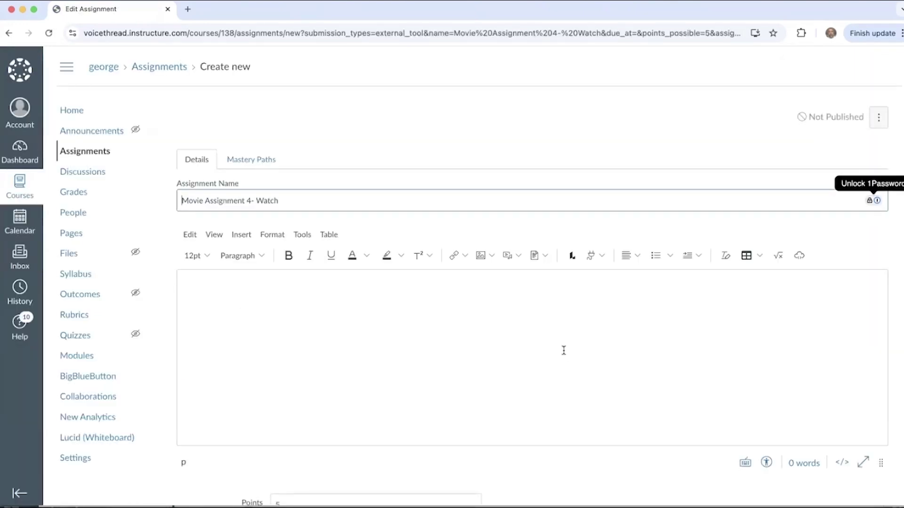
scroll(563, 351, down, 4)
scroll(565, 353, down, 3)
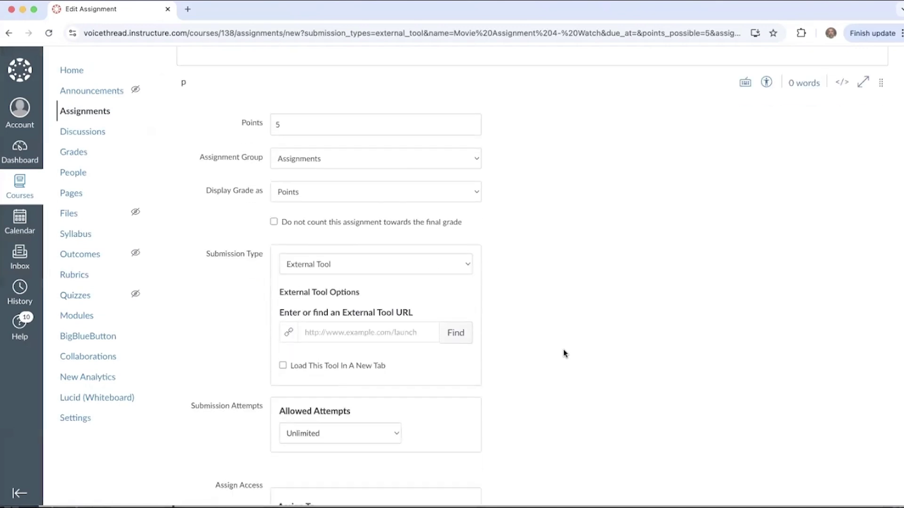
click(456, 319)
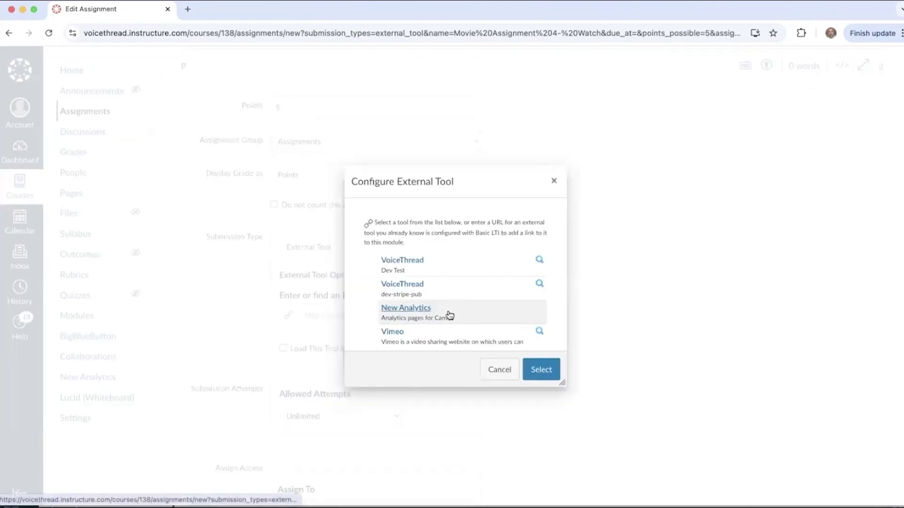
scroll(449, 315, down, 2)
click(412, 272)
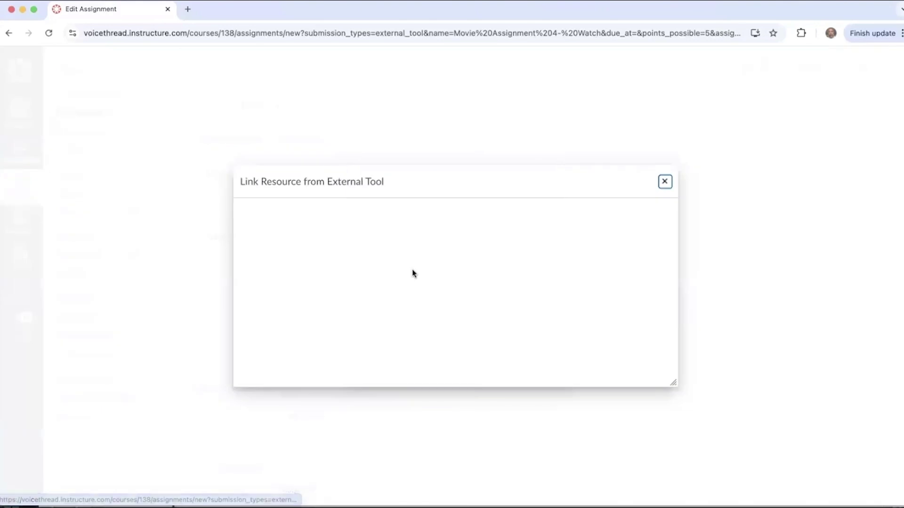
drag(268, 178, 210, 54)
drag(612, 269, 733, 466)
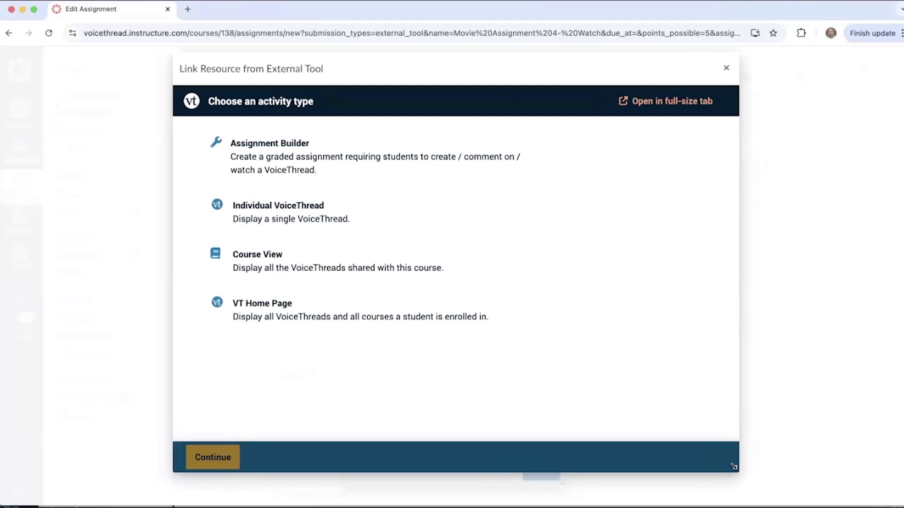
Choose a Watch assignment in the Assignment Builder and select the Lecture 1 VoiceThread, continuing through its slide overview to the preview
click(272, 160)
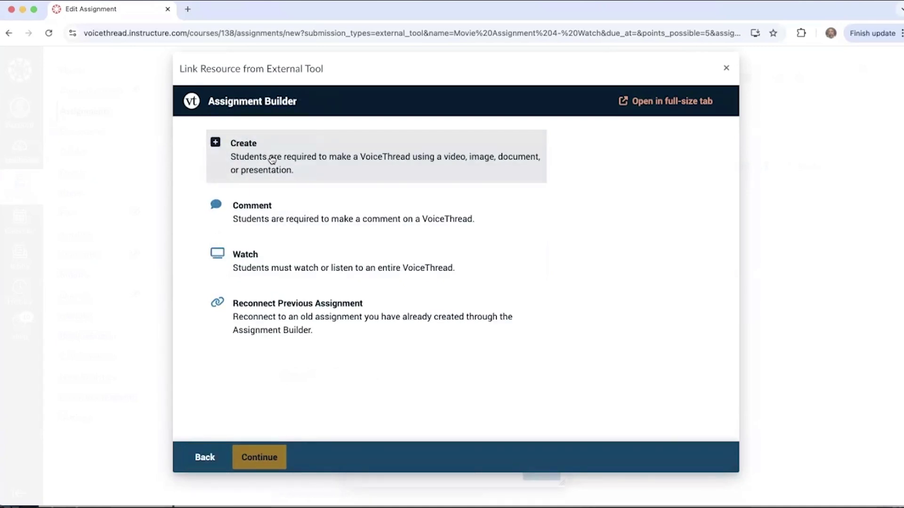
click(286, 268)
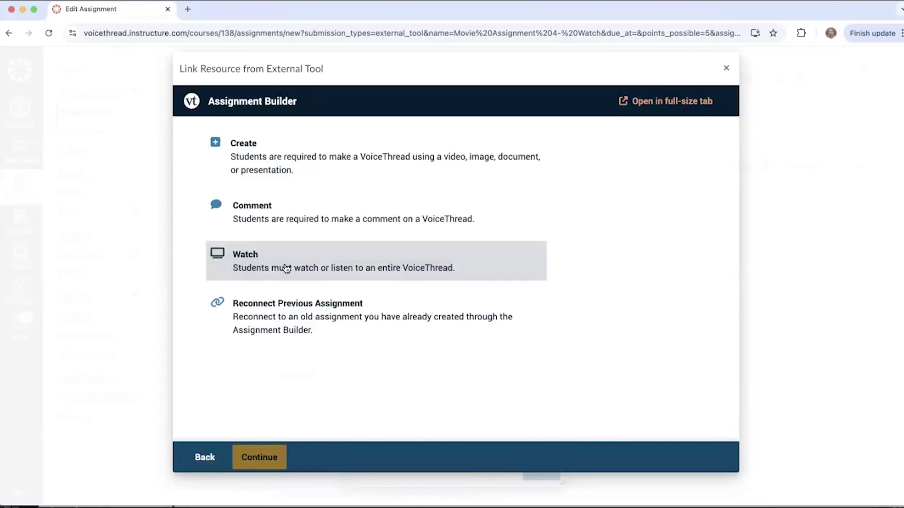
click(274, 456)
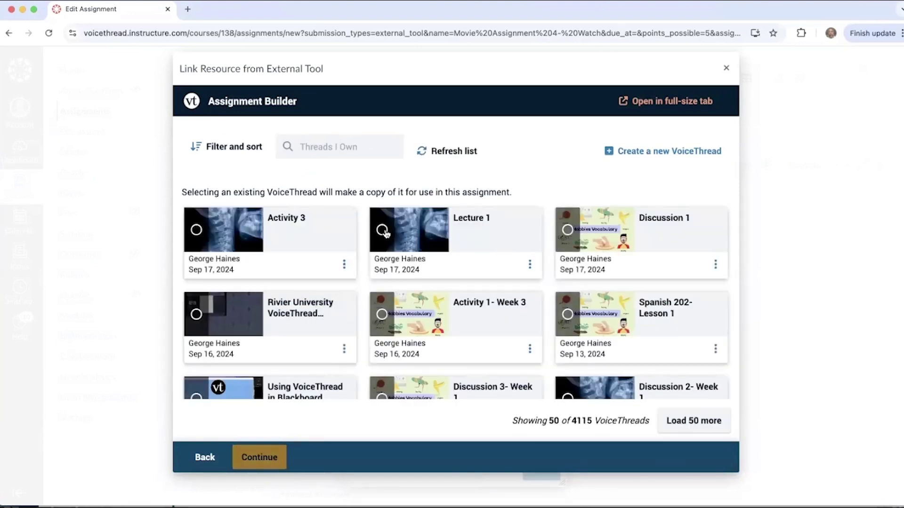
click(382, 229)
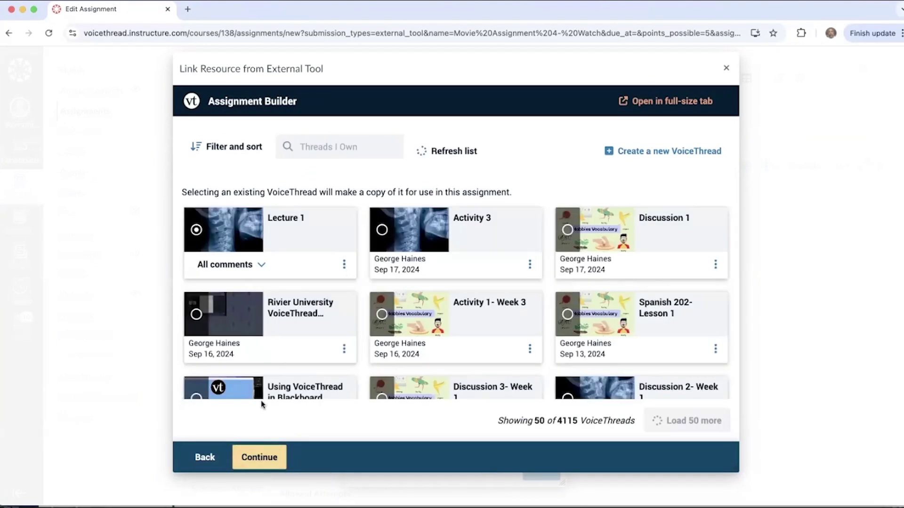
click(260, 463)
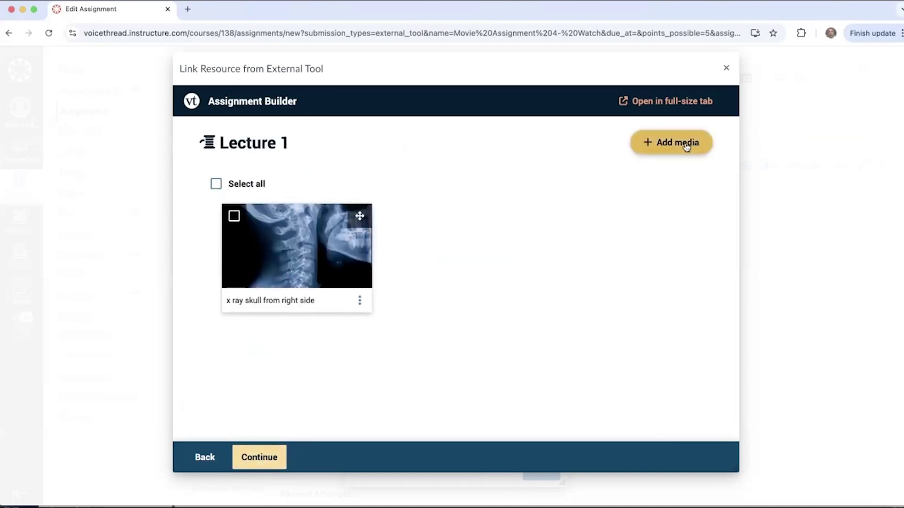
click(259, 458)
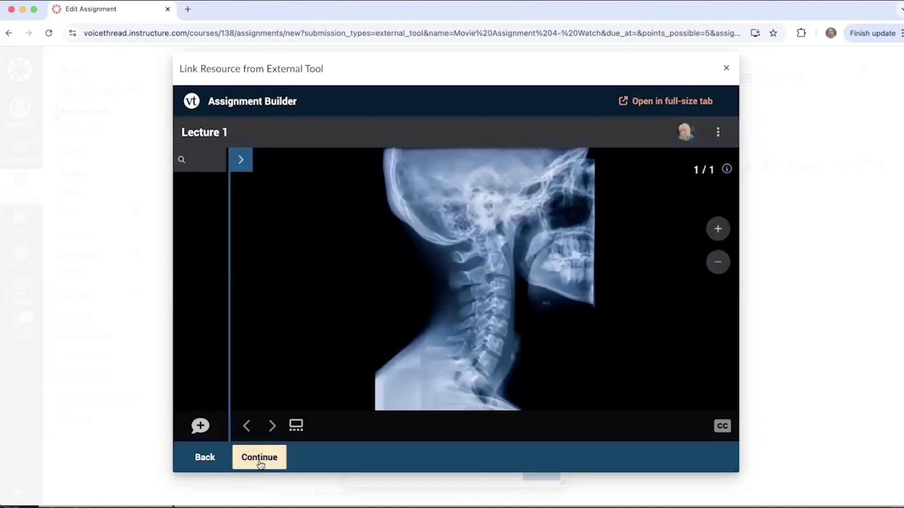
Record and save an audio comment on the x-ray slide, drawing two arrows and a box around the neck vertebrae
click(200, 427)
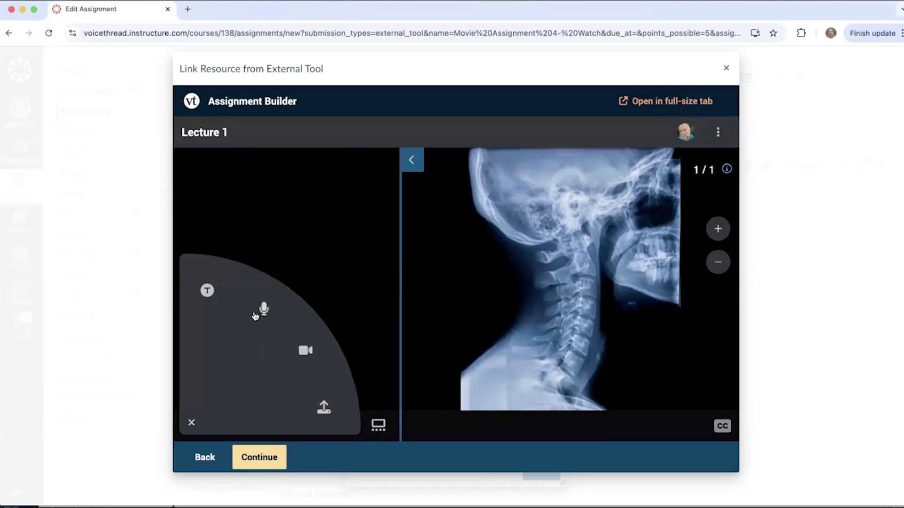
click(264, 310)
mouse_move(307, 285)
mouse_down()
mouse_move(426, 284)
mouse_move(403, 296)
mouse_up()
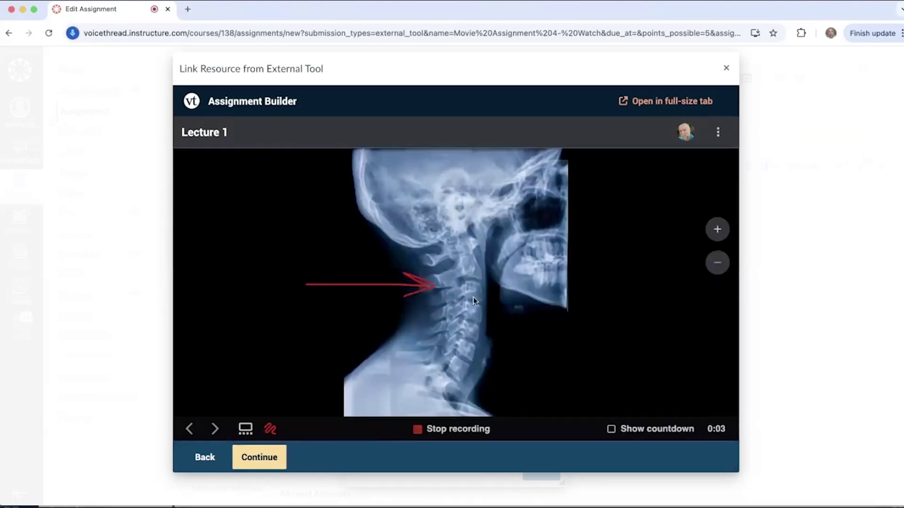
drag(511, 299, 478, 284)
mouse_move(421, 311)
mouse_down()
mouse_move(471, 367)
mouse_move(468, 306)
mouse_move(429, 314)
mouse_up()
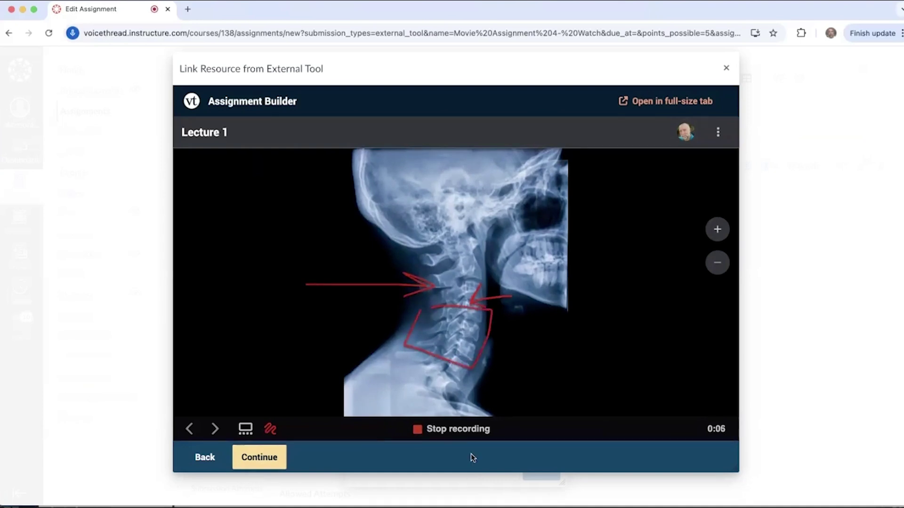
click(455, 430)
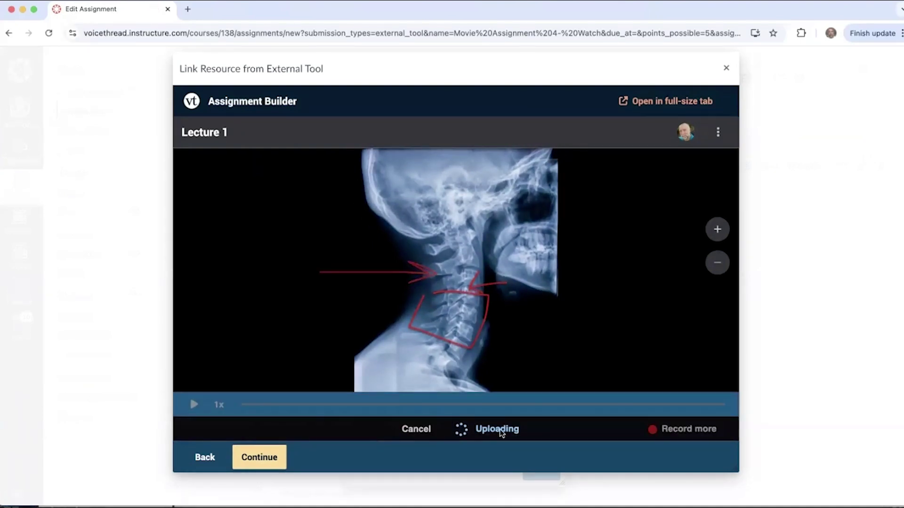
click(498, 431)
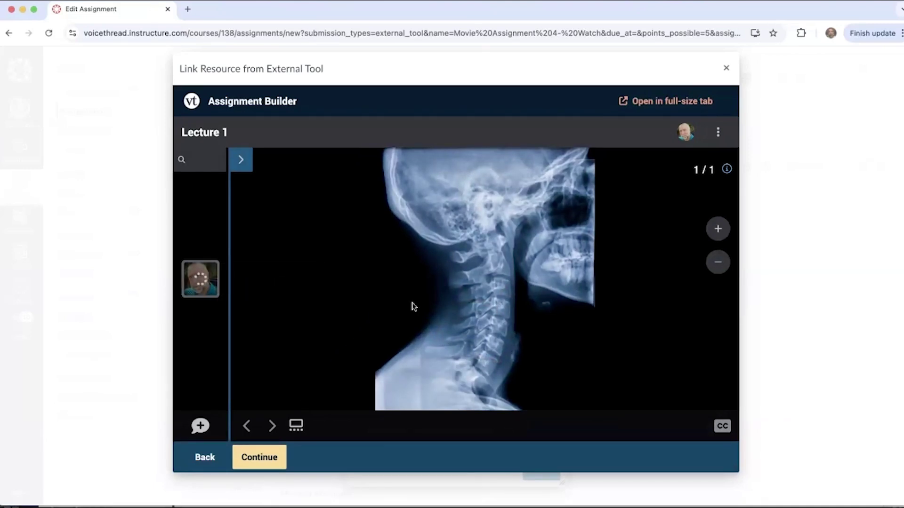
Set the VoiceThread to start playing when opened and accept the remaining playback and permission settings
click(259, 458)
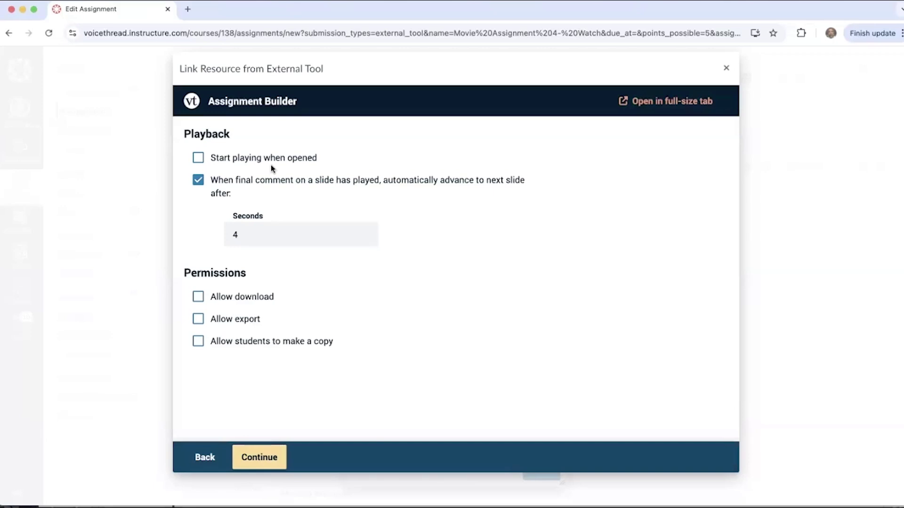
click(200, 162)
click(260, 456)
Name the VoiceThread assignment "Assignment 4" and leave its instructions empty
click(223, 153)
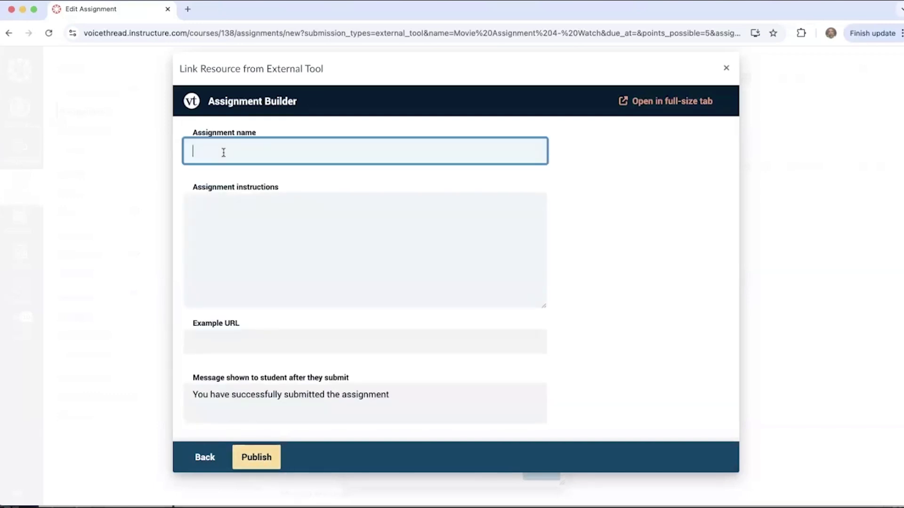
text(Assignment 4)
click(217, 207)
Set the assignment's start date to 09/17/2024, due date to 09/24/2024 and close date to 09/27/2024
scroll(216, 207, down, 6)
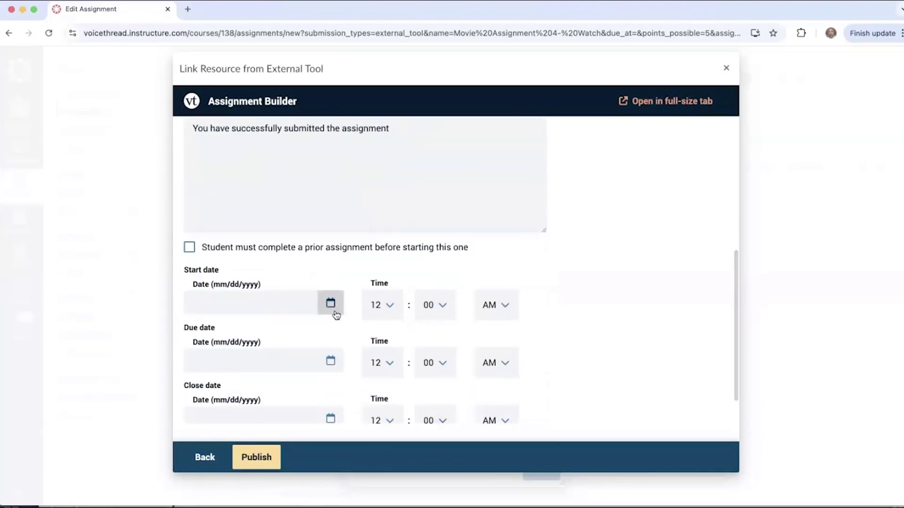
click(330, 303)
click(245, 215)
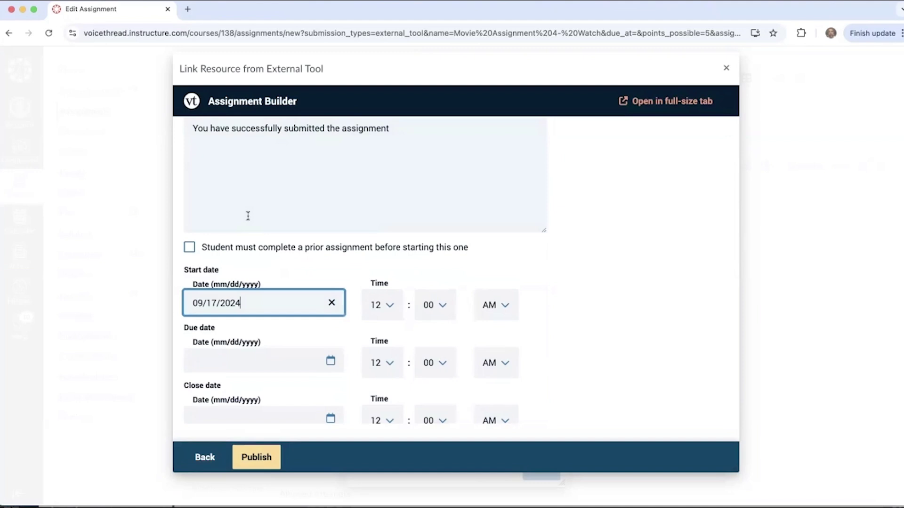
click(330, 361)
click(246, 293)
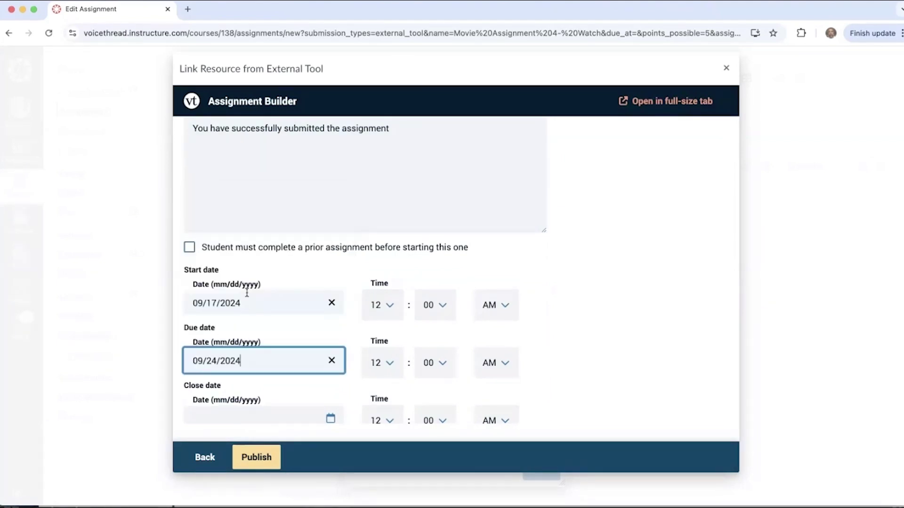
scroll(555, 267, down, 2)
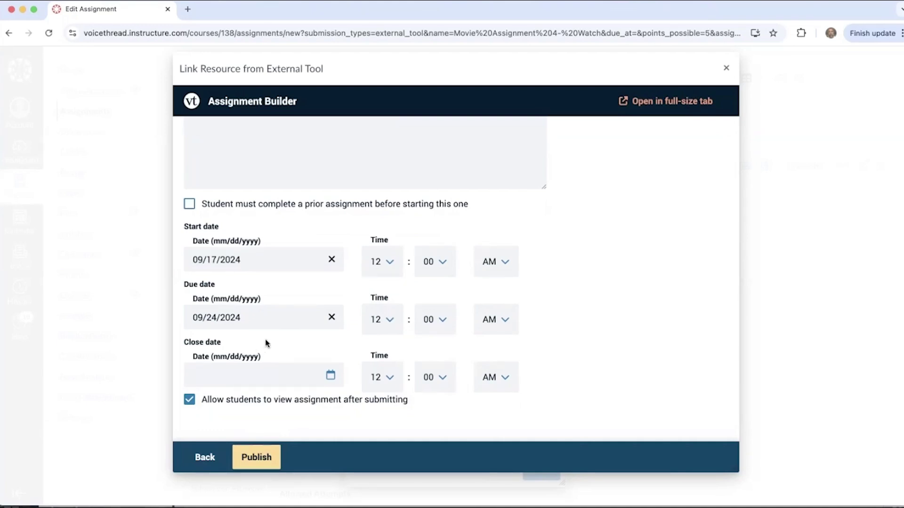
click(222, 377)
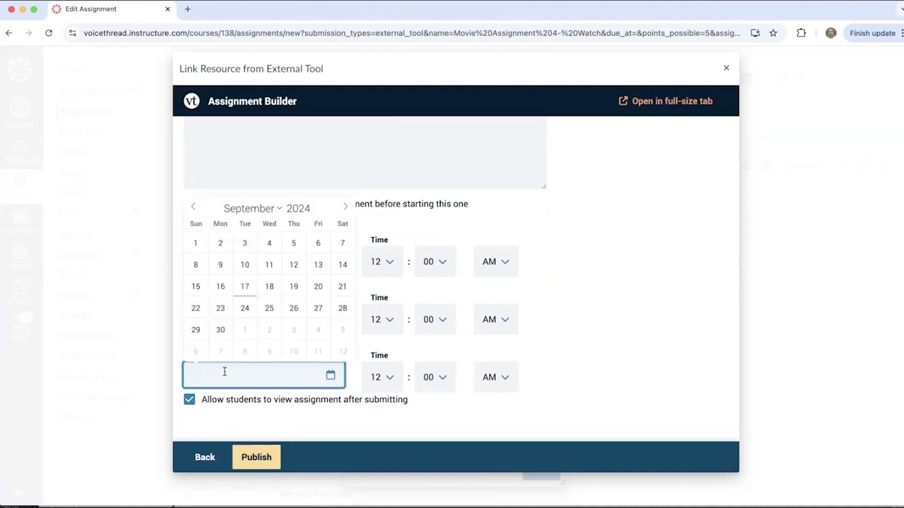
click(318, 308)
click(533, 303)
scroll(533, 304, down, 3)
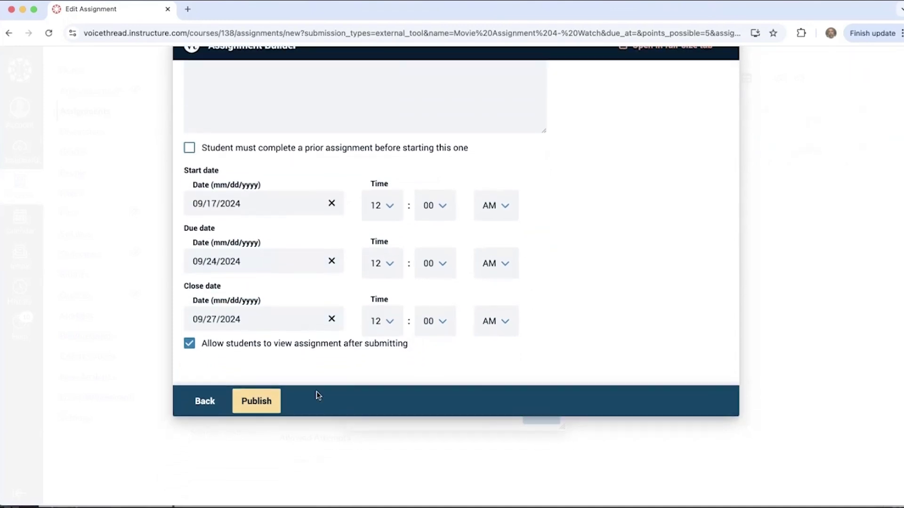
Publish the VoiceThread activity, confirm it as the external tool, and save and publish the Canvas assignment
click(257, 402)
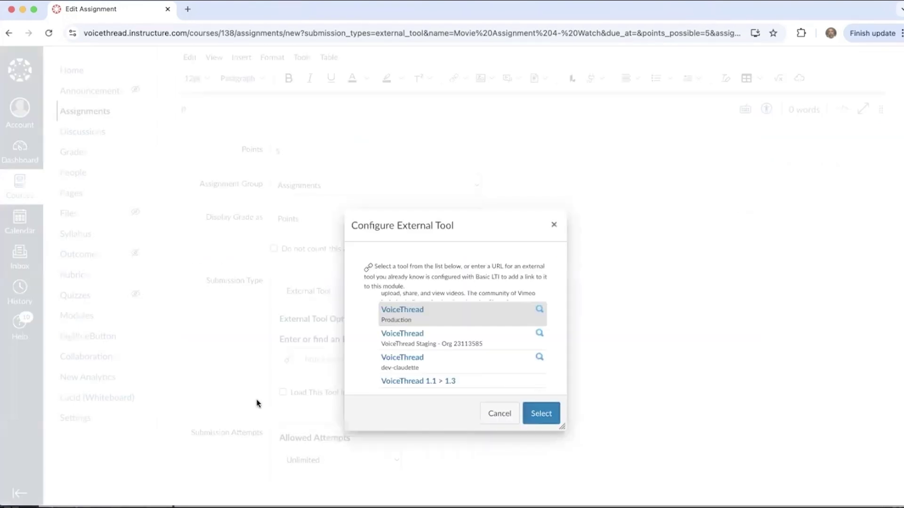
click(541, 414)
scroll(627, 394, down, 7)
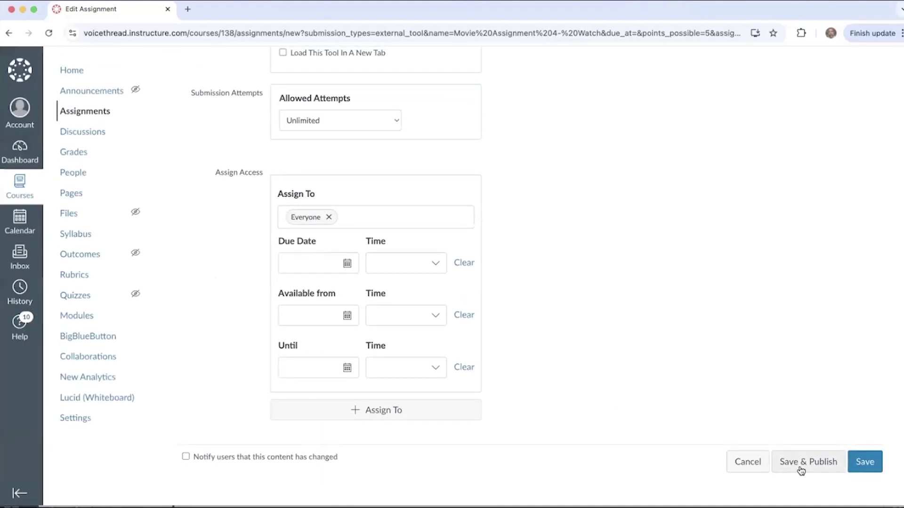
click(801, 470)
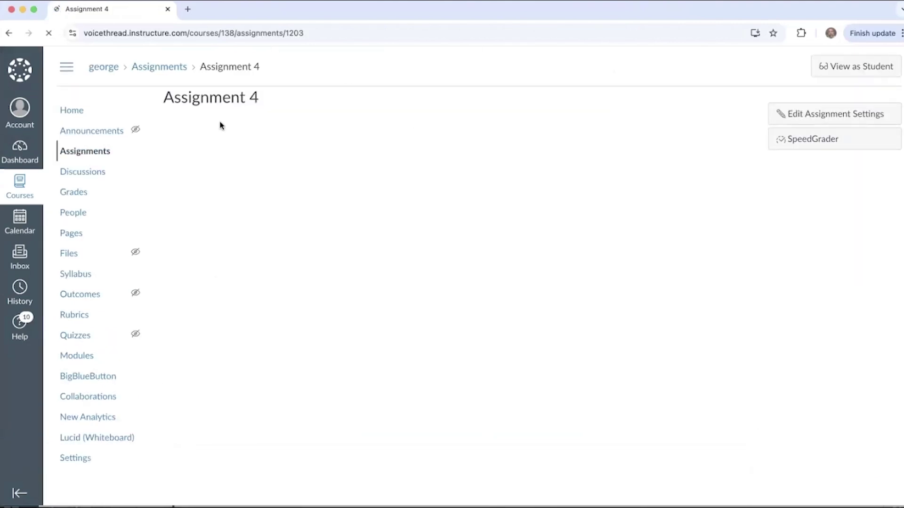
Start a new External Tool assignment in the course's Assignments group, named "Quiz 5" and worth 50 points
click(74, 152)
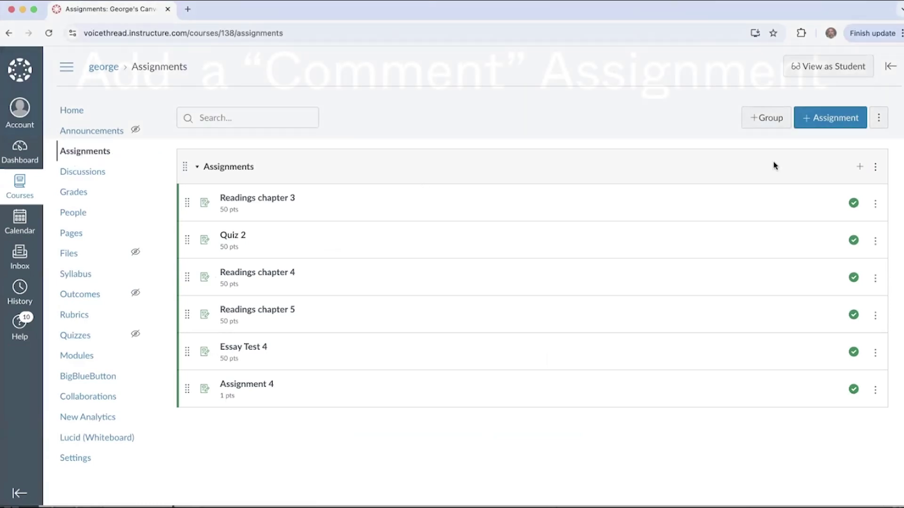
click(859, 167)
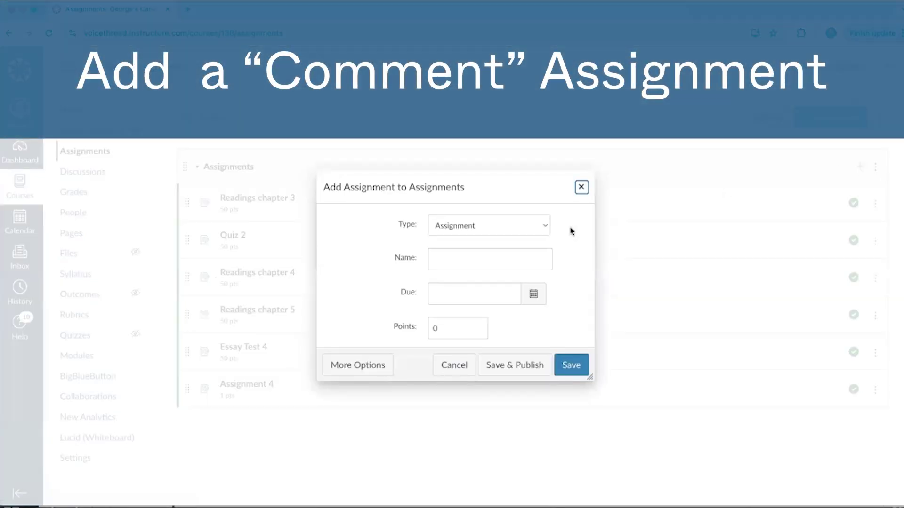
click(500, 226)
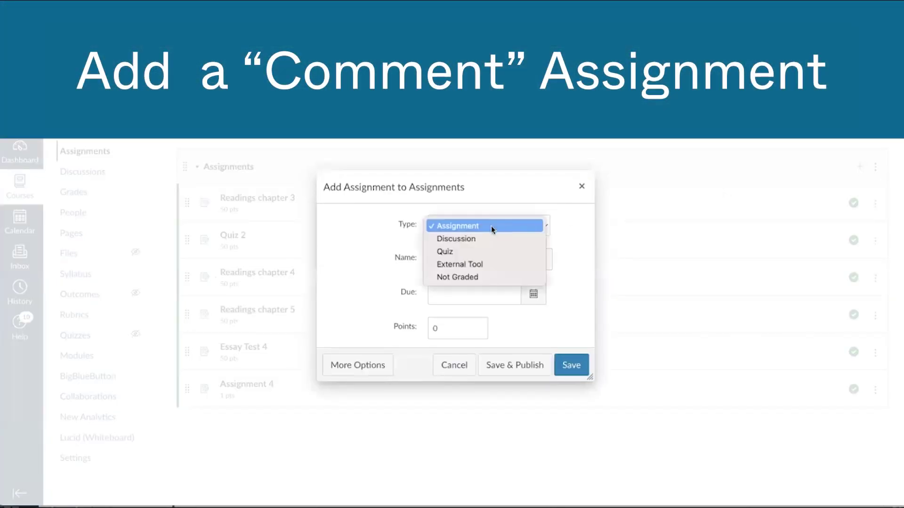
click(468, 265)
click(454, 260)
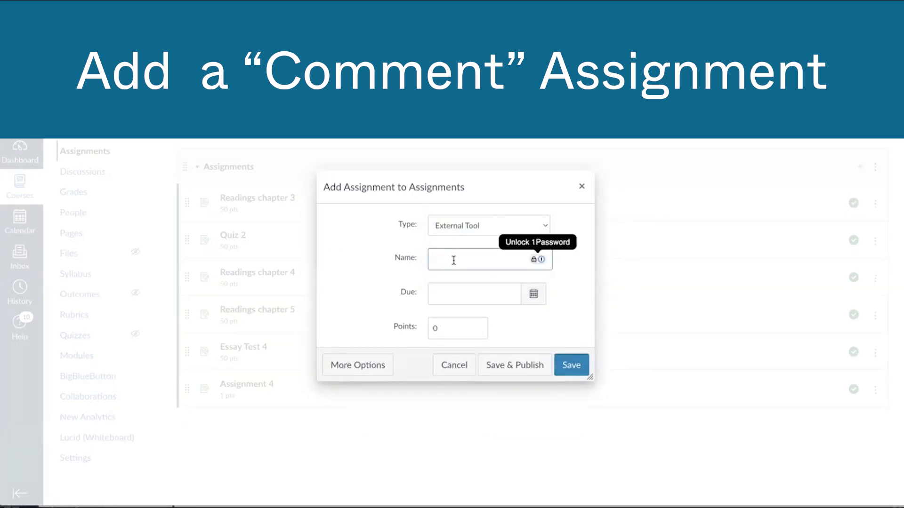
text(Quiz 5)
click(446, 327)
key(BackSpace)
text(50)
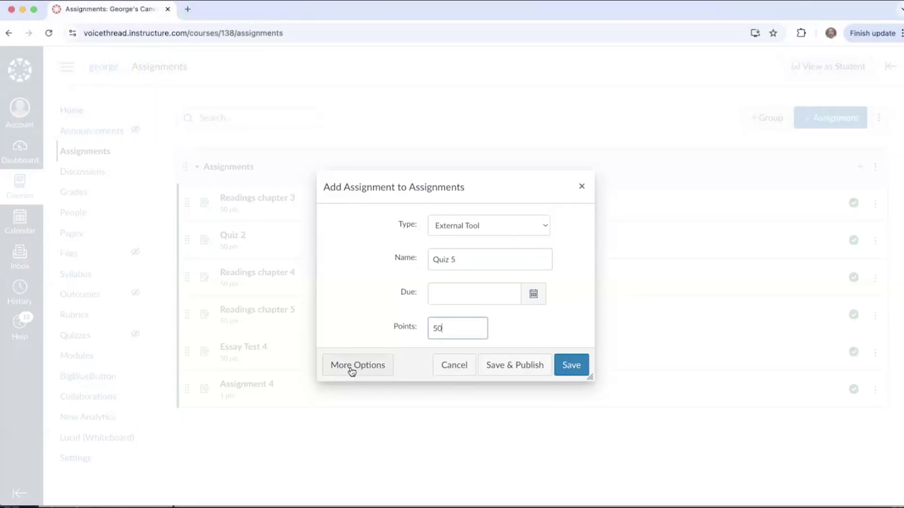
Open the full settings of the new assignment, choose the production VoiceThread as its external tool and enlarge the linking window
click(351, 371)
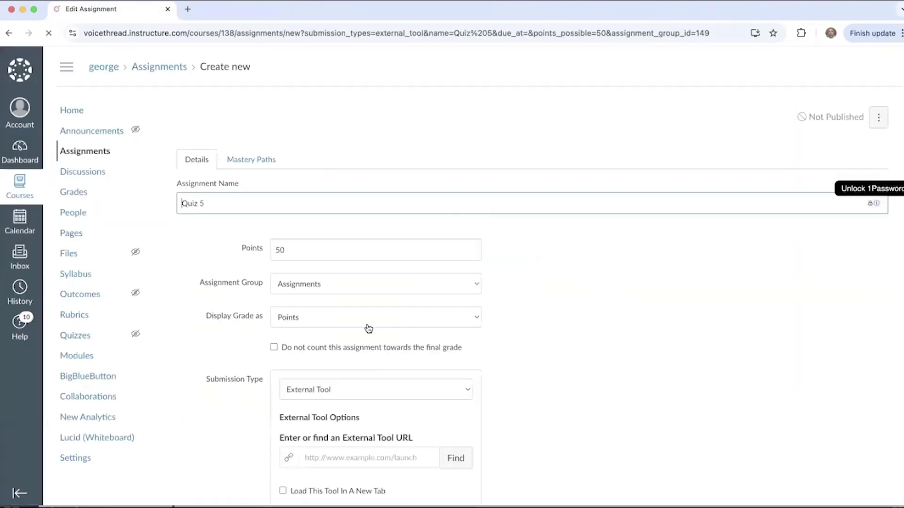
scroll(370, 324, down, 2)
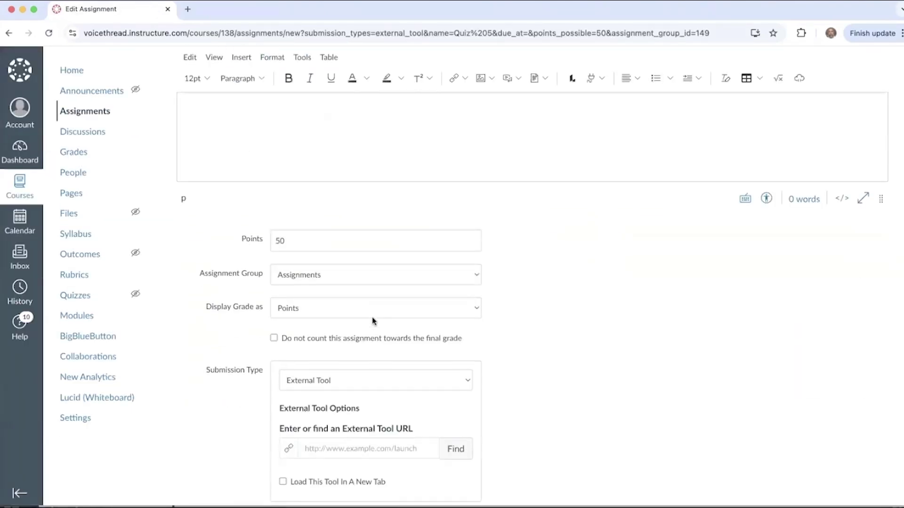
scroll(372, 321, down, 5)
click(456, 235)
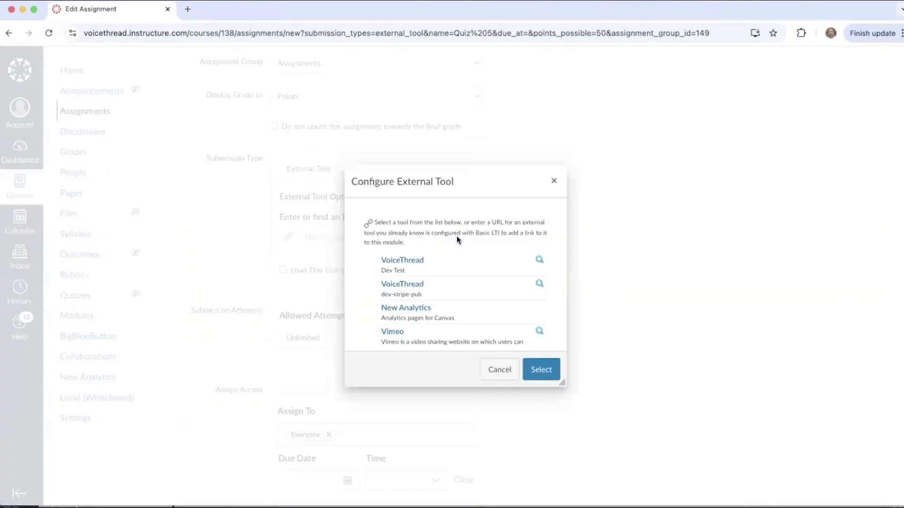
scroll(434, 284, down, 3)
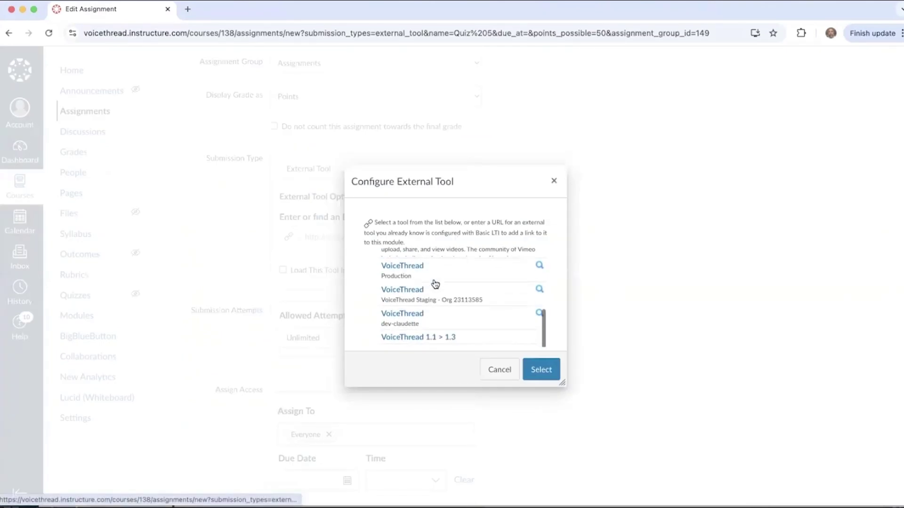
click(406, 270)
drag(265, 176, 224, 72)
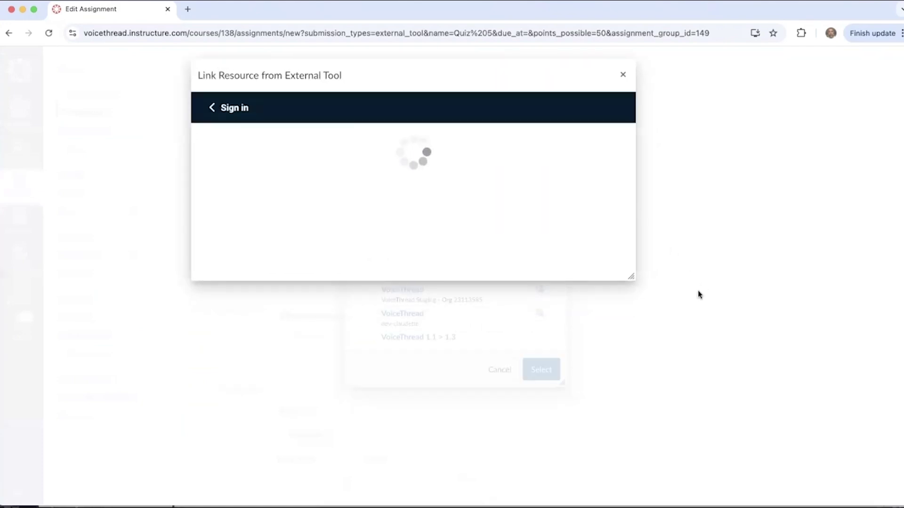
drag(631, 276, 767, 477)
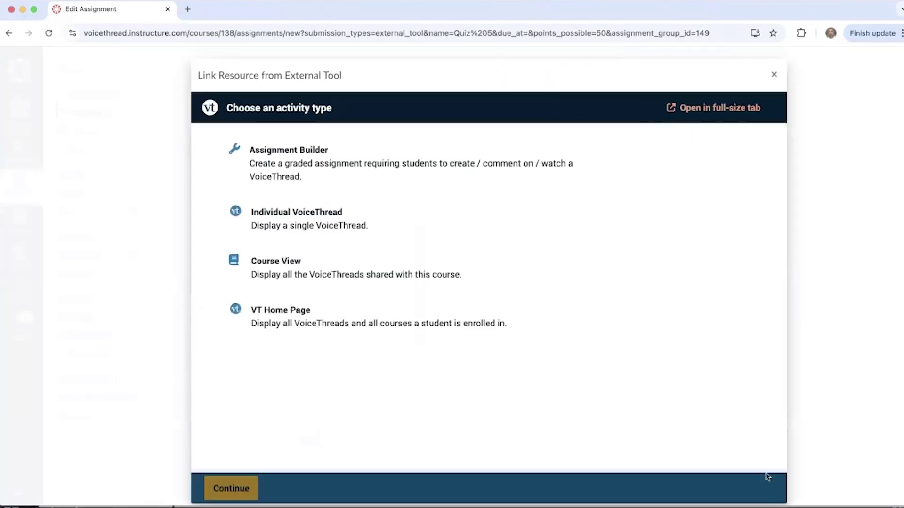
Build a Comment assignment with the Assignment Builder, using the existing "Discussion 1" VoiceThread
click(313, 164)
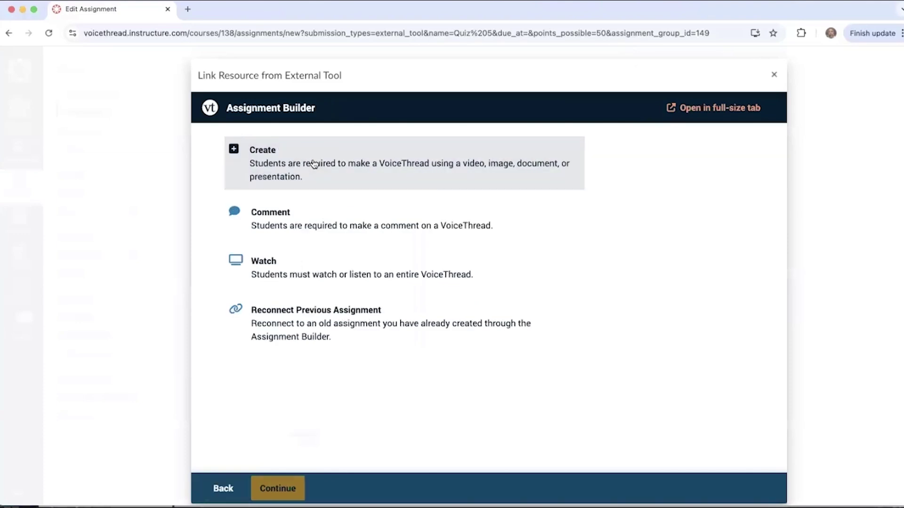
click(294, 229)
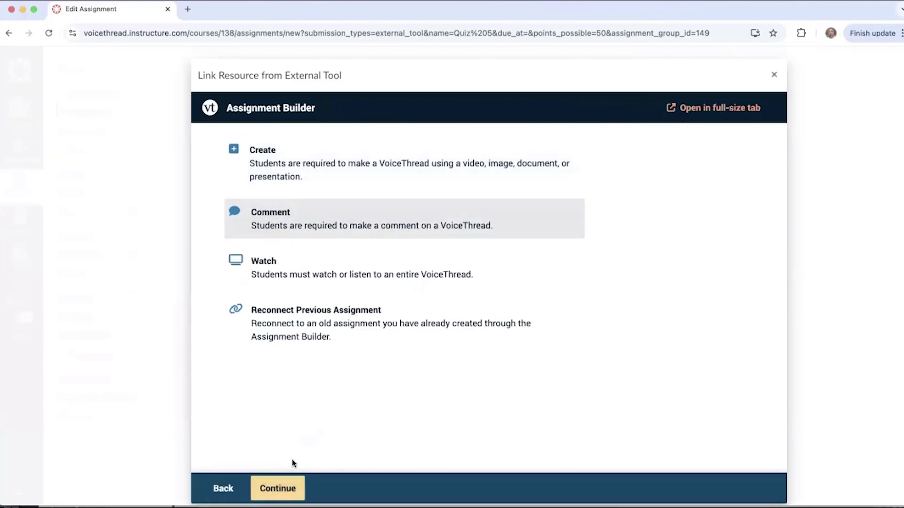
click(287, 491)
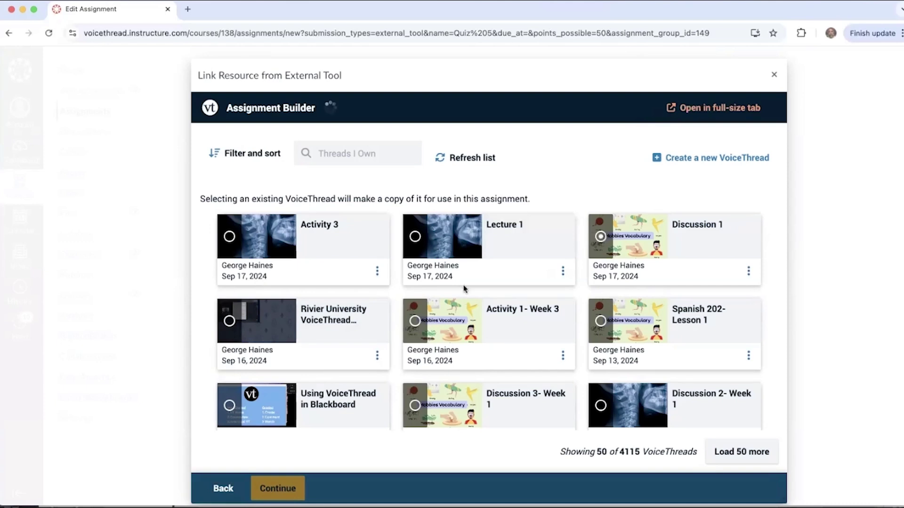
click(600, 236)
click(277, 489)
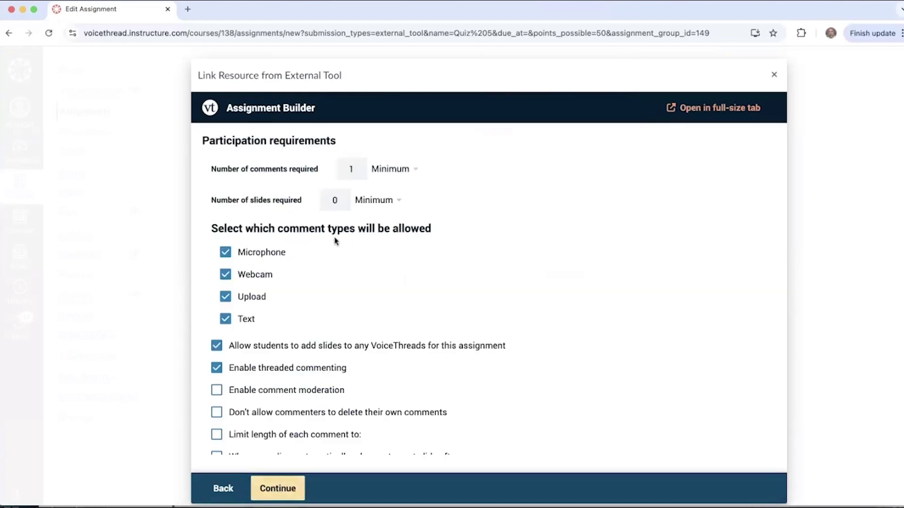
Review the participation requirements and set the number of comments required to a minimum of 5
scroll(327, 240, down, 2)
scroll(327, 240, down, 3)
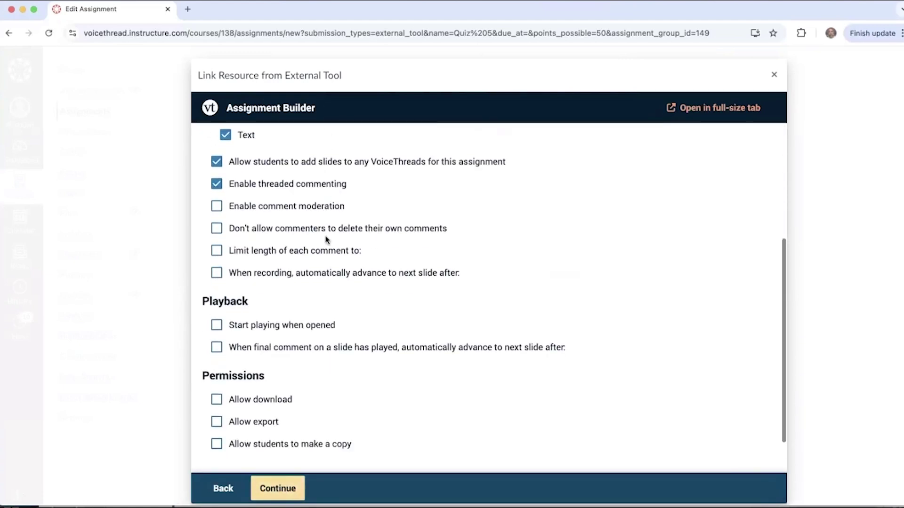
scroll(327, 240, up, 4)
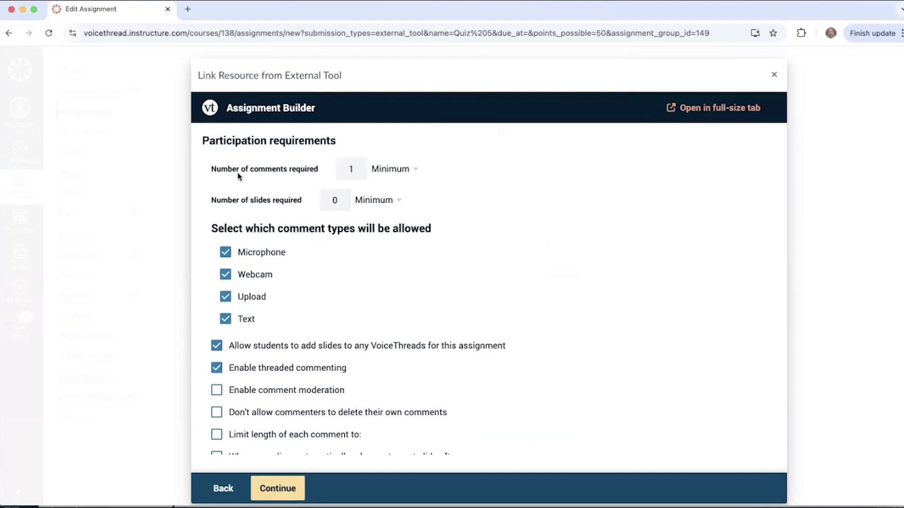
click(354, 169)
key(BackSpace)
text(5)
click(391, 171)
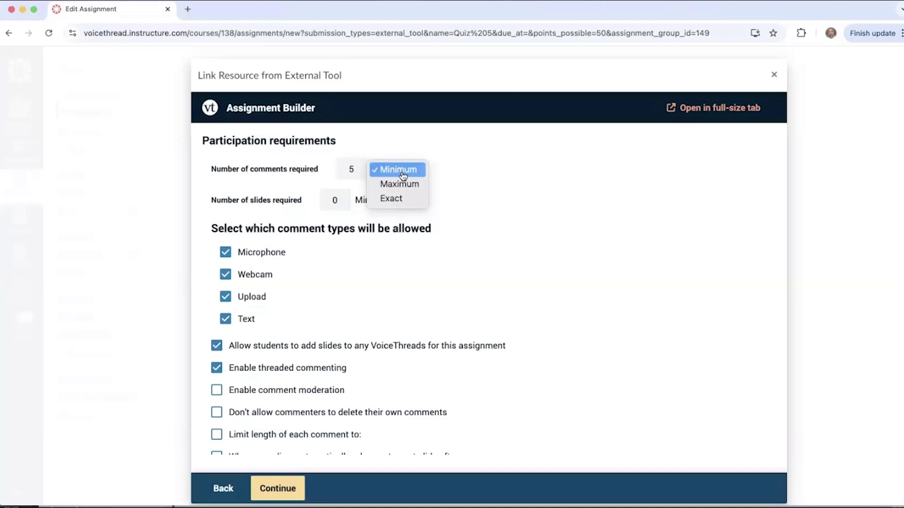
click(403, 176)
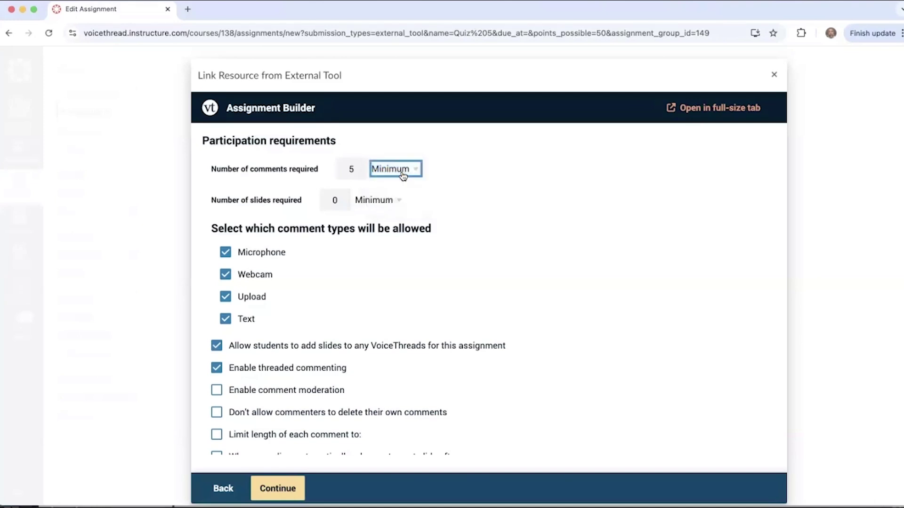
click(473, 184)
Disallow students from adding slides, toggle the threaded commenting and comment moderation options, and continue to the assignment details
click(217, 346)
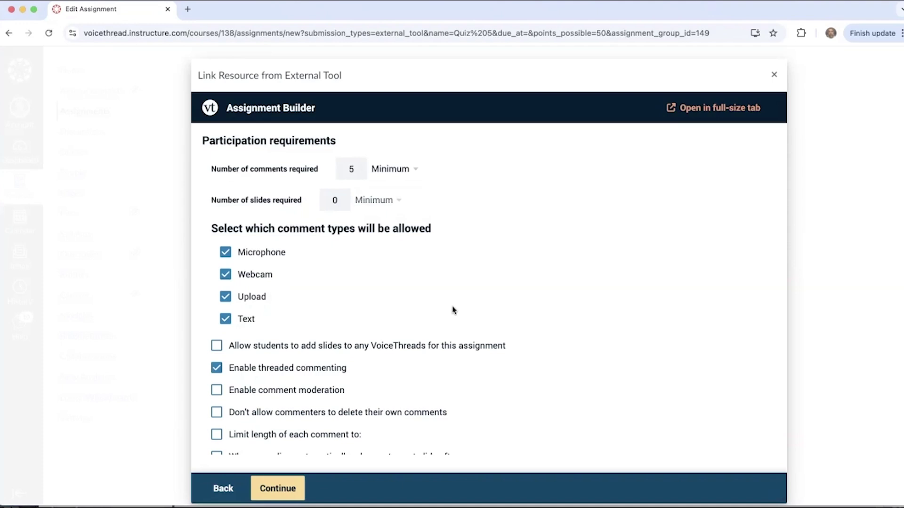
click(217, 348)
click(217, 346)
click(217, 394)
click(217, 368)
click(217, 394)
click(217, 371)
click(216, 368)
click(217, 391)
click(290, 495)
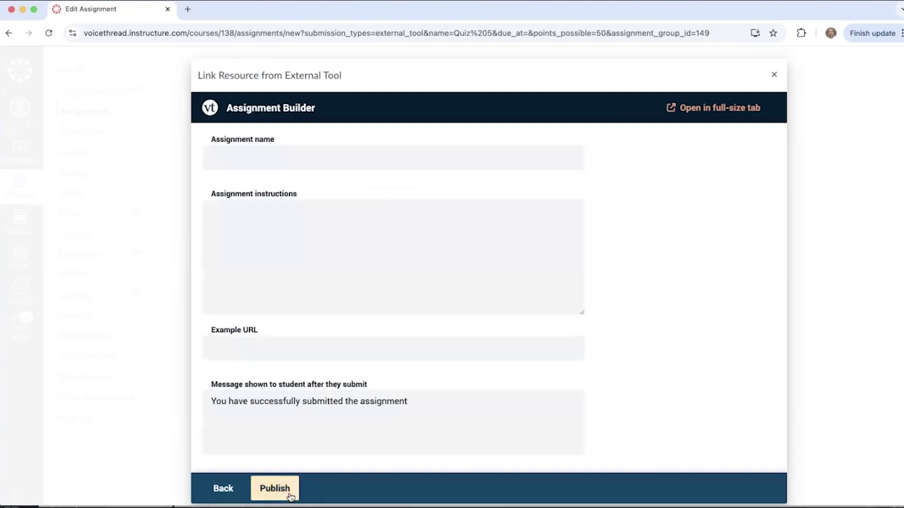
Name the VoiceThread assignment "Quiz 5" and leave its instructions empty
click(264, 155)
text(Quiz 5)
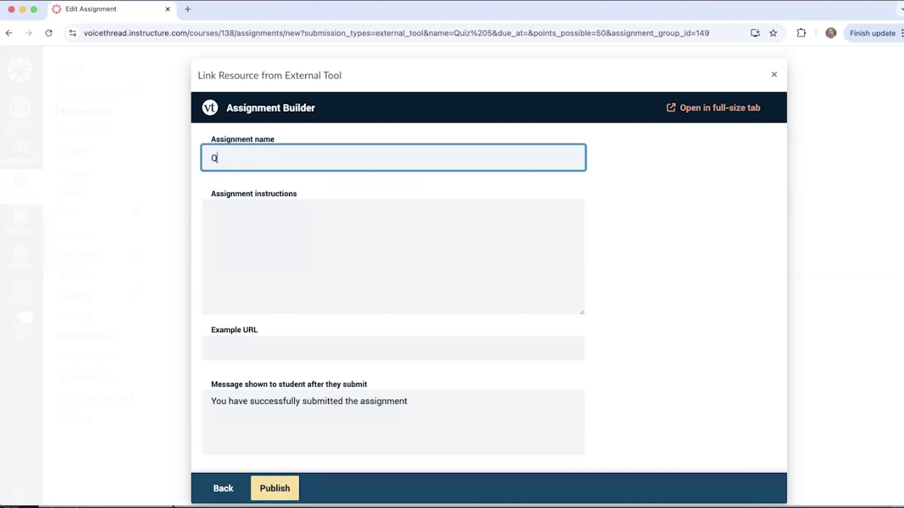
click(264, 214)
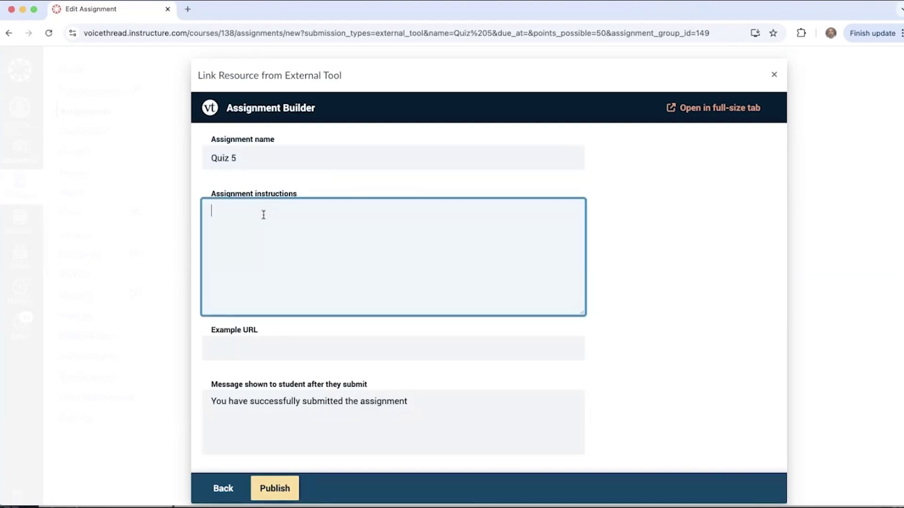
Assess the VoiceThread assignment by points, with 50 points possible, and leave its dates empty
scroll(262, 214, down, 8)
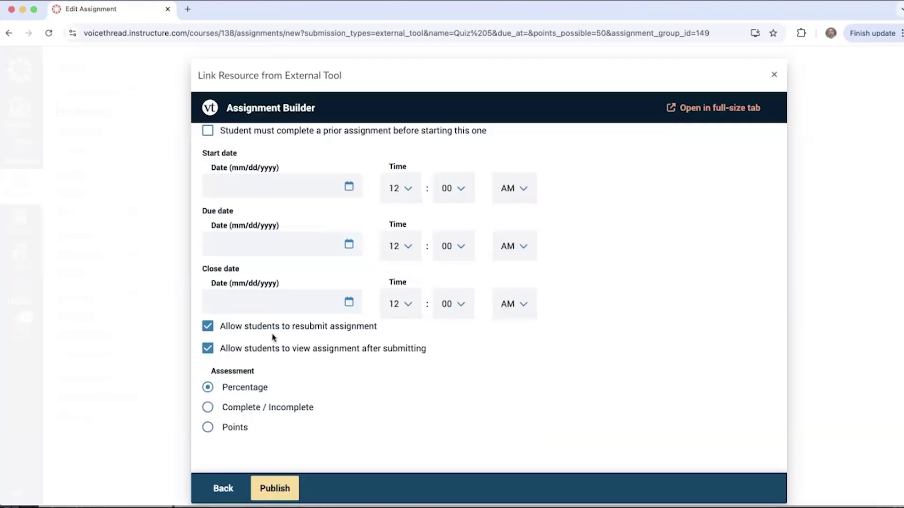
click(208, 427)
scroll(272, 412, down, 2)
click(264, 418)
text(50)
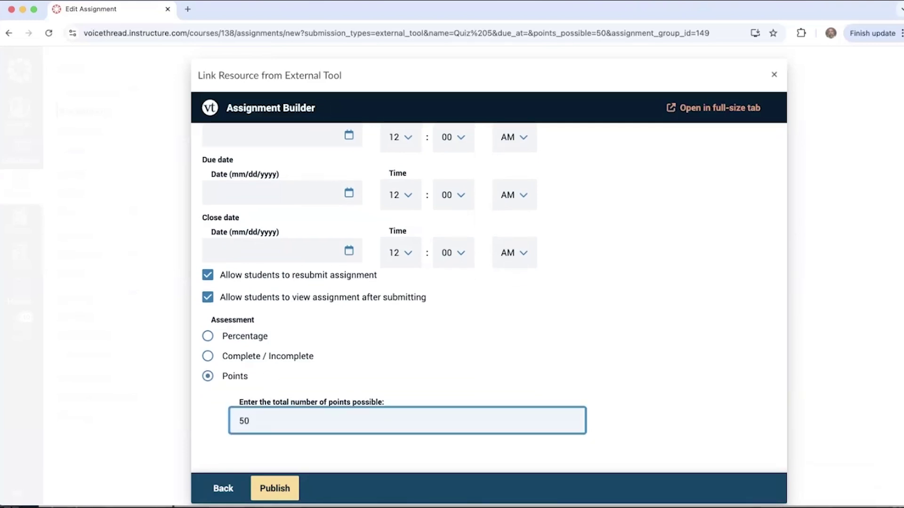
Publish the VoiceThread Comment activity, confirm it as the external tool, and save and publish the Canvas assignment
click(275, 489)
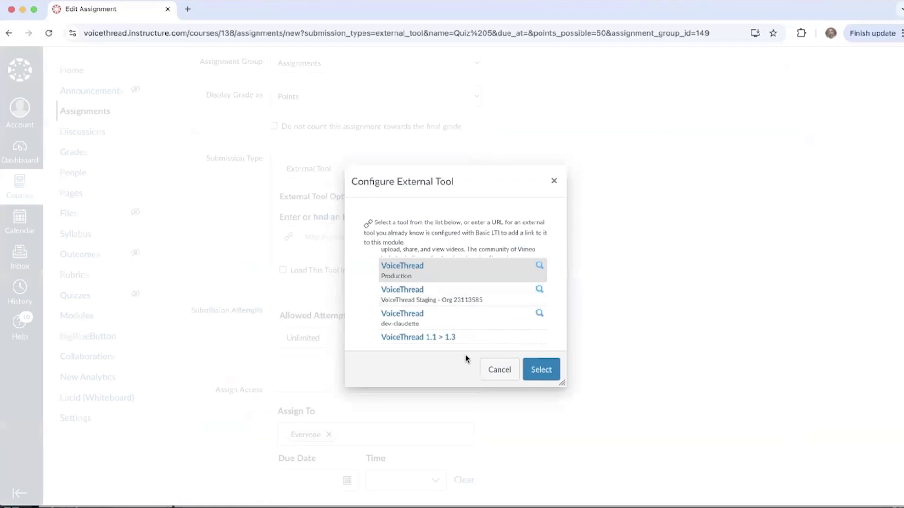
click(546, 371)
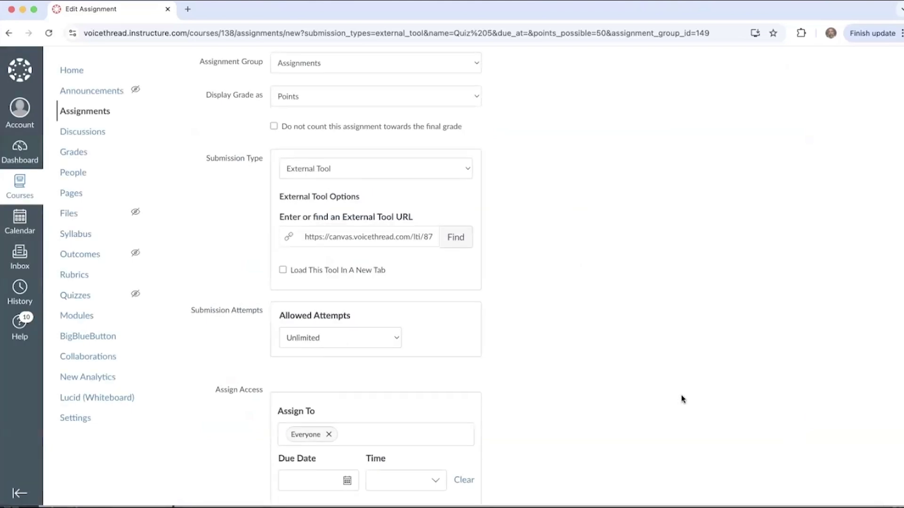
scroll(682, 397, down, 5)
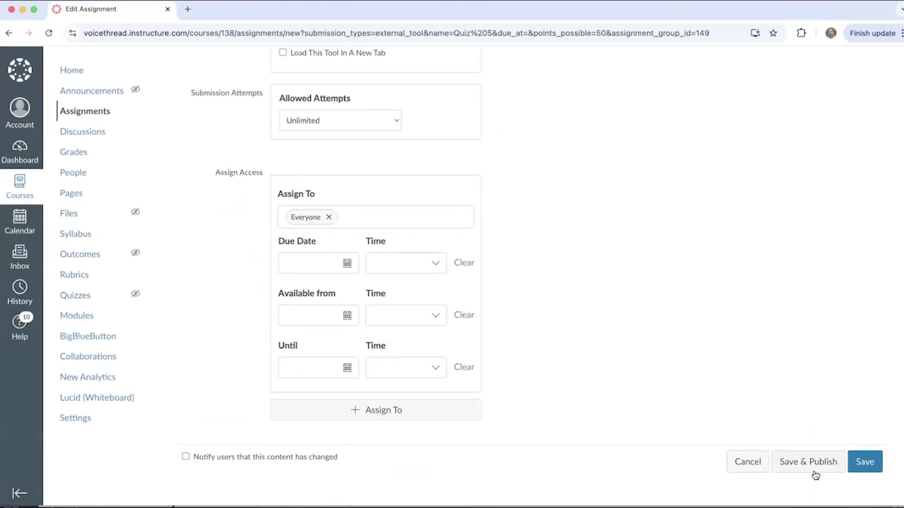
click(796, 463)
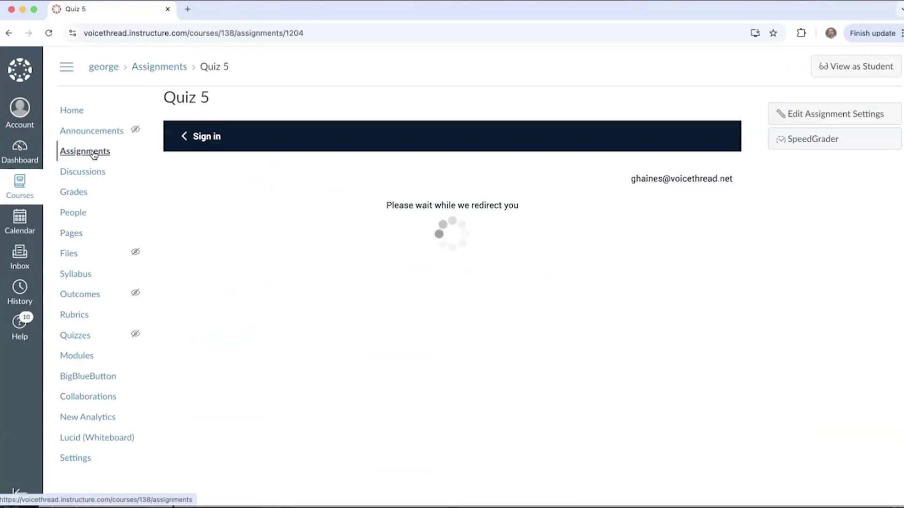
Start another External Tool assignment in the Assignments group, named "Student Presentations Week 8" and worth 100 points
click(94, 156)
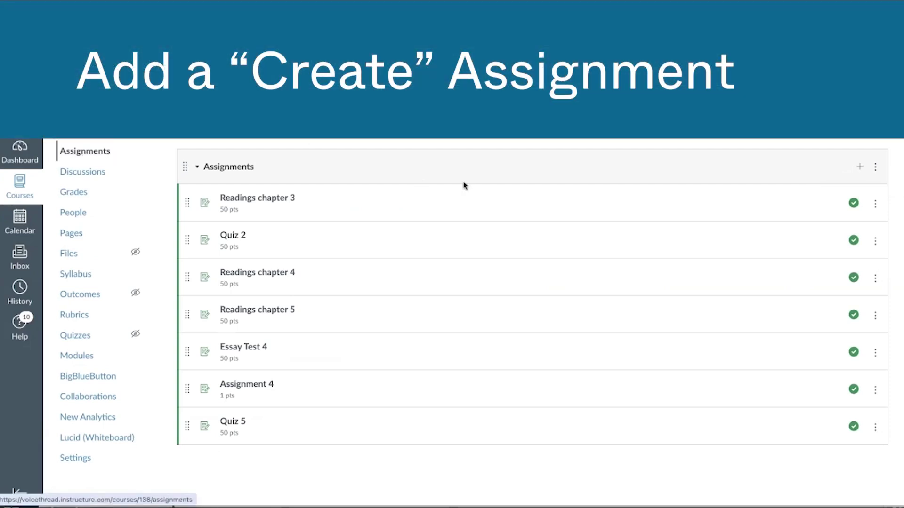
click(861, 168)
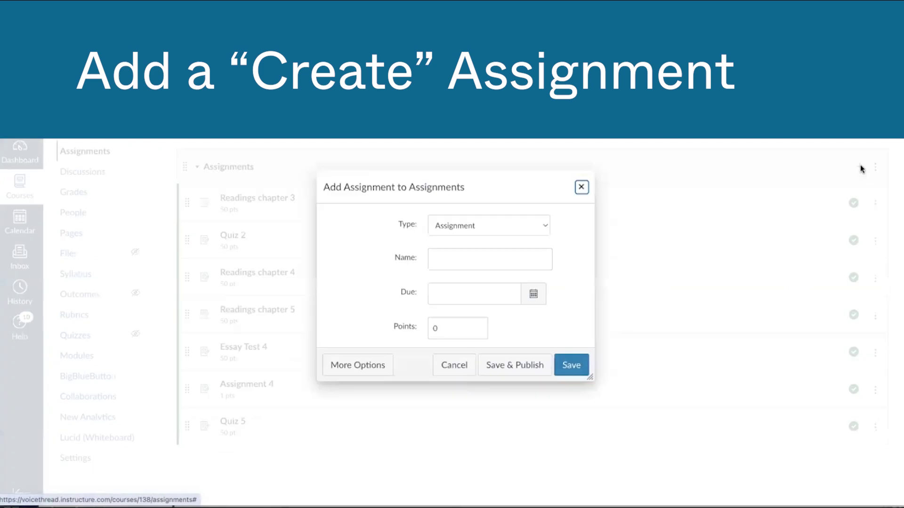
click(494, 228)
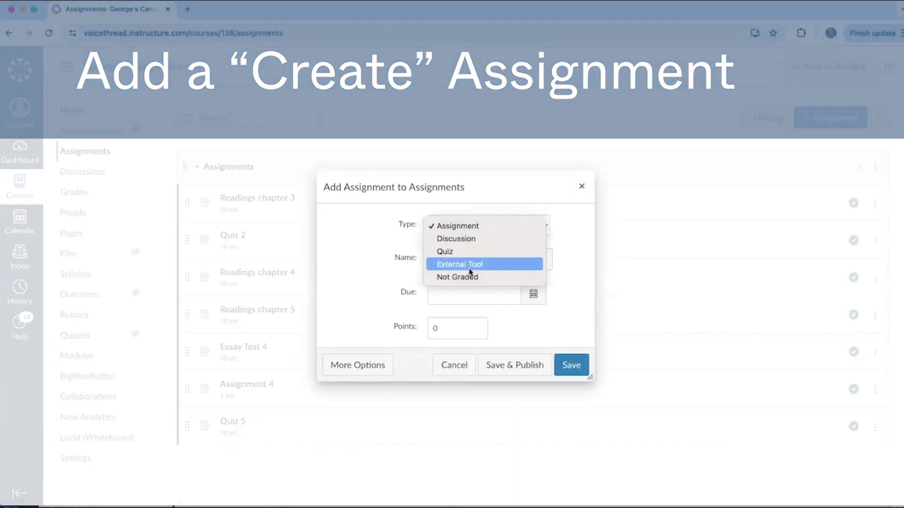
click(460, 264)
click(444, 260)
text(S)
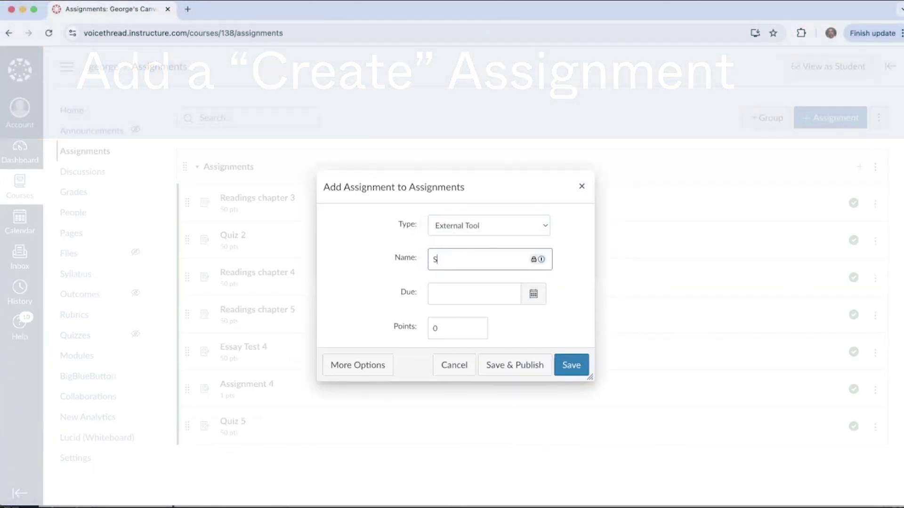
text(tudent P)
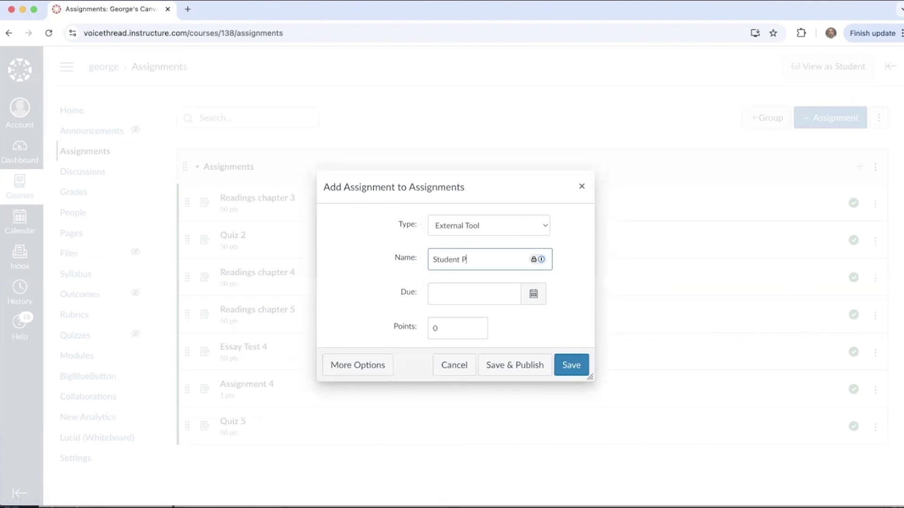
text(resentations Week 8)
click(430, 328)
key(BackSpace)
text(100)
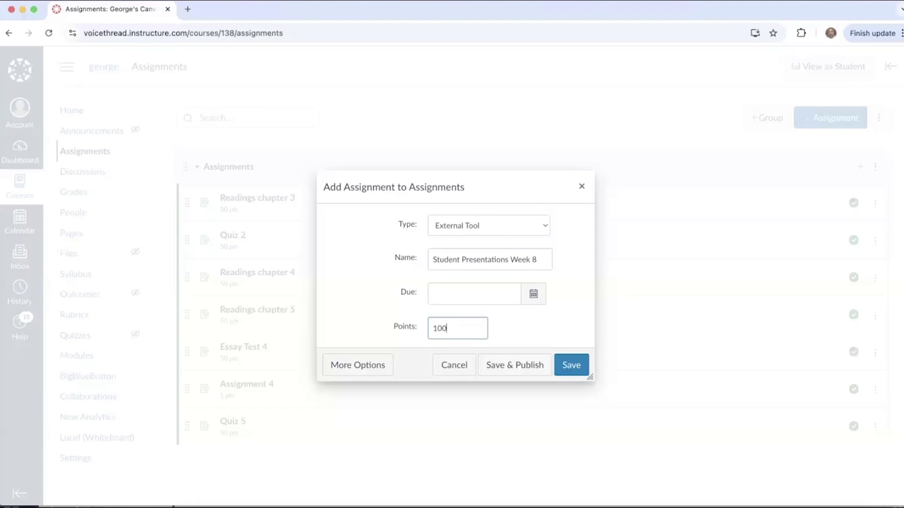
Open the assignment's full options, pick the Production VoiceThread as its external tool, and enlarge the resource-linking dialog
click(370, 372)
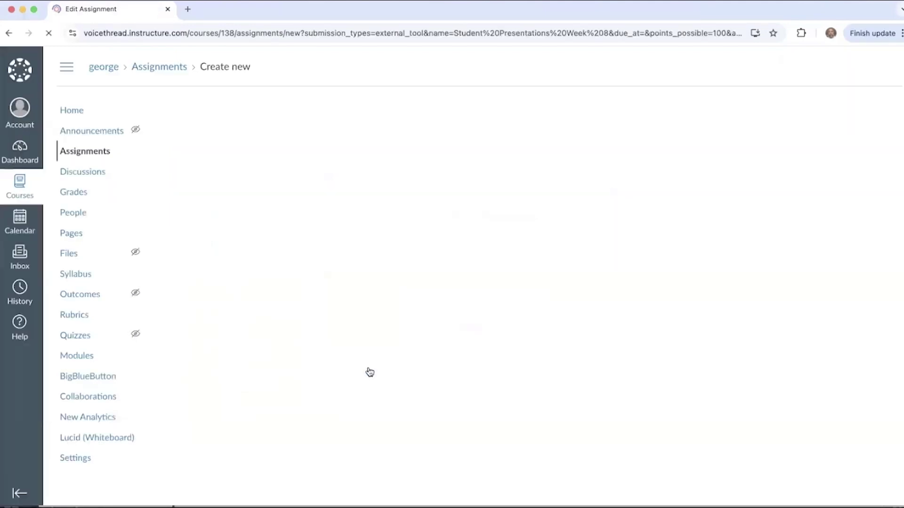
scroll(575, 356, down, 2)
click(455, 348)
scroll(435, 317, down, 5)
click(405, 269)
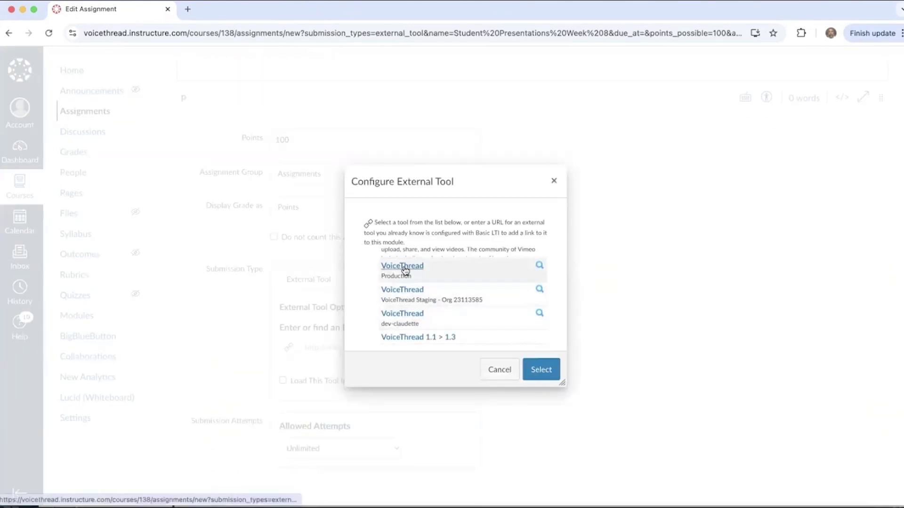
drag(254, 174, 215, 56)
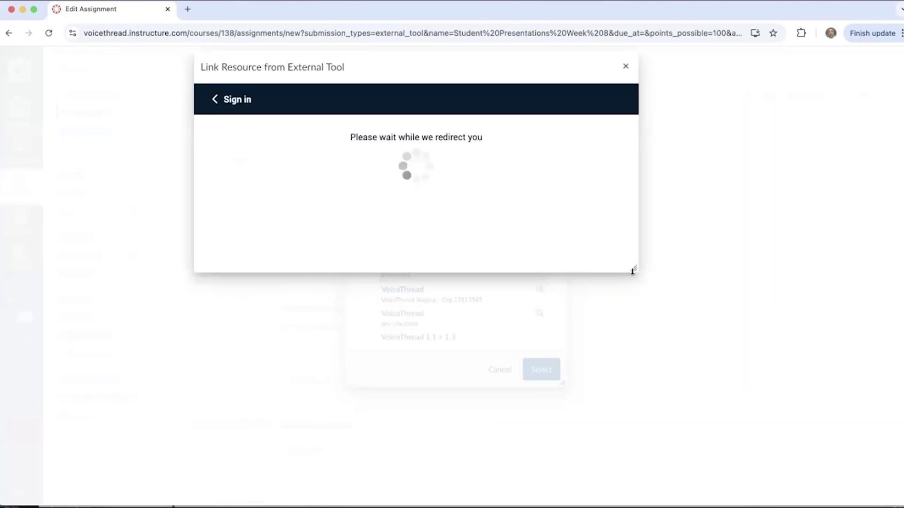
drag(634, 269, 755, 441)
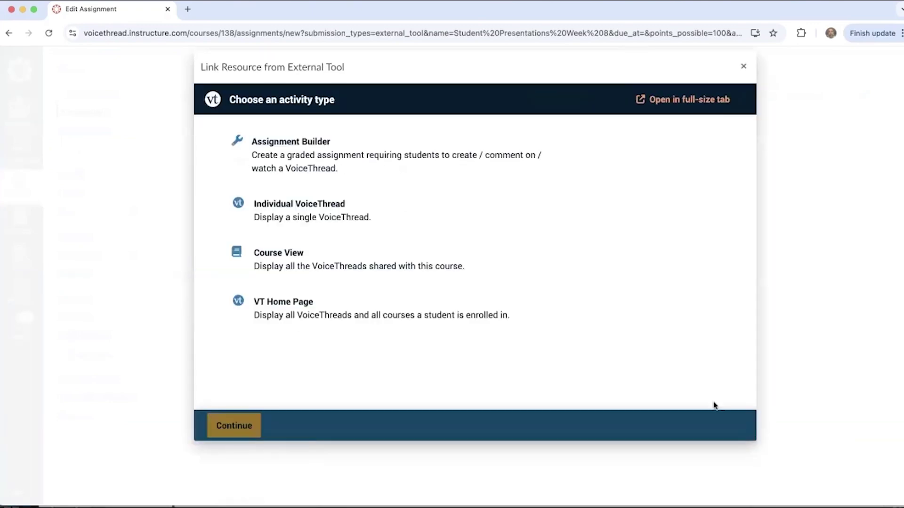
Choose the Assignment Builder activity with the Create assignment type and continue to the participation requirements
click(314, 168)
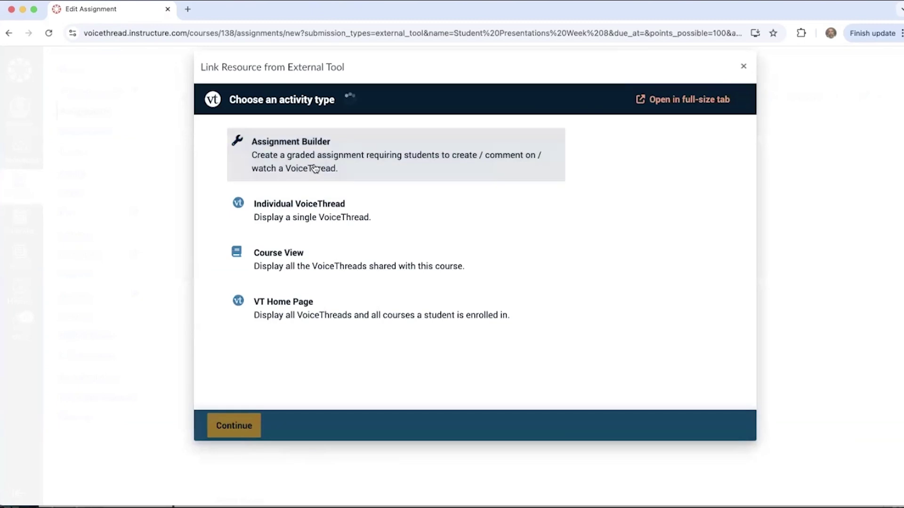
click(285, 168)
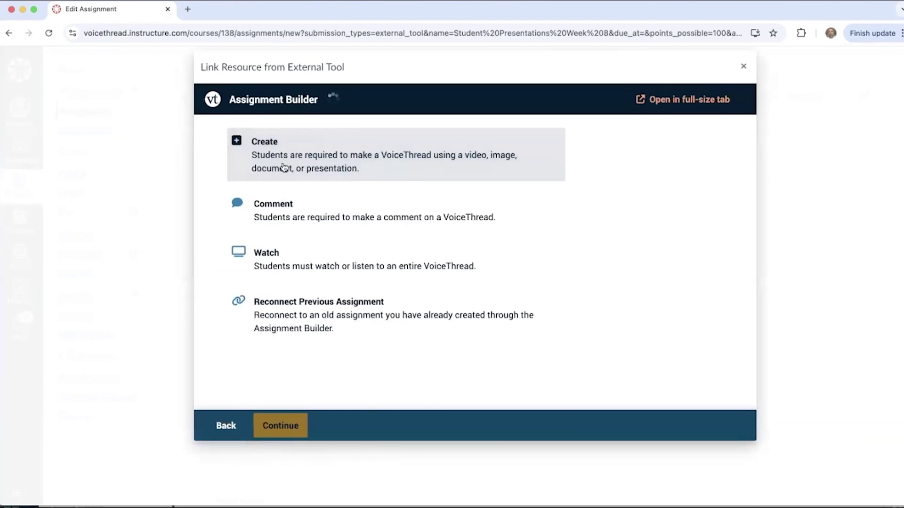
click(291, 429)
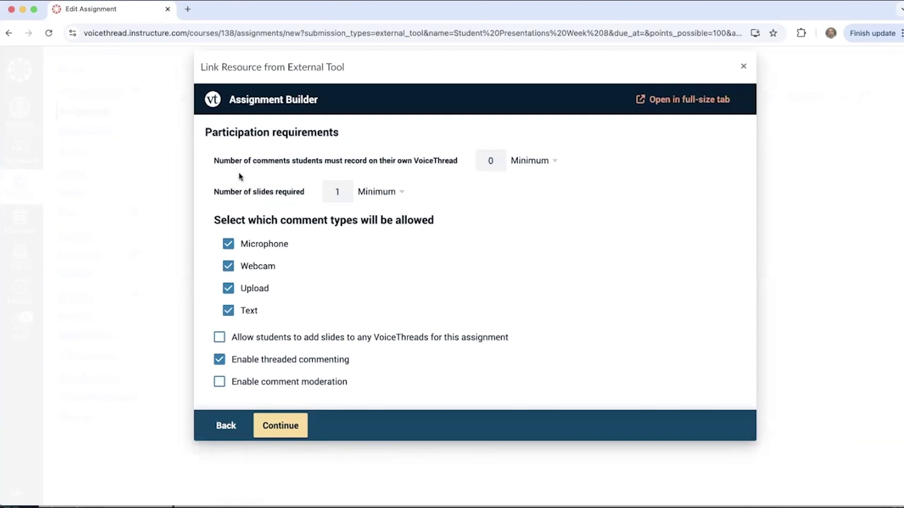
Require a minimum of 1 comment on students' own VoiceThread and a maximum of 15 slides
click(491, 163)
key(BackSpace)
text(1)
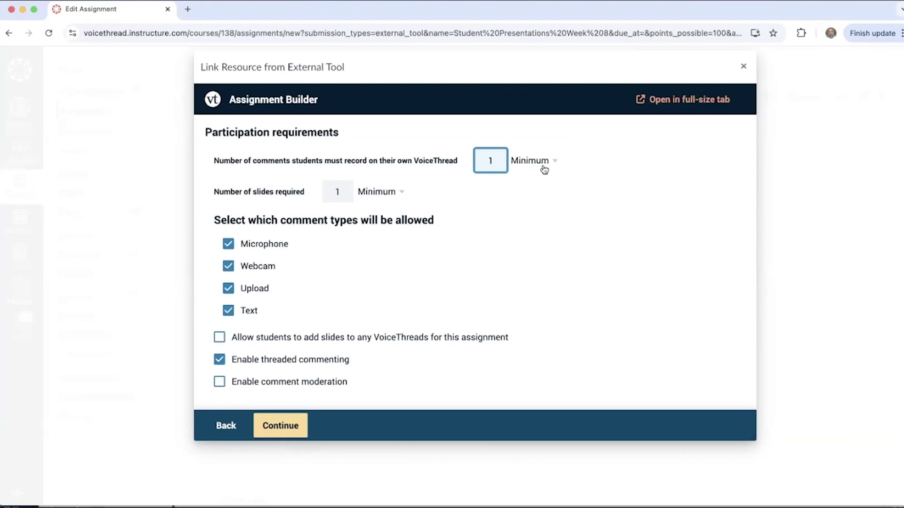
click(343, 192)
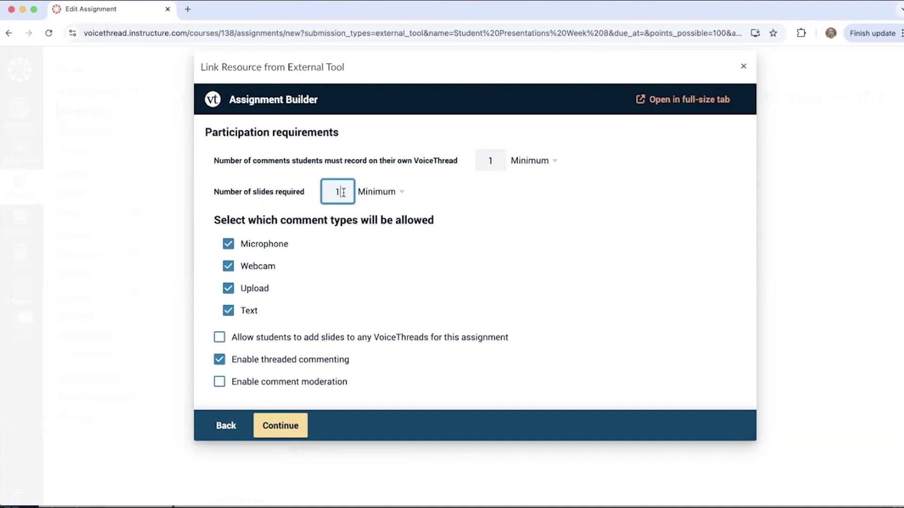
text(5)
click(379, 193)
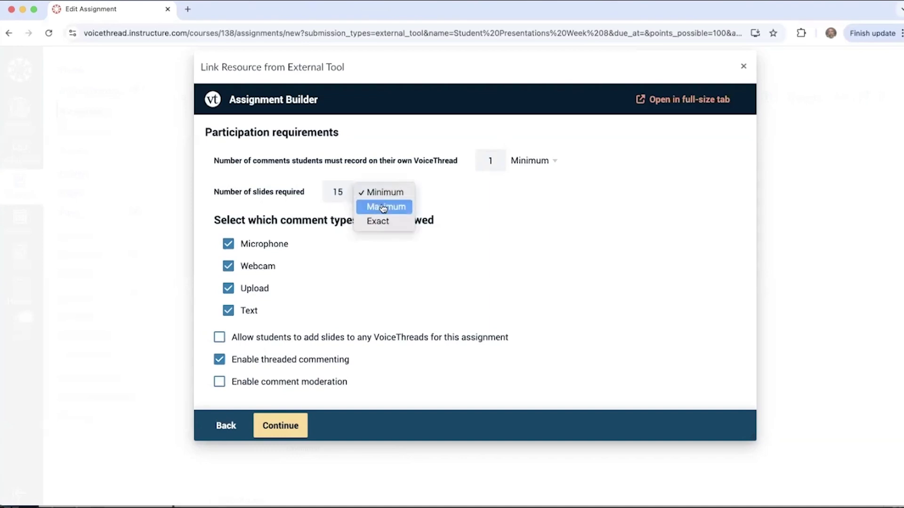
click(383, 208)
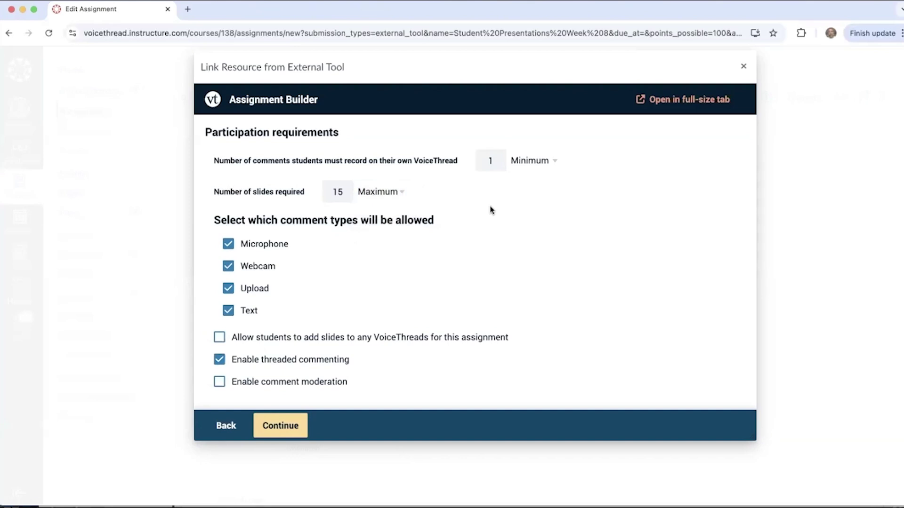
Disable the Text and Upload comment types, keeping only Microphone and Webcam
click(228, 312)
click(229, 289)
scroll(308, 296, down, 2)
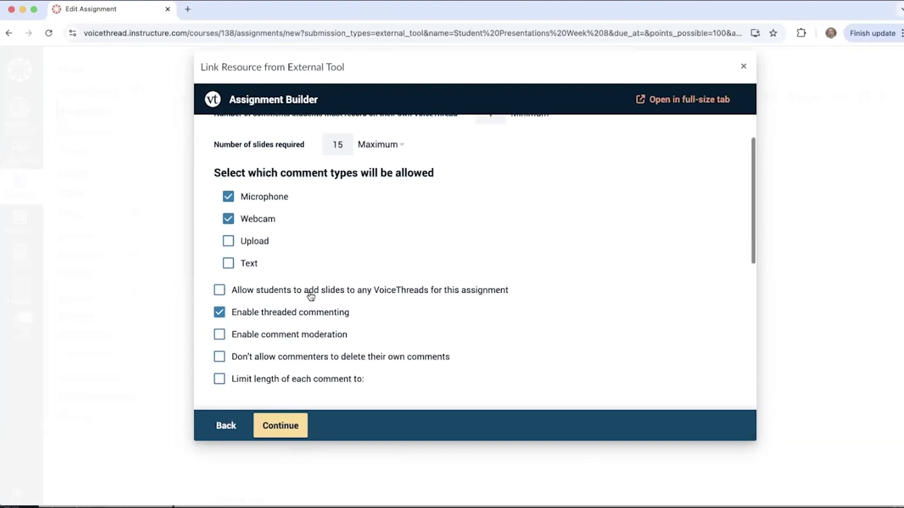
scroll(283, 285, down, 1)
Make the VoiceThread start playing when opened, and disallow students from making a copy
scroll(312, 285, down, 4)
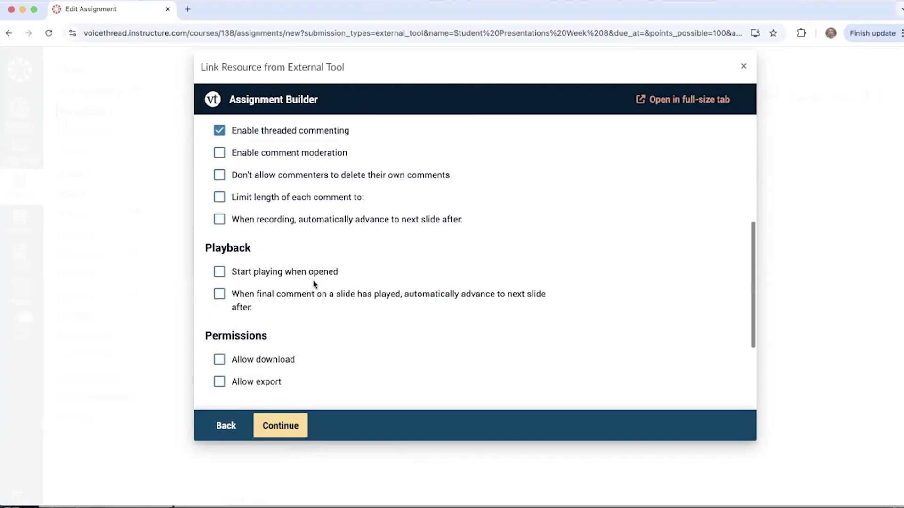
click(283, 272)
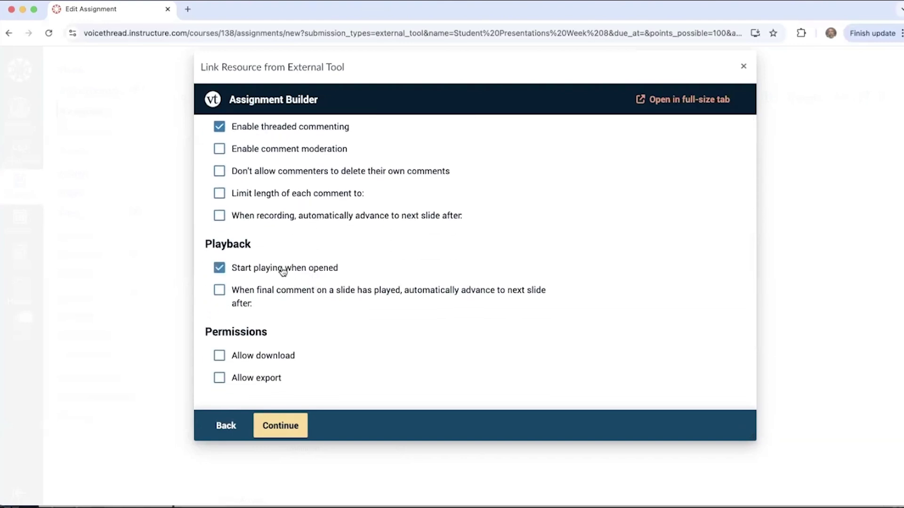
scroll(283, 271, down, 2)
click(219, 314)
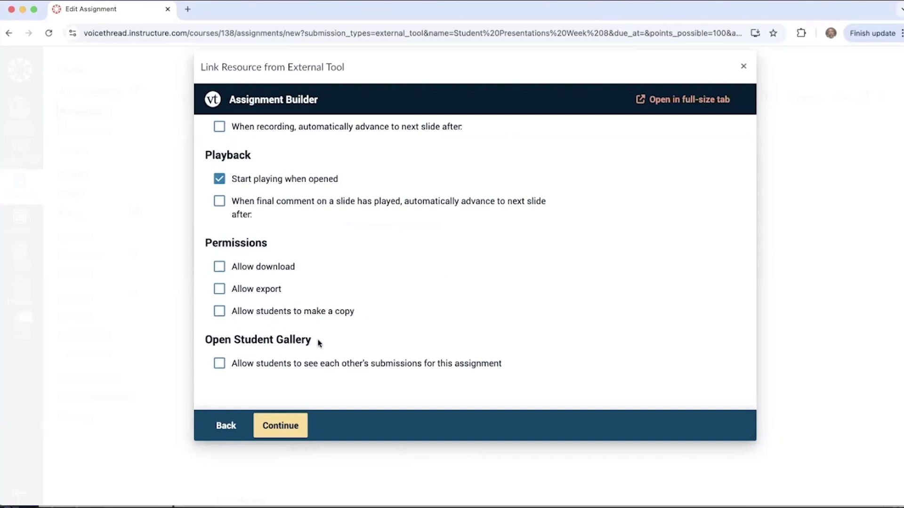
Allow students to see each other's submissions in the student gallery, and continue to the assignment details
click(220, 366)
click(220, 365)
click(221, 366)
click(287, 432)
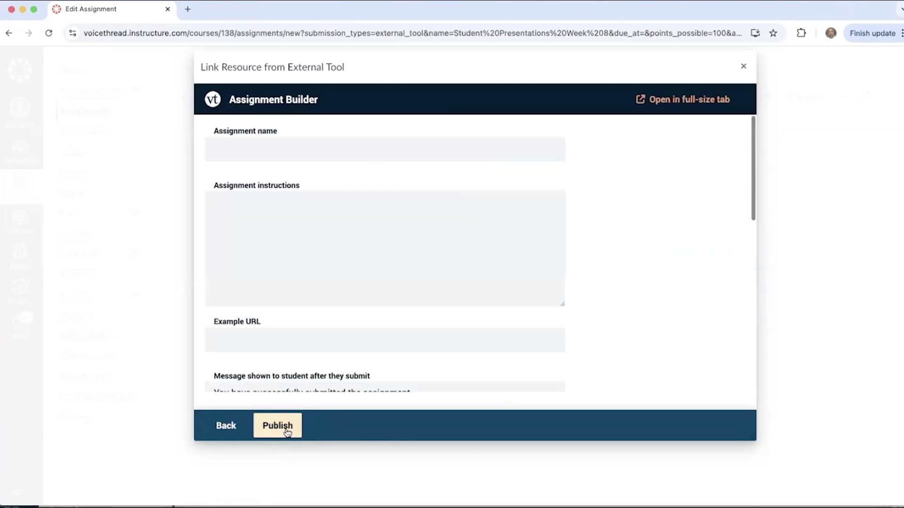
Name the VoiceThread assignment "Student Presentations Week 8" and enter "Instructions..." as its instructions
click(244, 147)
text(Student Presentations Week 8)
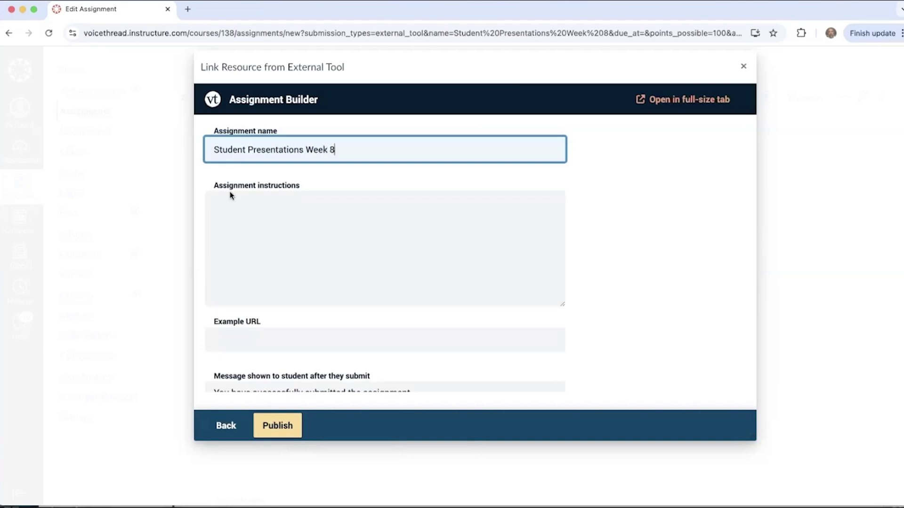
click(230, 203)
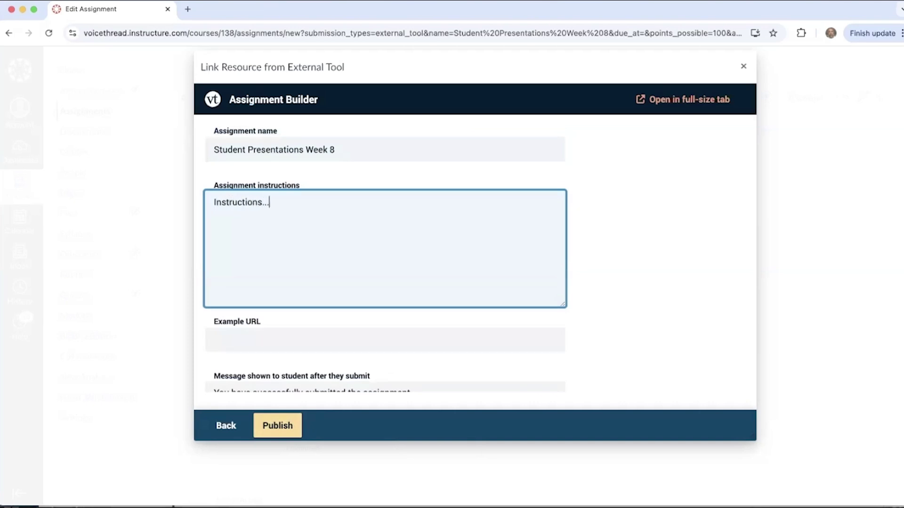
Set the start date to 09/17/2024, the due date to 09/24/2024 and the close date to 09/26/2024
scroll(312, 248, down, 5)
click(351, 312)
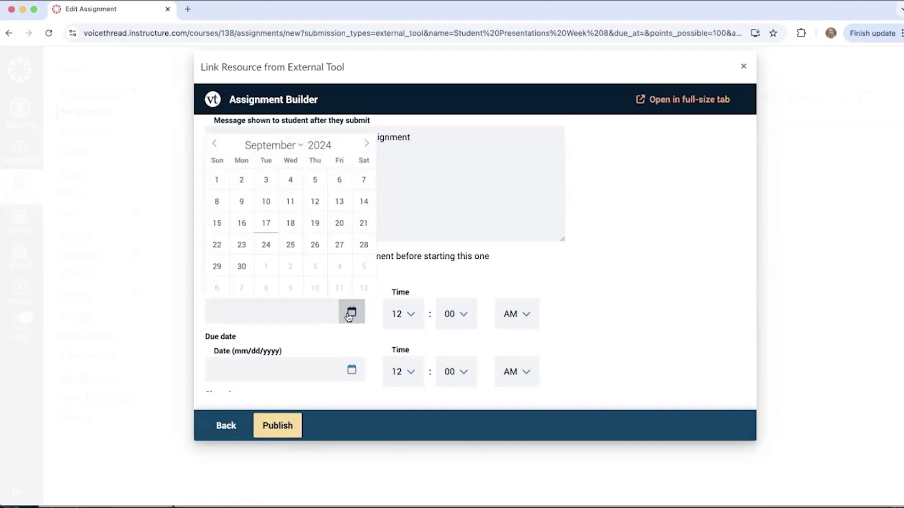
click(264, 221)
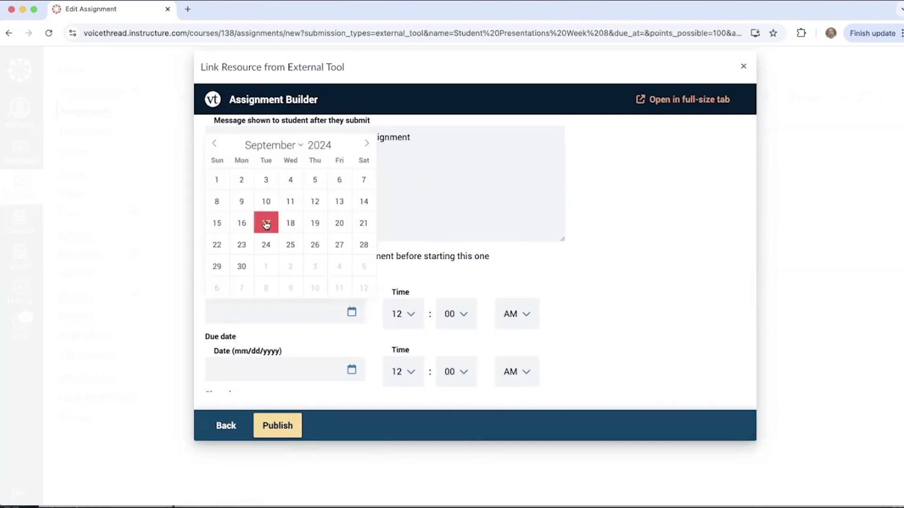
click(351, 370)
click(266, 303)
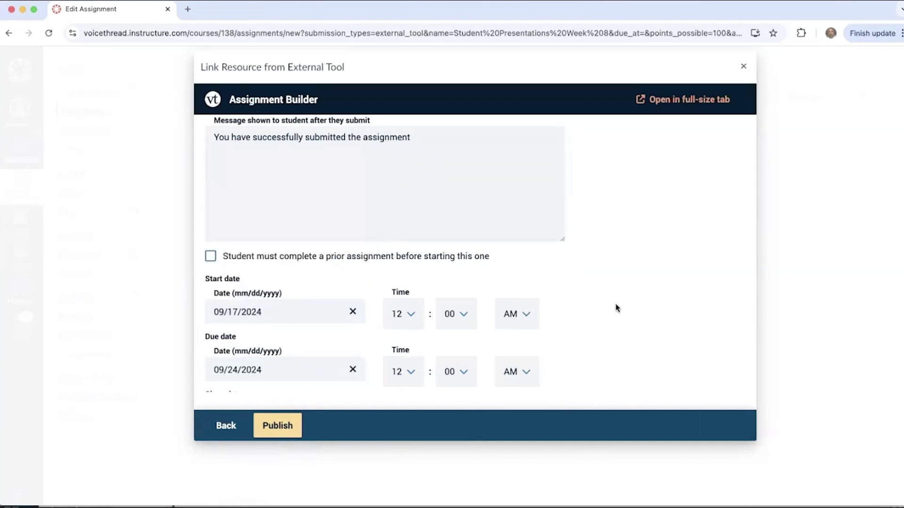
scroll(617, 308, down, 1)
click(352, 354)
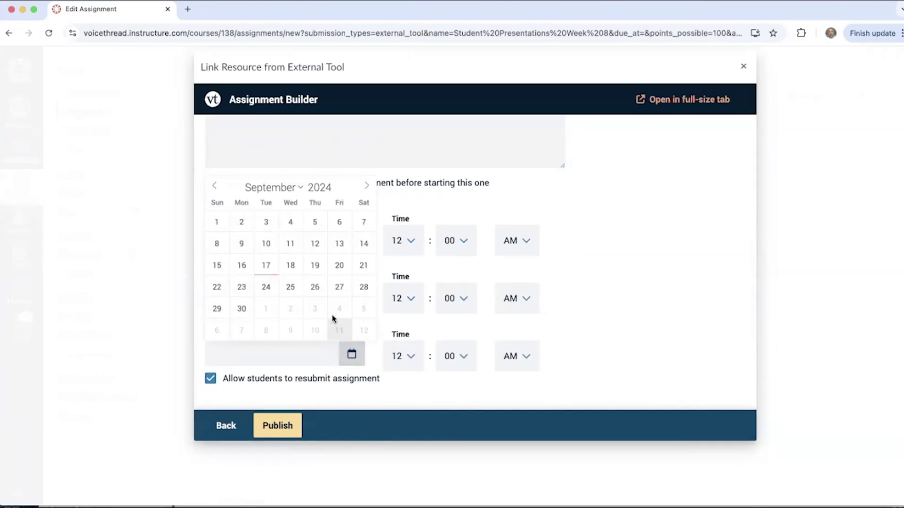
click(315, 288)
Assess the VoiceThread assignment by points, with 100 points possible
scroll(621, 283, down, 2)
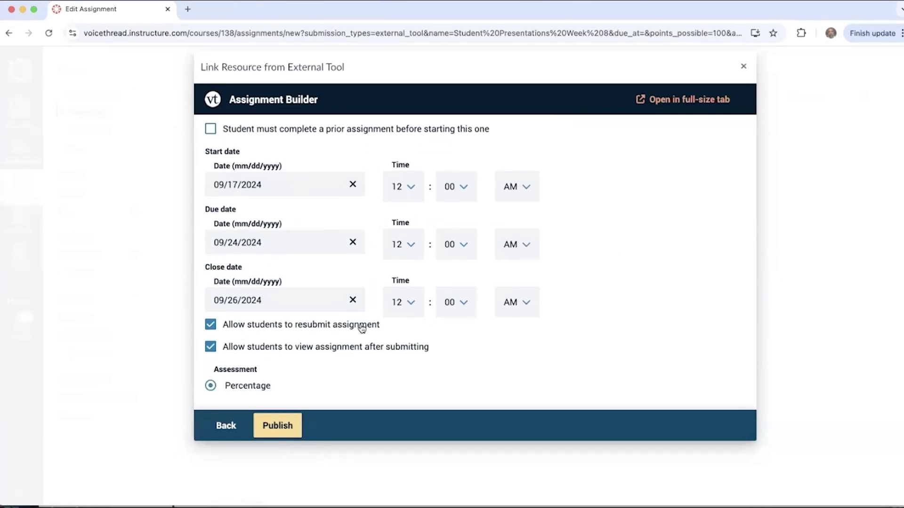
scroll(361, 328, down, 2)
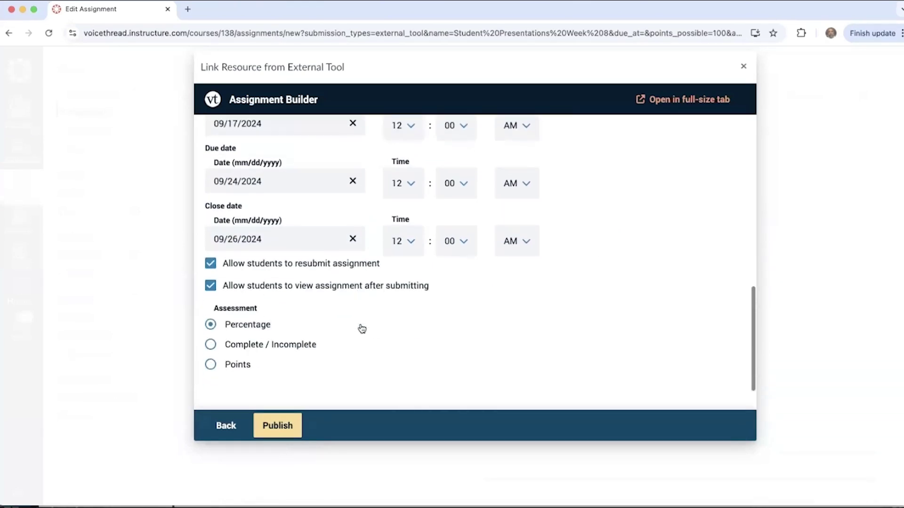
click(210, 365)
scroll(316, 363, down, 2)
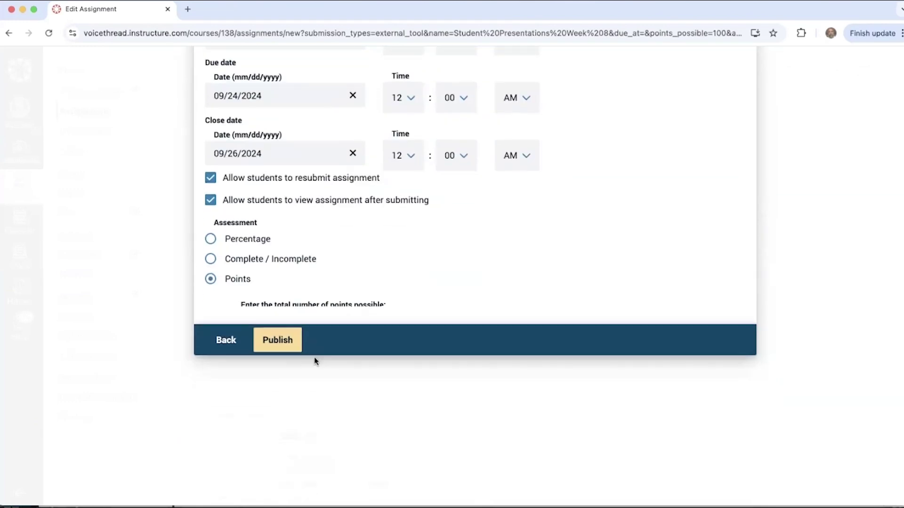
scroll(310, 301, down, 2)
click(275, 279)
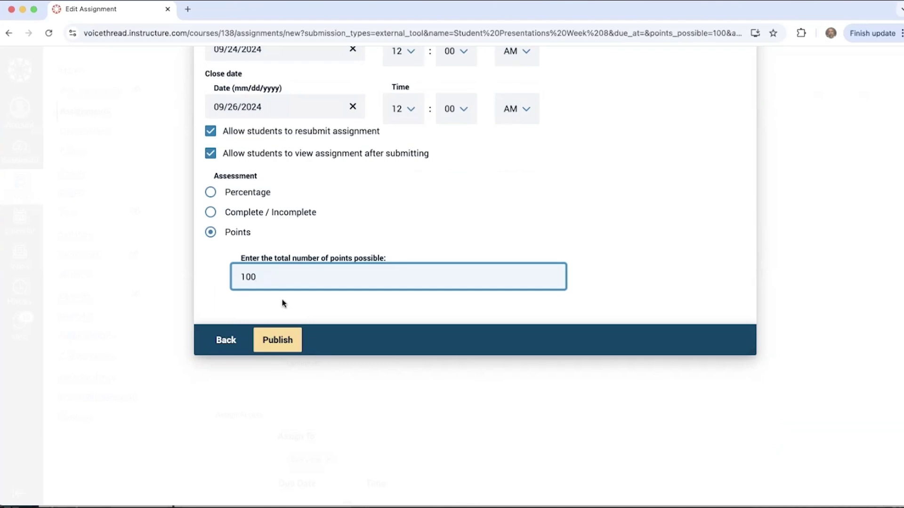
Publish the VoiceThread Create activity, confirm it as the external tool, and save and publish the Canvas assignment
click(277, 340)
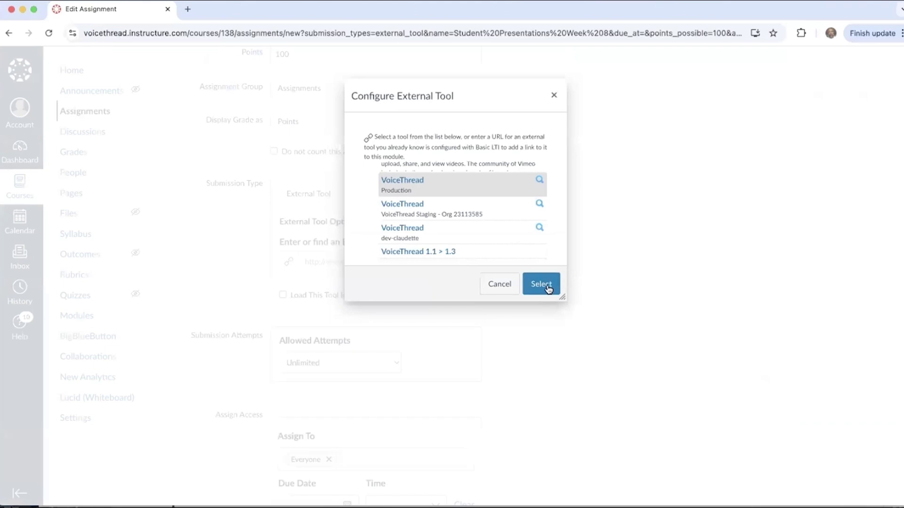
click(548, 289)
scroll(712, 389, down, 5)
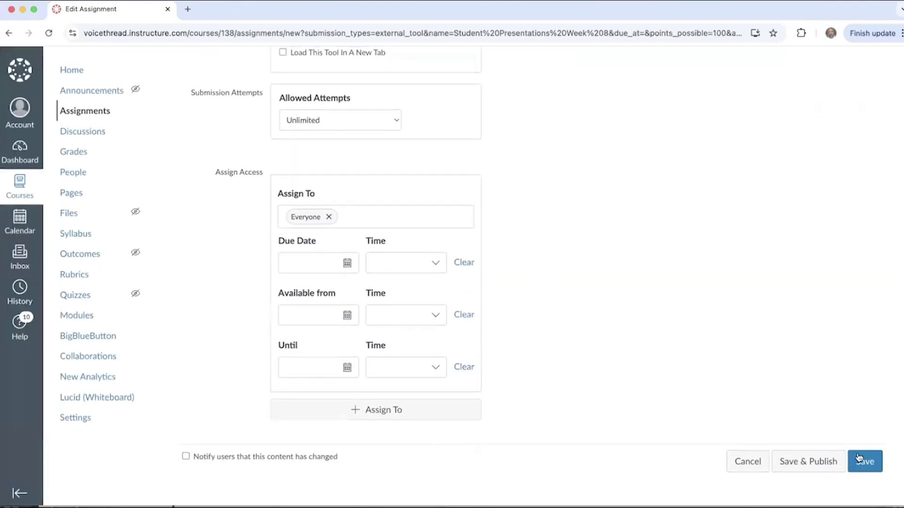
click(807, 470)
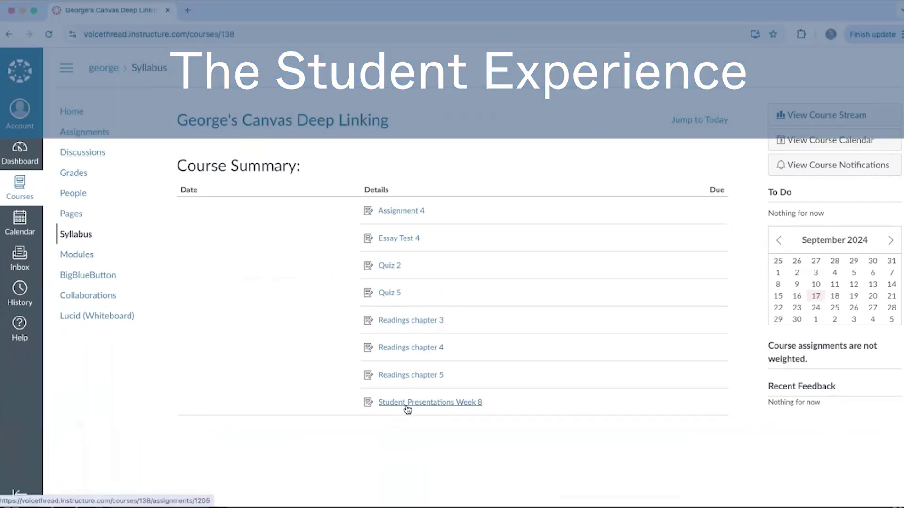
As a student, open "Student Presentations Week 8" from the course summary and start the assignment
click(452, 408)
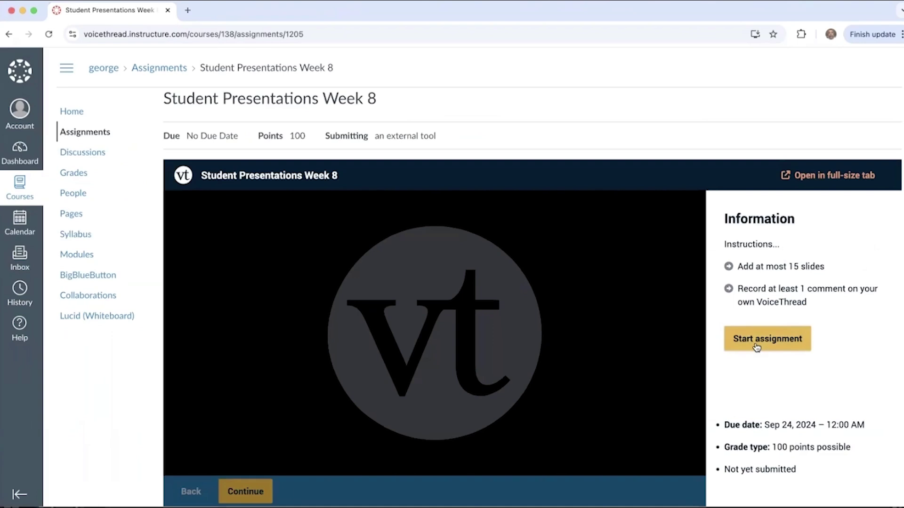
click(771, 347)
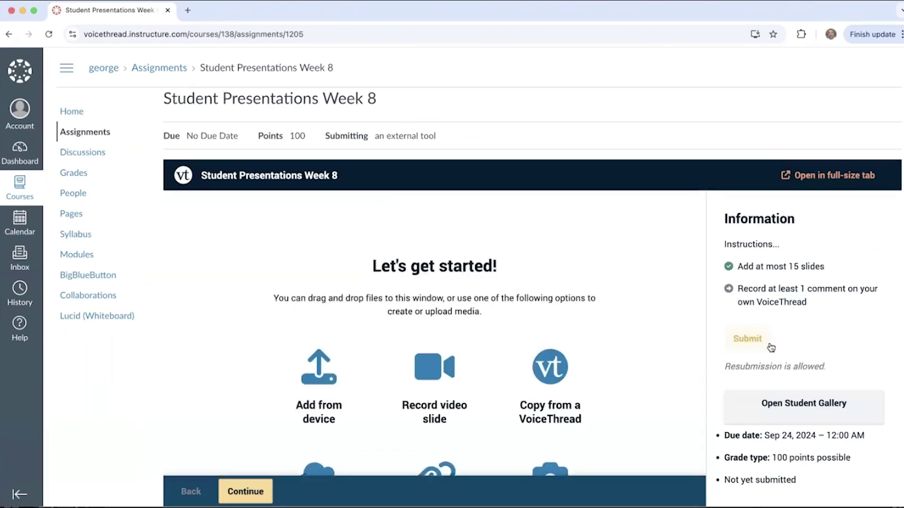
scroll(583, 330, down, 3)
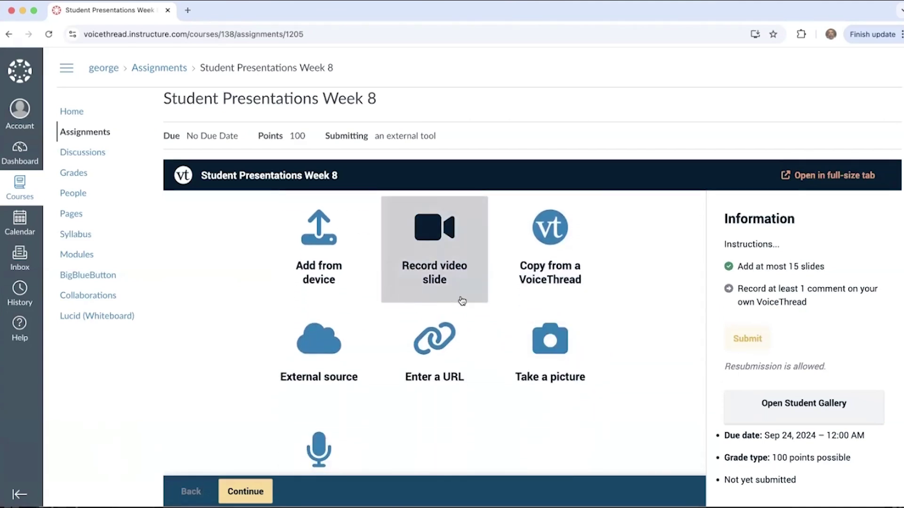
scroll(463, 302, up, 1)
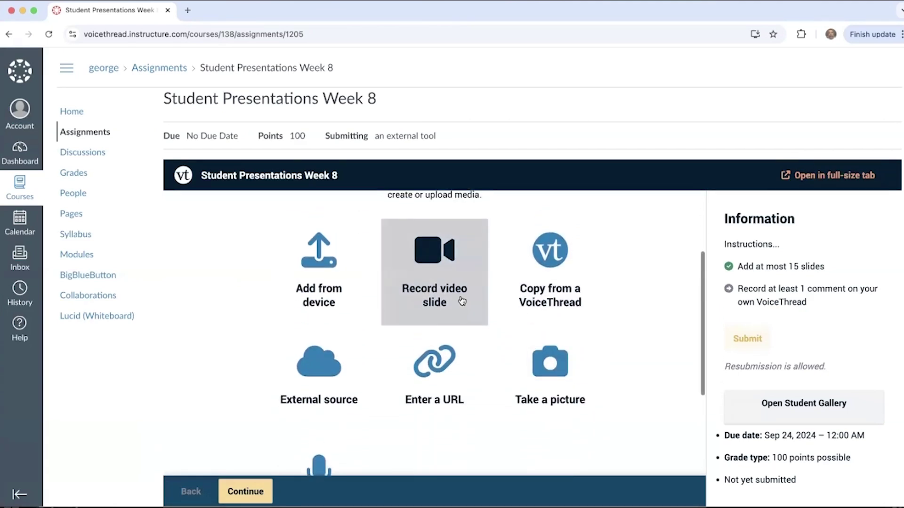
Upload x-ray-skull-from-right-side.jpeg, x-ray foot 1.jpeg, xray3.webp and xray2.jpeg from the device as slides
click(331, 276)
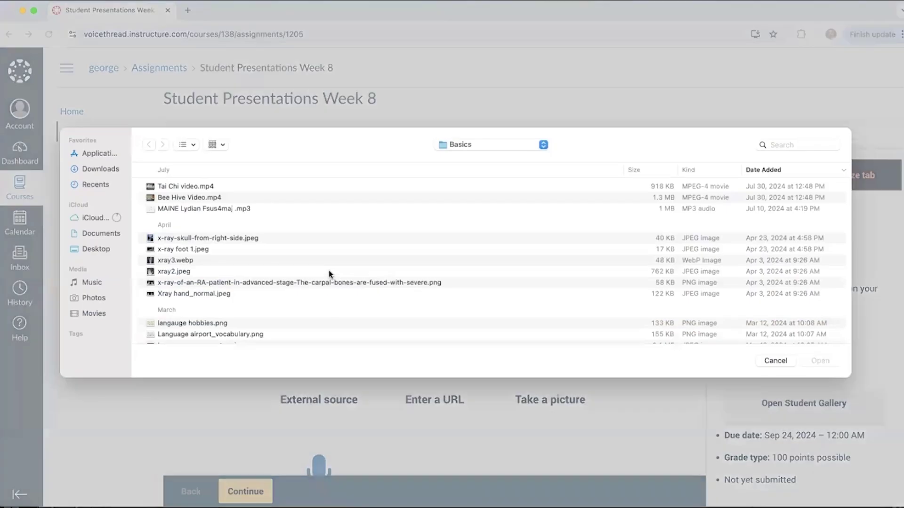
click(194, 260)
shift+click(191, 272)
shift+click(191, 248)
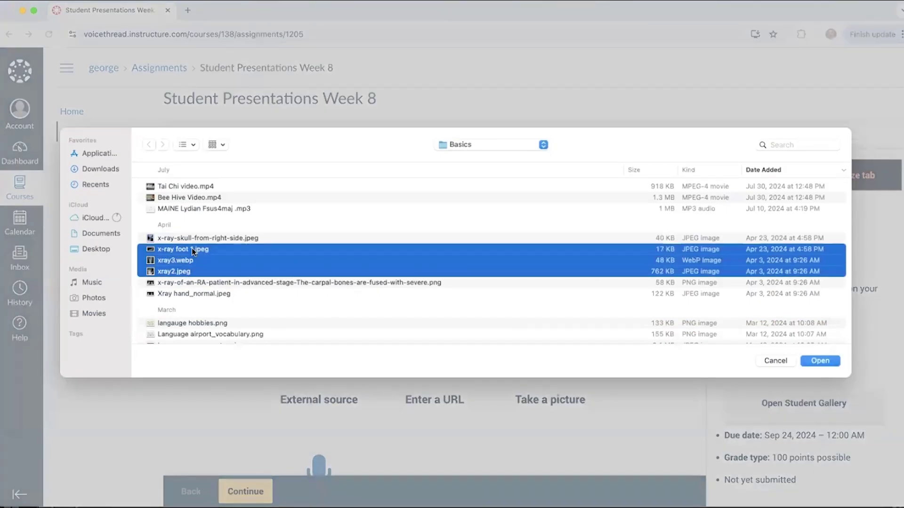
shift+click(197, 237)
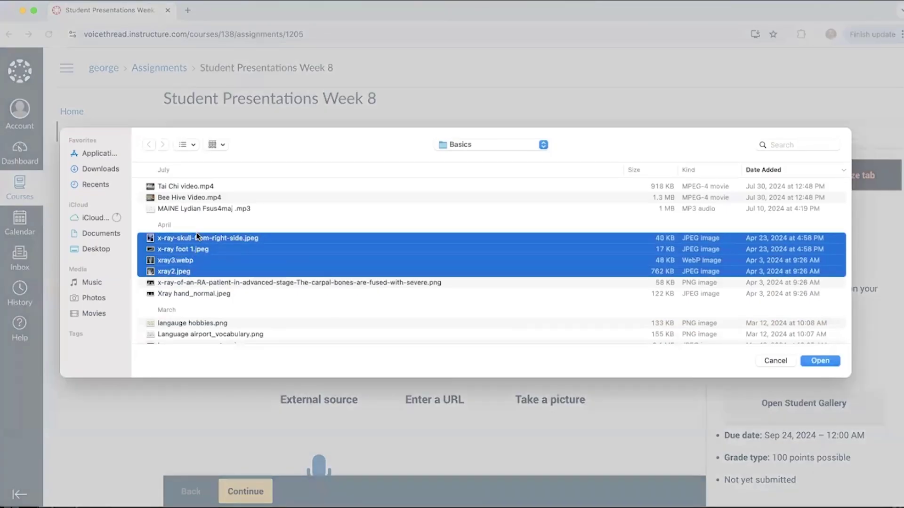
click(820, 361)
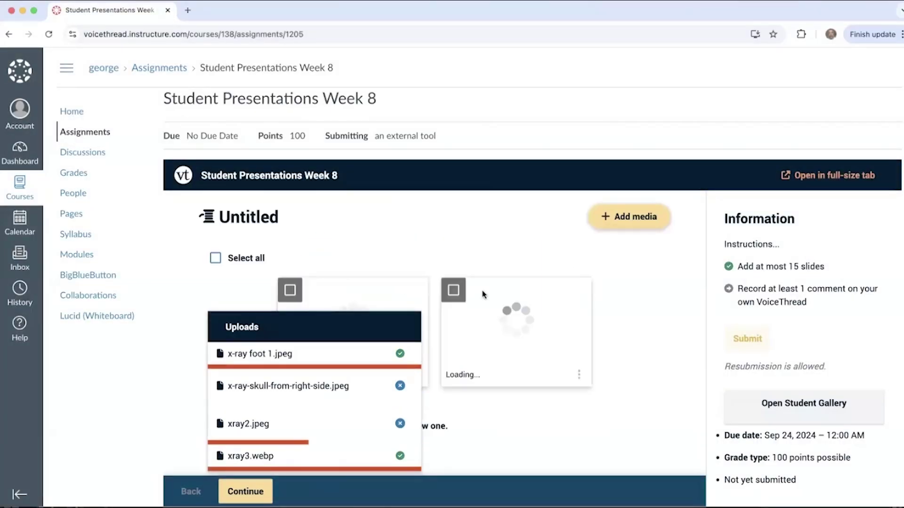
Title the untitled thread "Luigi Presentation" and save its details
click(252, 221)
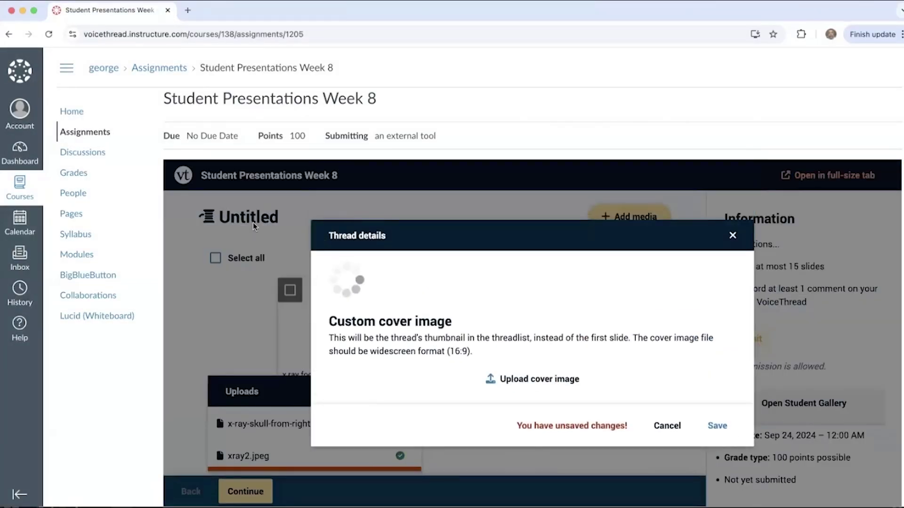
text(Lui)
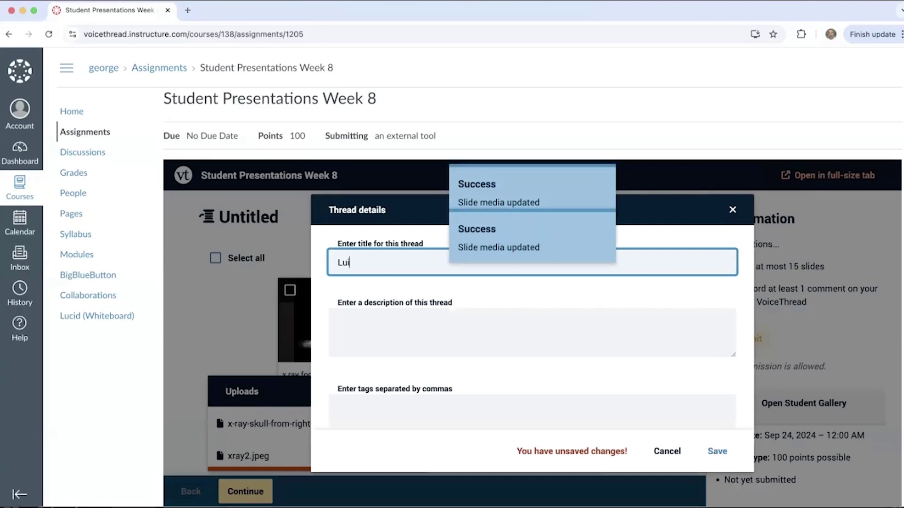
text(gi Presentsation)
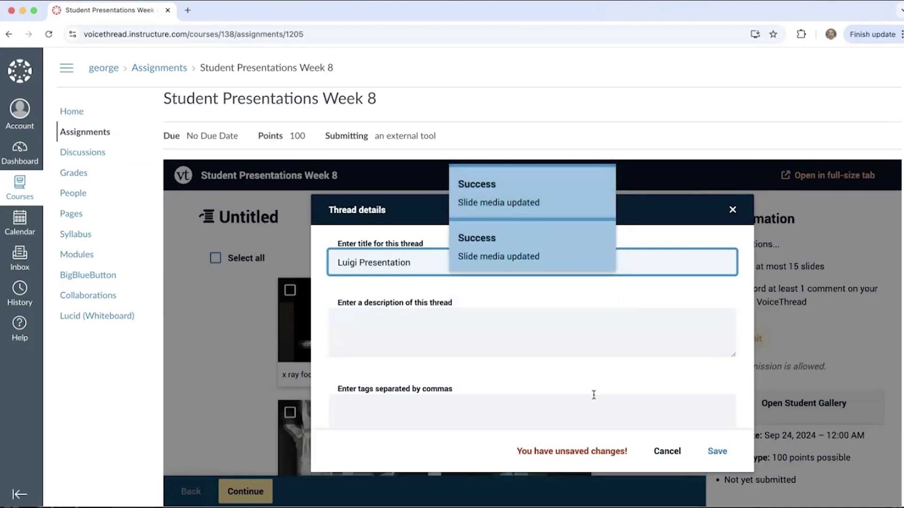
click(715, 451)
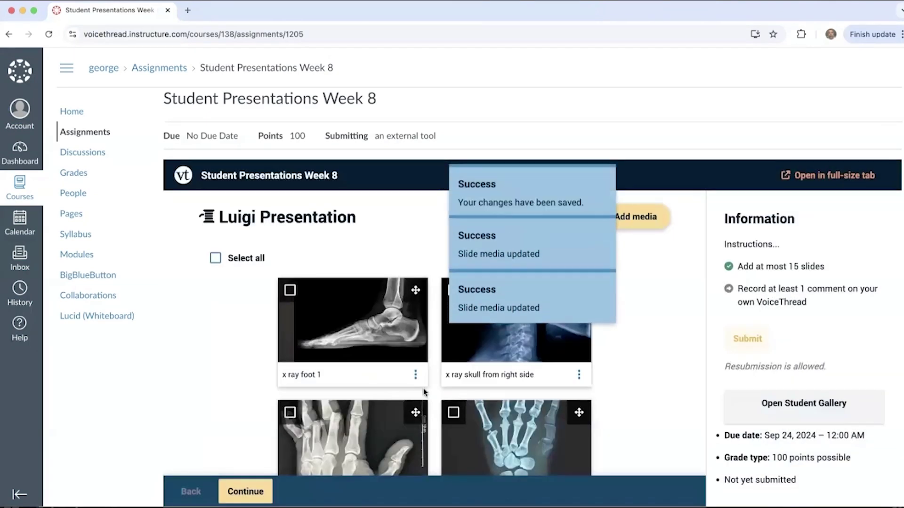
Record and save an audio comment with a drawn arrow and circle on the foot x-ray slide, and submit the assignment
scroll(354, 355, down, 3)
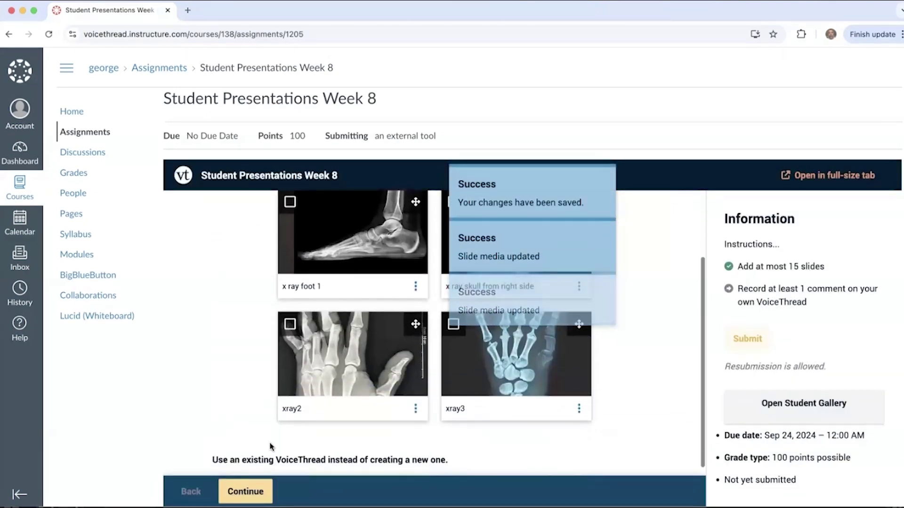
click(246, 491)
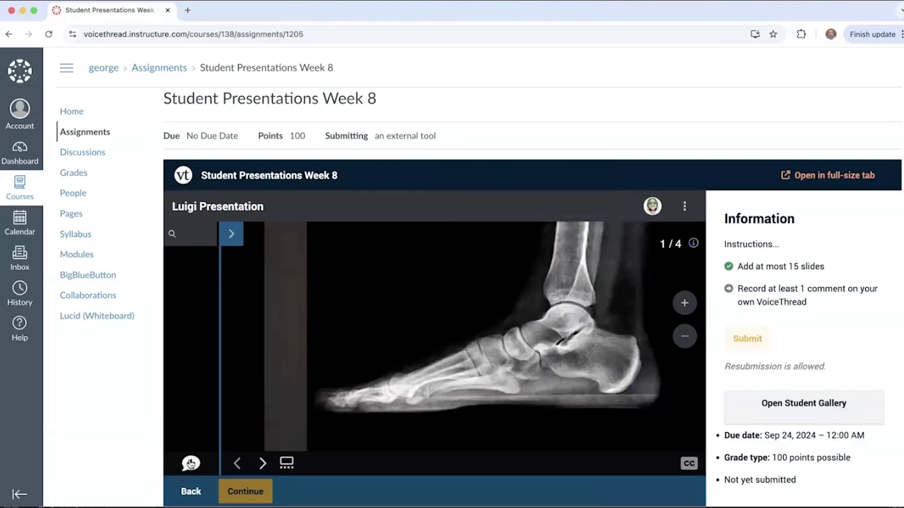
click(190, 464)
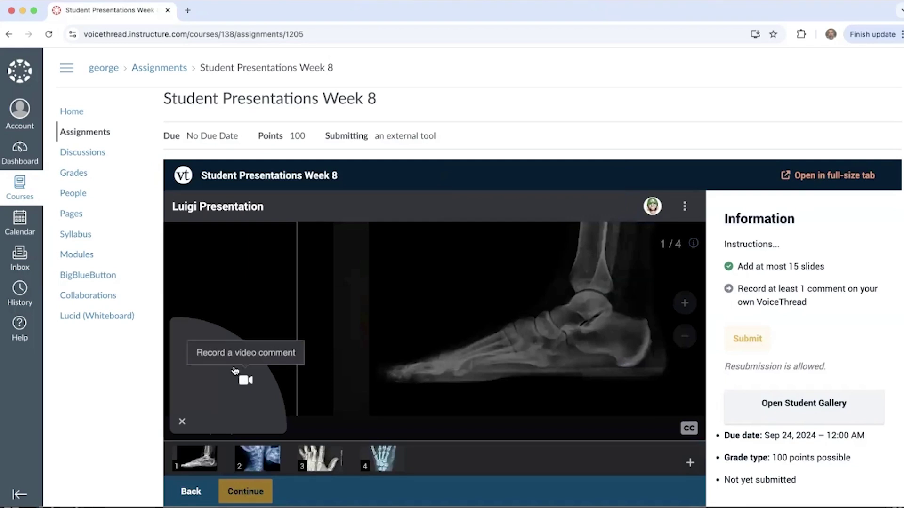
click(224, 360)
mouse_move(361, 282)
mouse_down()
mouse_move(408, 315)
mouse_move(396, 315)
mouse_up()
drag(468, 308, 511, 311)
drag(451, 320, 454, 323)
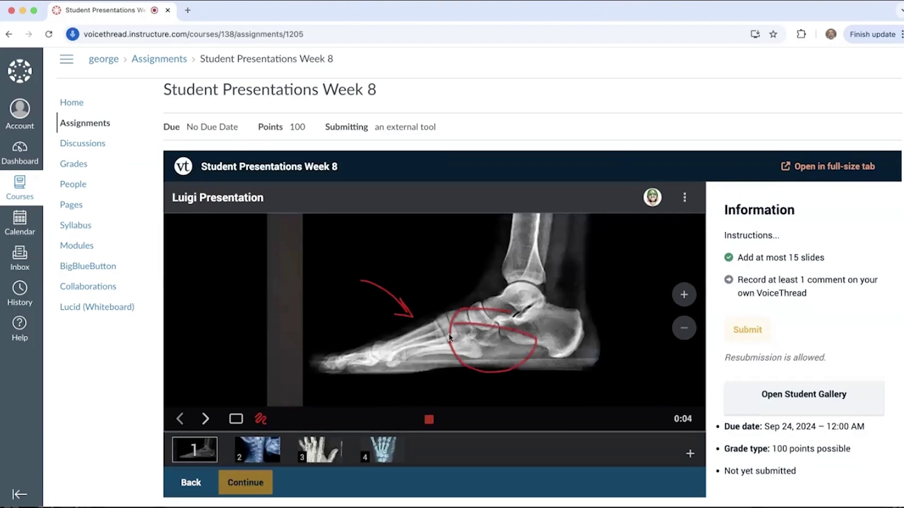
click(429, 420)
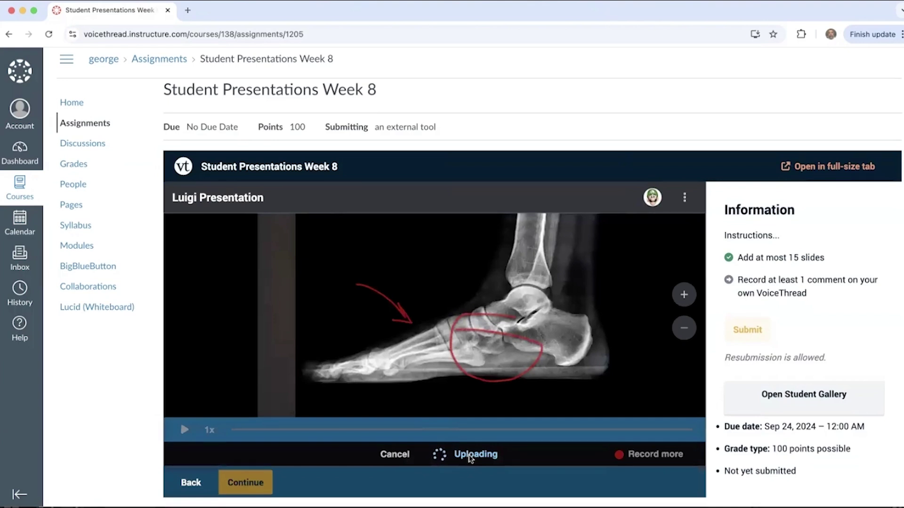
click(470, 454)
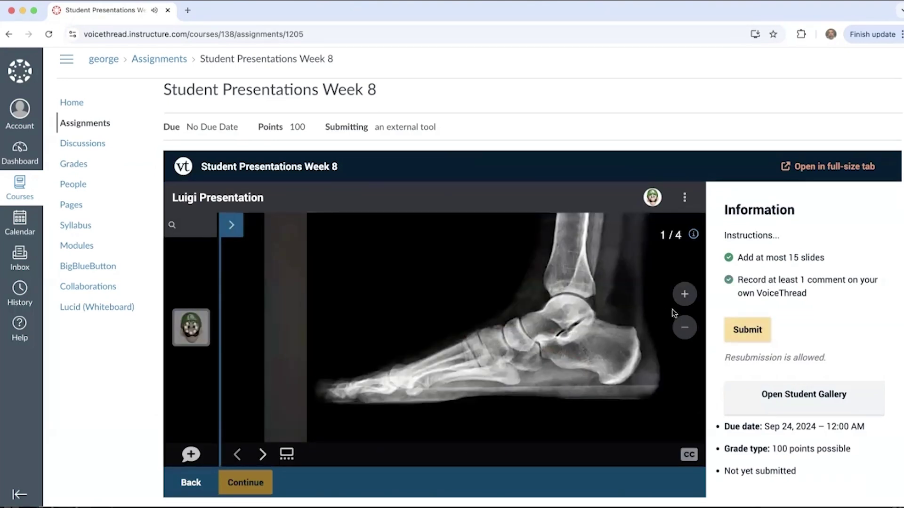
click(752, 333)
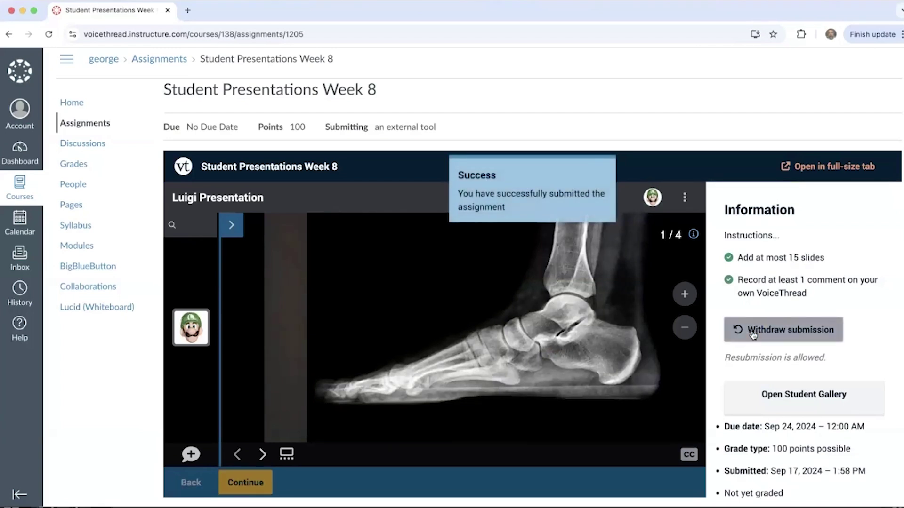
Withdraw the submission, check the recorded comment on the foot slide, and resubmit the assignment
click(796, 339)
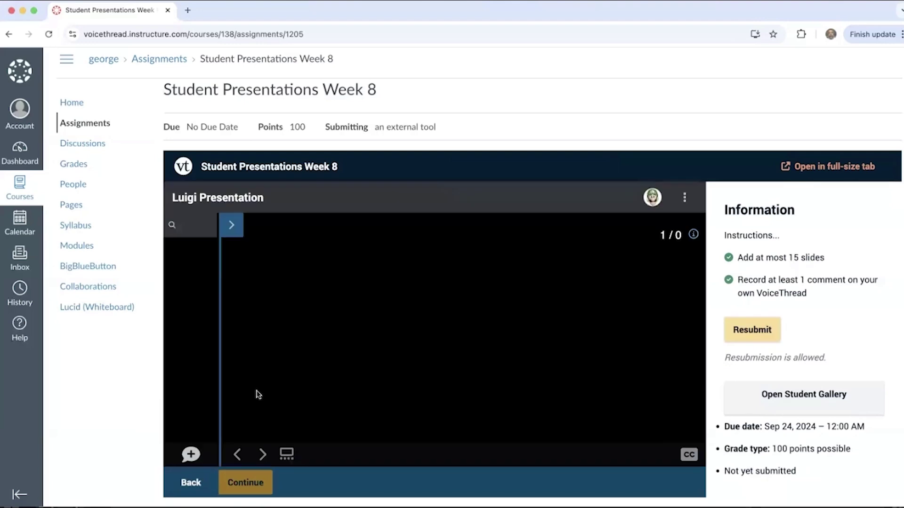
click(193, 330)
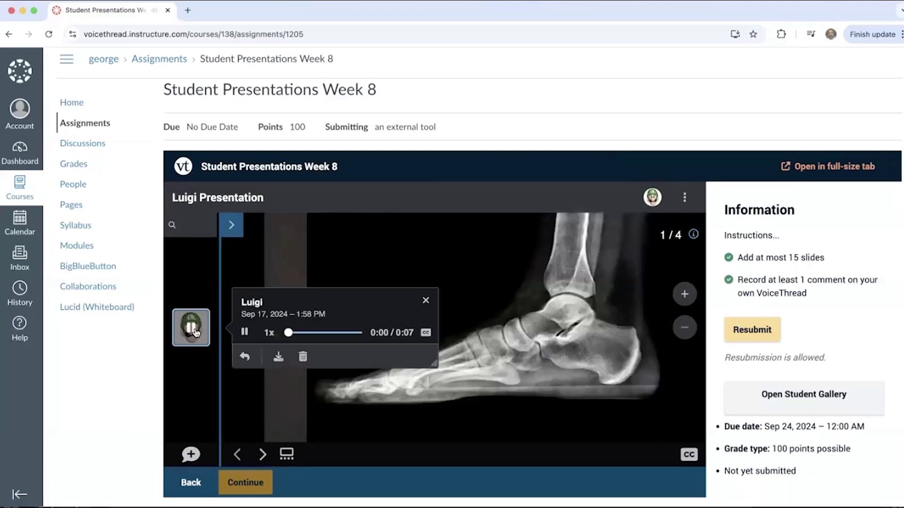
click(751, 338)
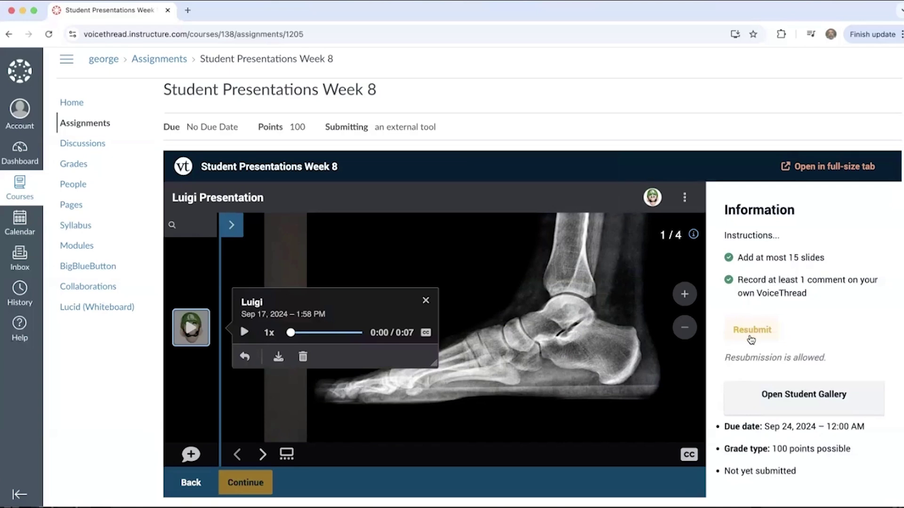
View the student gallery of submitted presentations and return to the assignment
click(802, 401)
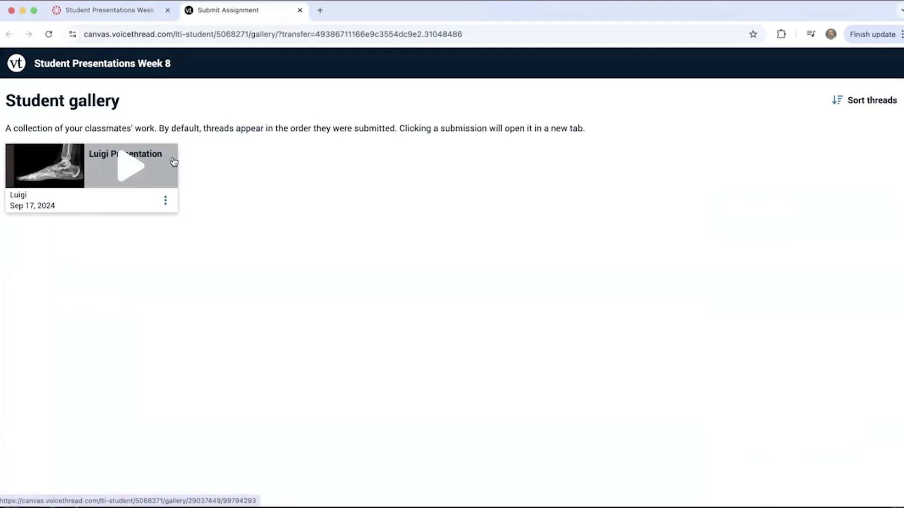
click(300, 10)
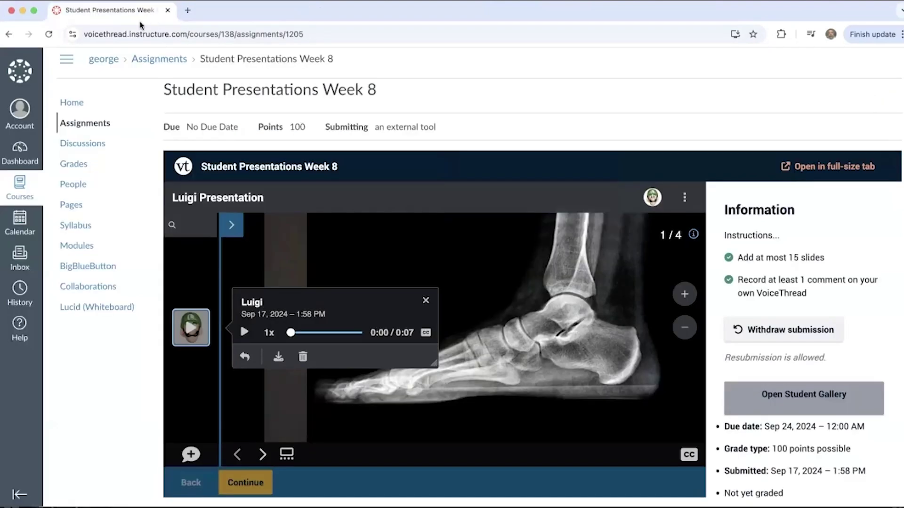
Log out of the student account and log back in to Canvas as the instructor
click(21, 112)
click(145, 137)
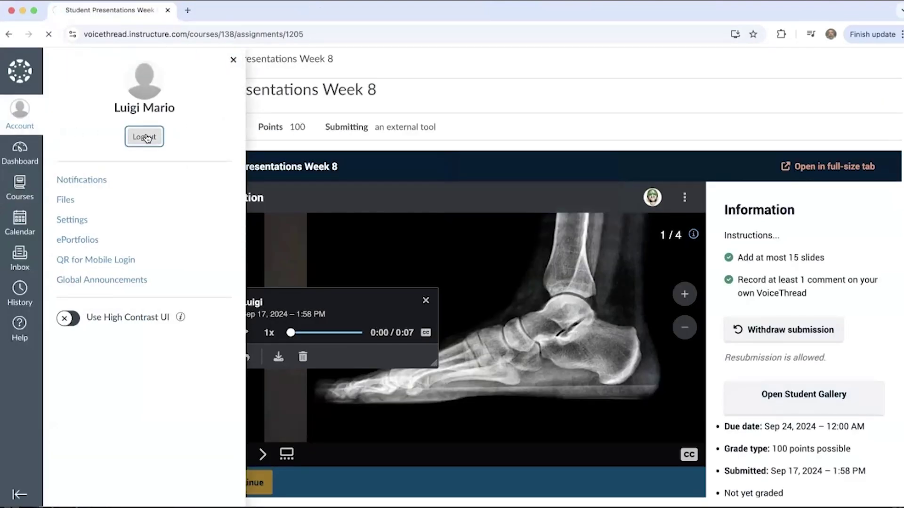
click(360, 152)
click(522, 241)
click(522, 235)
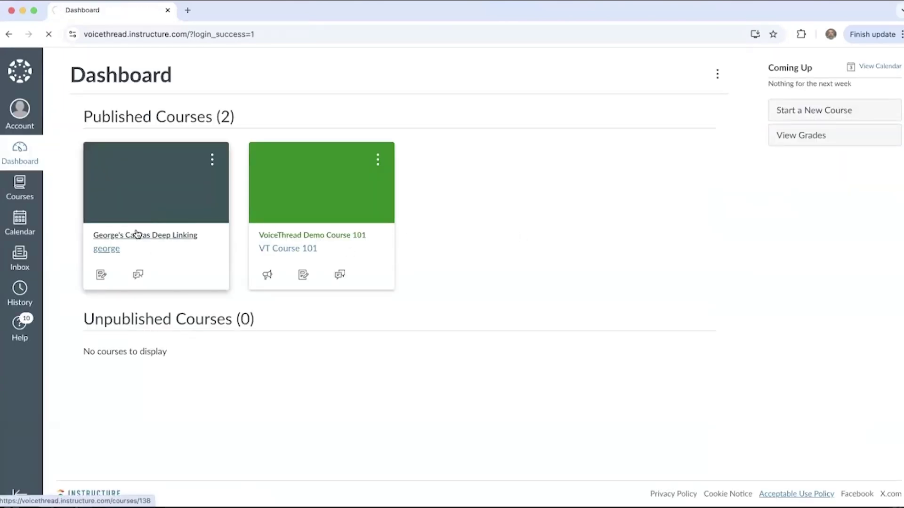
Open the Canvas Deep Linking course and its "Student Presentations Week 8" assignment from the course summary
click(136, 234)
scroll(412, 290, down, 1)
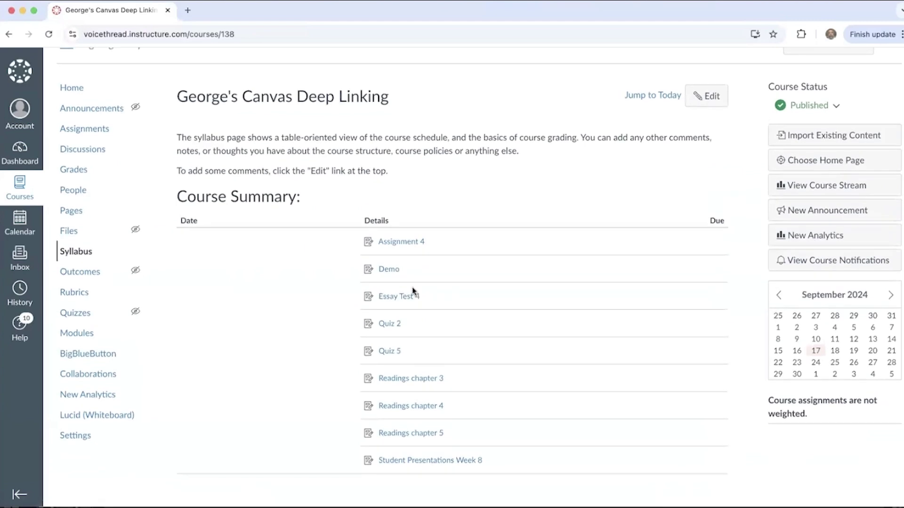
click(441, 463)
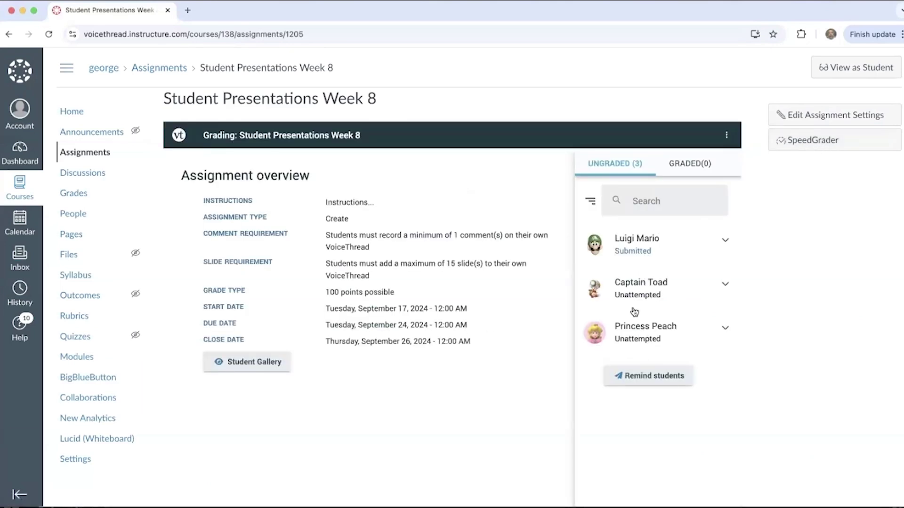
Review the reminder message for students who have not submitted, and close it without sending
click(648, 377)
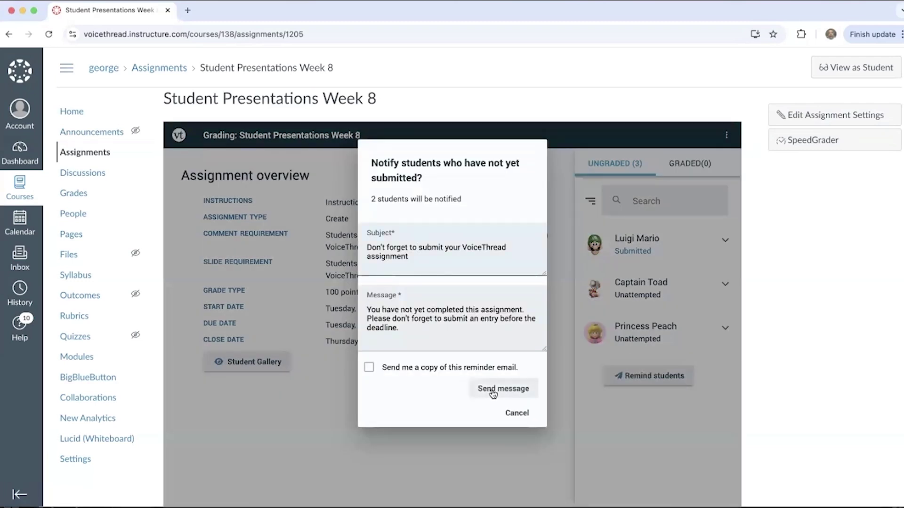
click(516, 413)
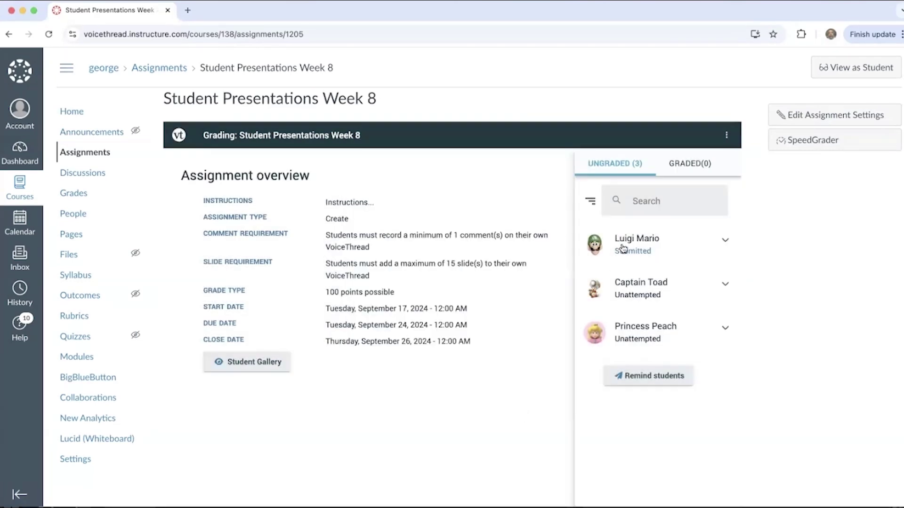
Open the submitted student's presentation for grading and listen to part of the comment on the first slide
click(650, 252)
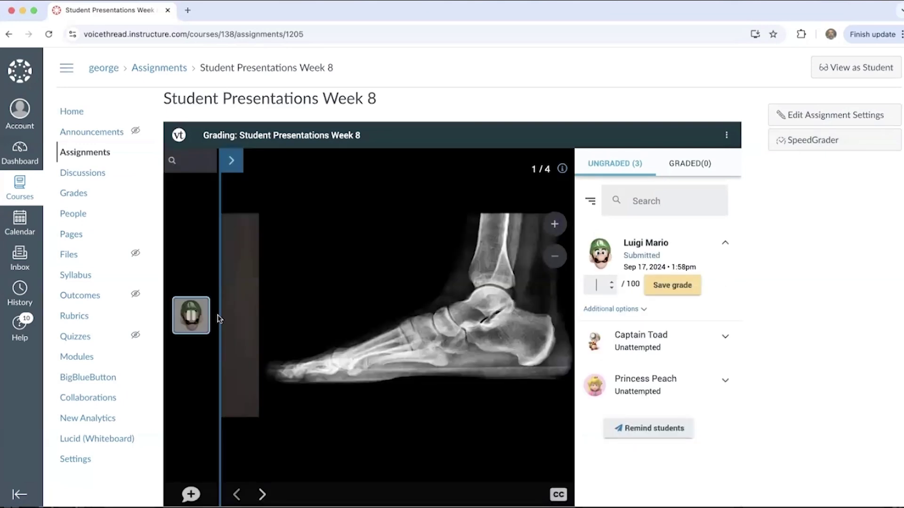
click(191, 315)
click(191, 316)
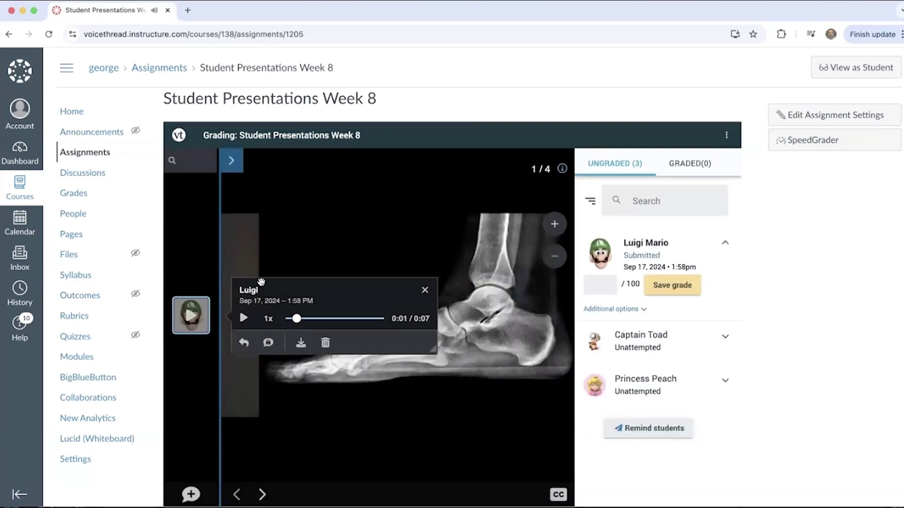
Record and save a private audio reply to the student's comment, drawing an arrow toward the foot bones
click(268, 343)
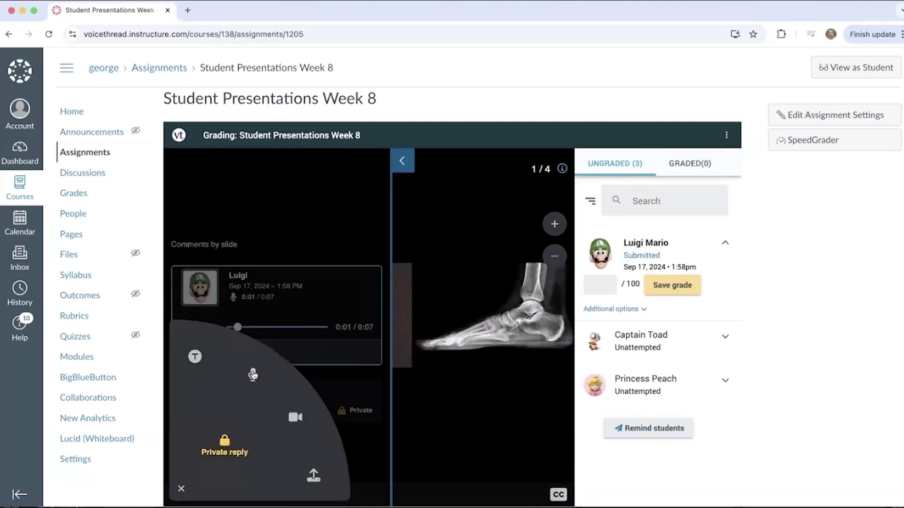
click(252, 375)
mouse_move(352, 286)
mouse_down()
mouse_move(363, 313)
mouse_move(378, 309)
mouse_up()
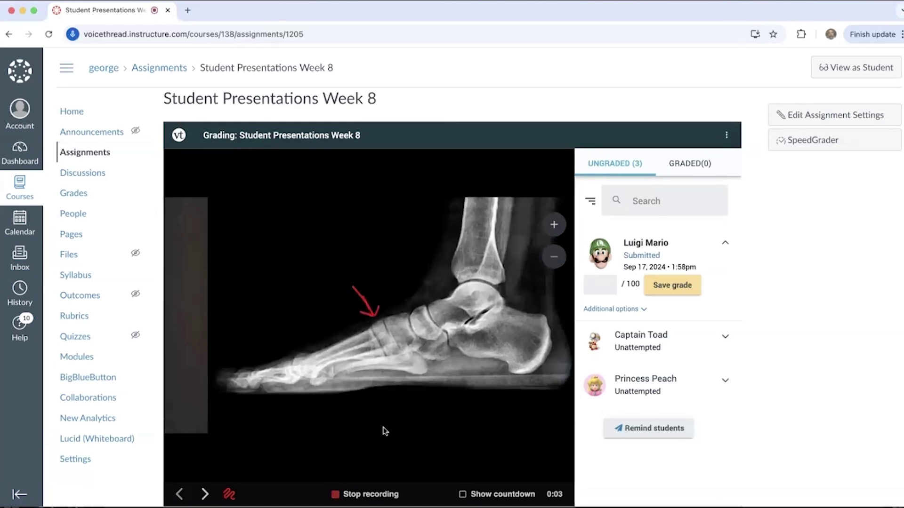
click(372, 494)
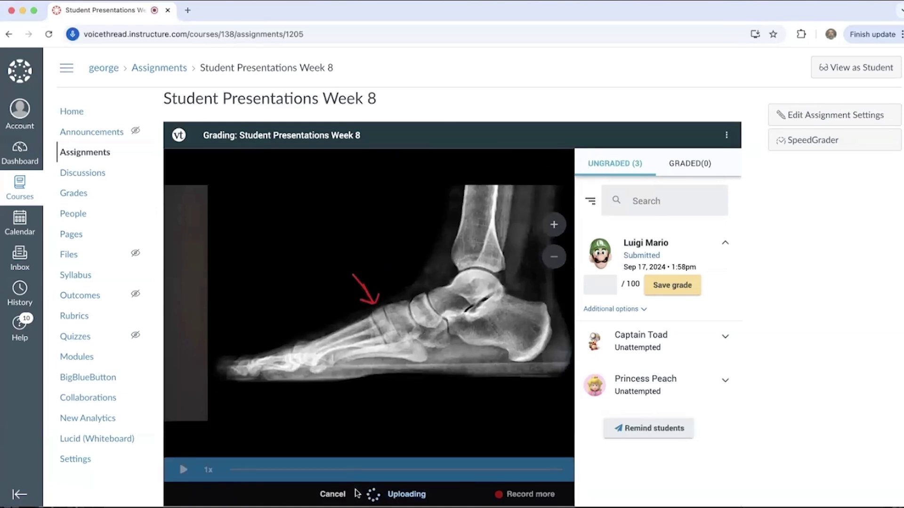
click(397, 494)
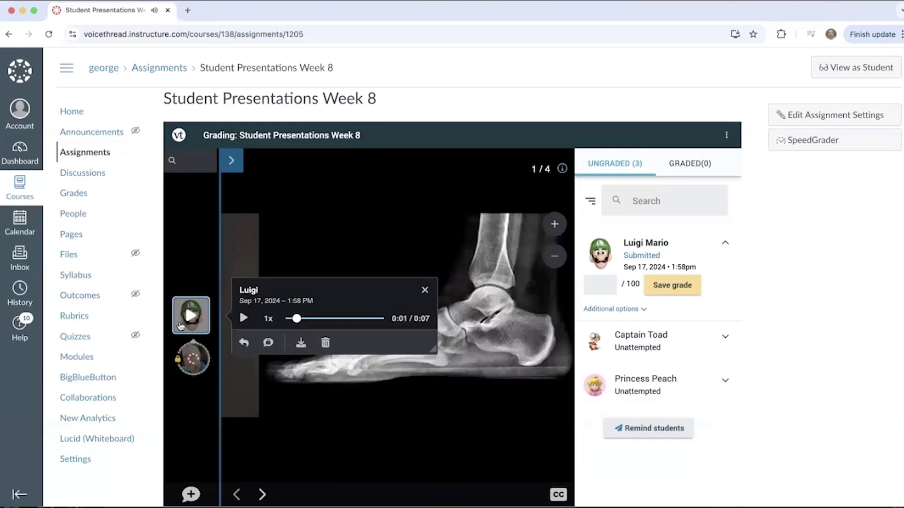
mouse_move(193, 360)
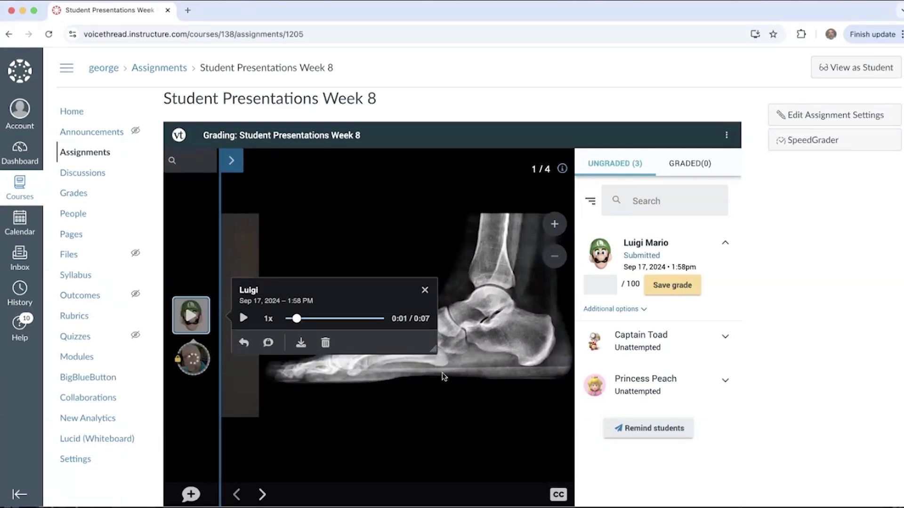
Grade the submitted presentation 90 out of 100 and save the grade
click(598, 285)
text(90)
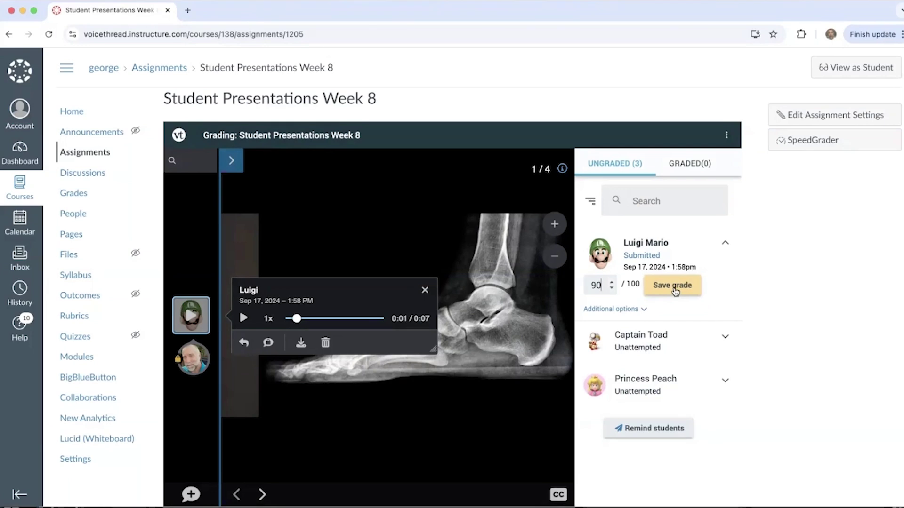
click(674, 290)
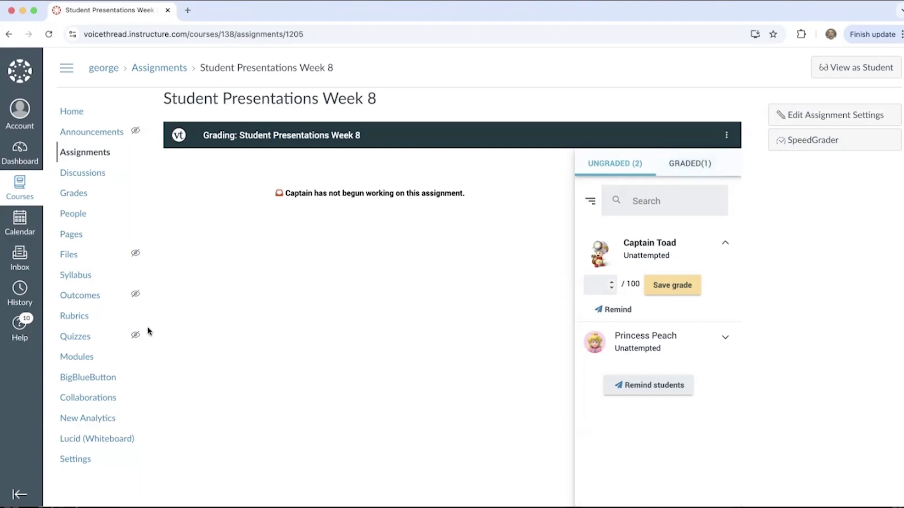
Open the VT Home item just above the last Discussion 1 in the course's Week 1 module
click(77, 357)
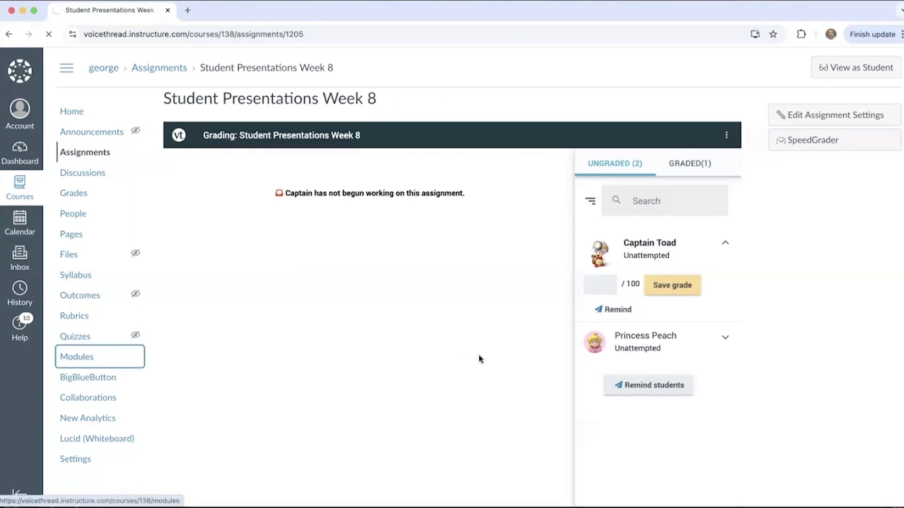
scroll(400, 353, down, 2)
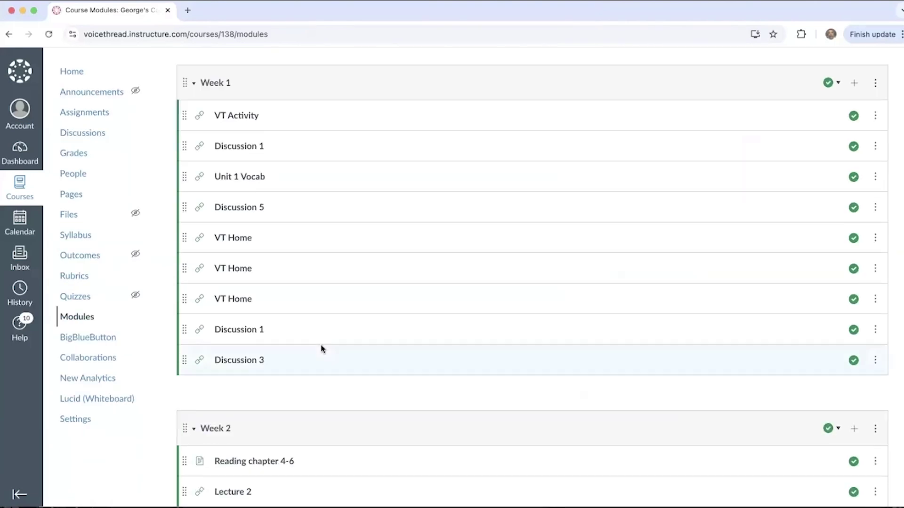
click(231, 302)
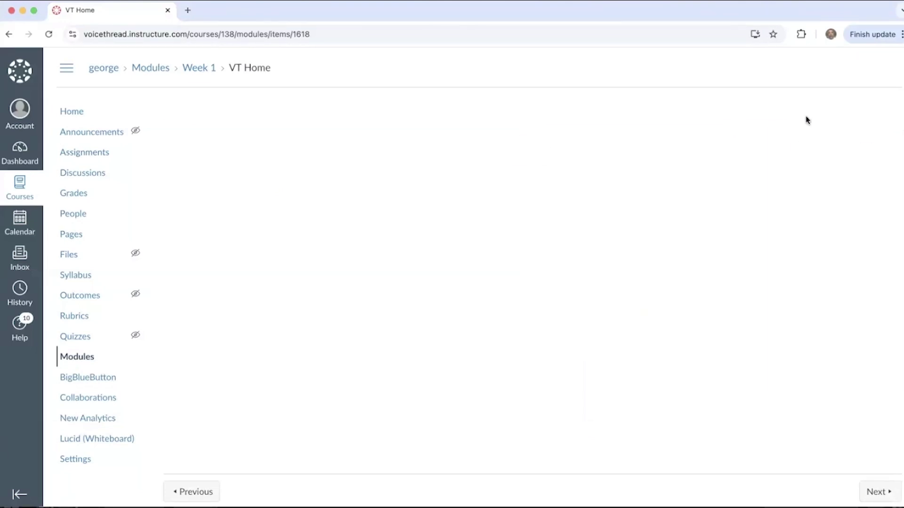
Open the full how-to documentation from VoiceThread help and place the cursor in its article search field
click(813, 103)
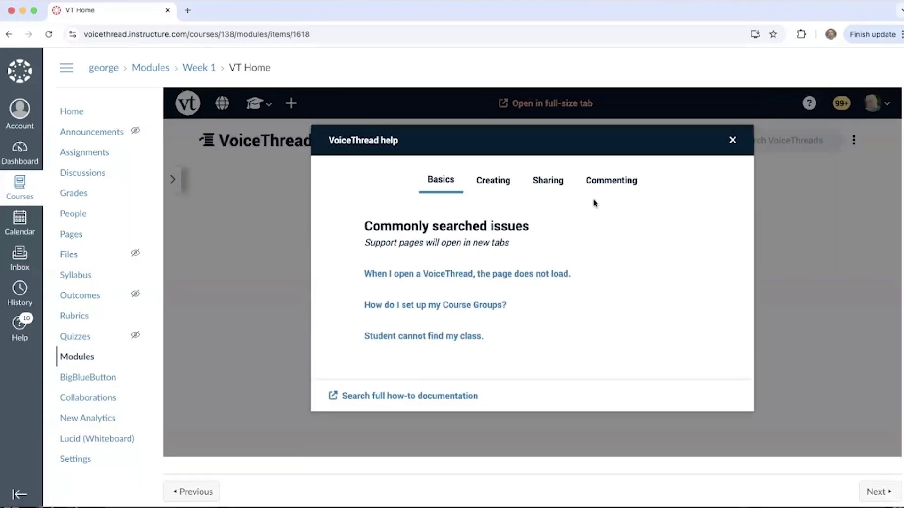
click(390, 401)
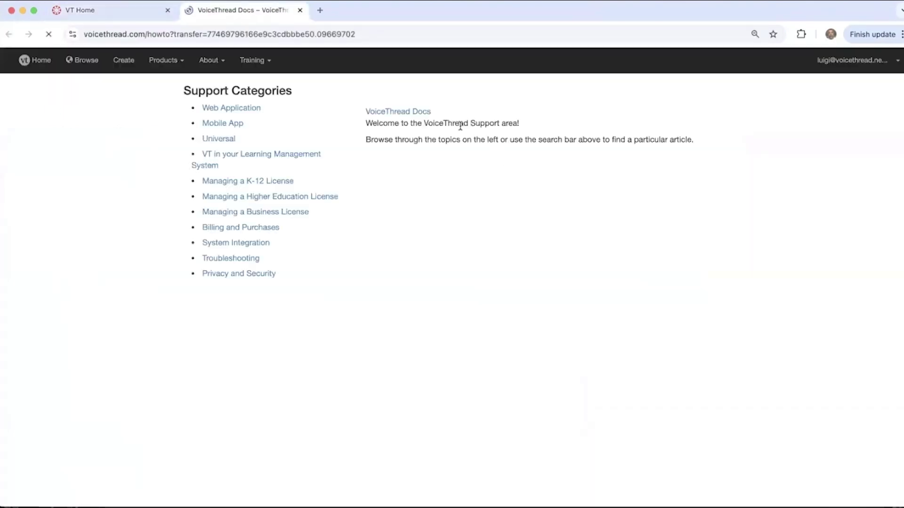
click(422, 88)
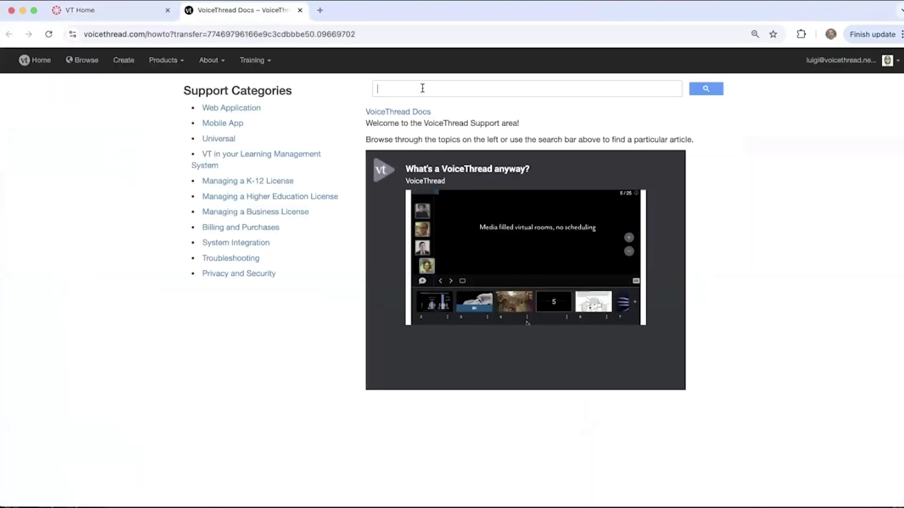